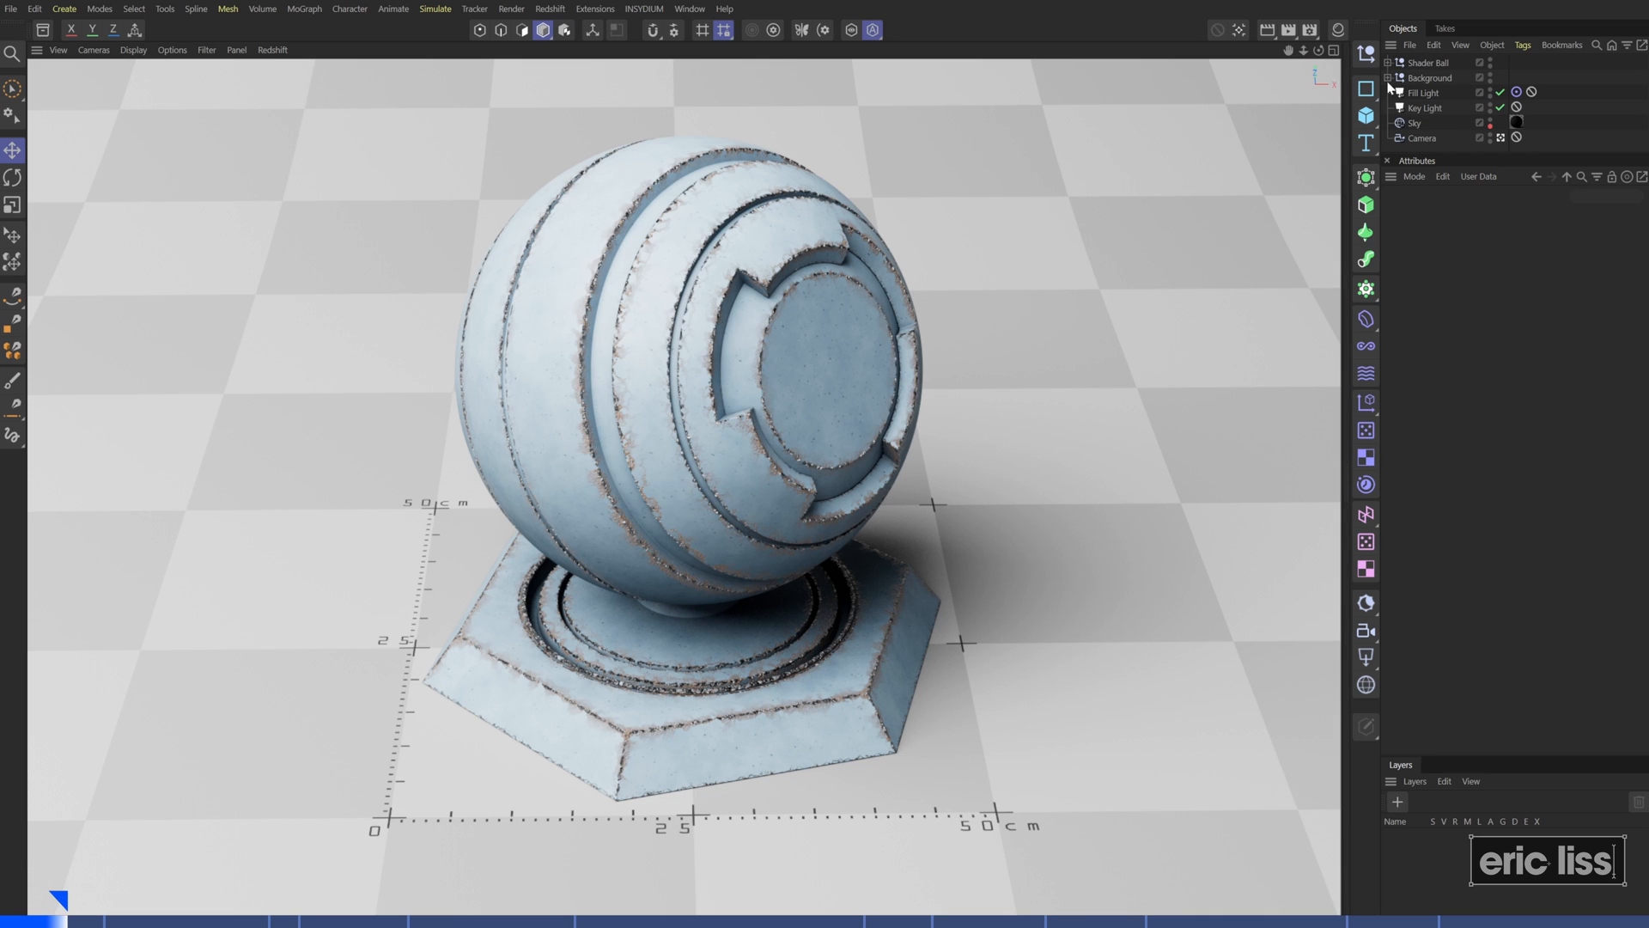
click(1366, 457)
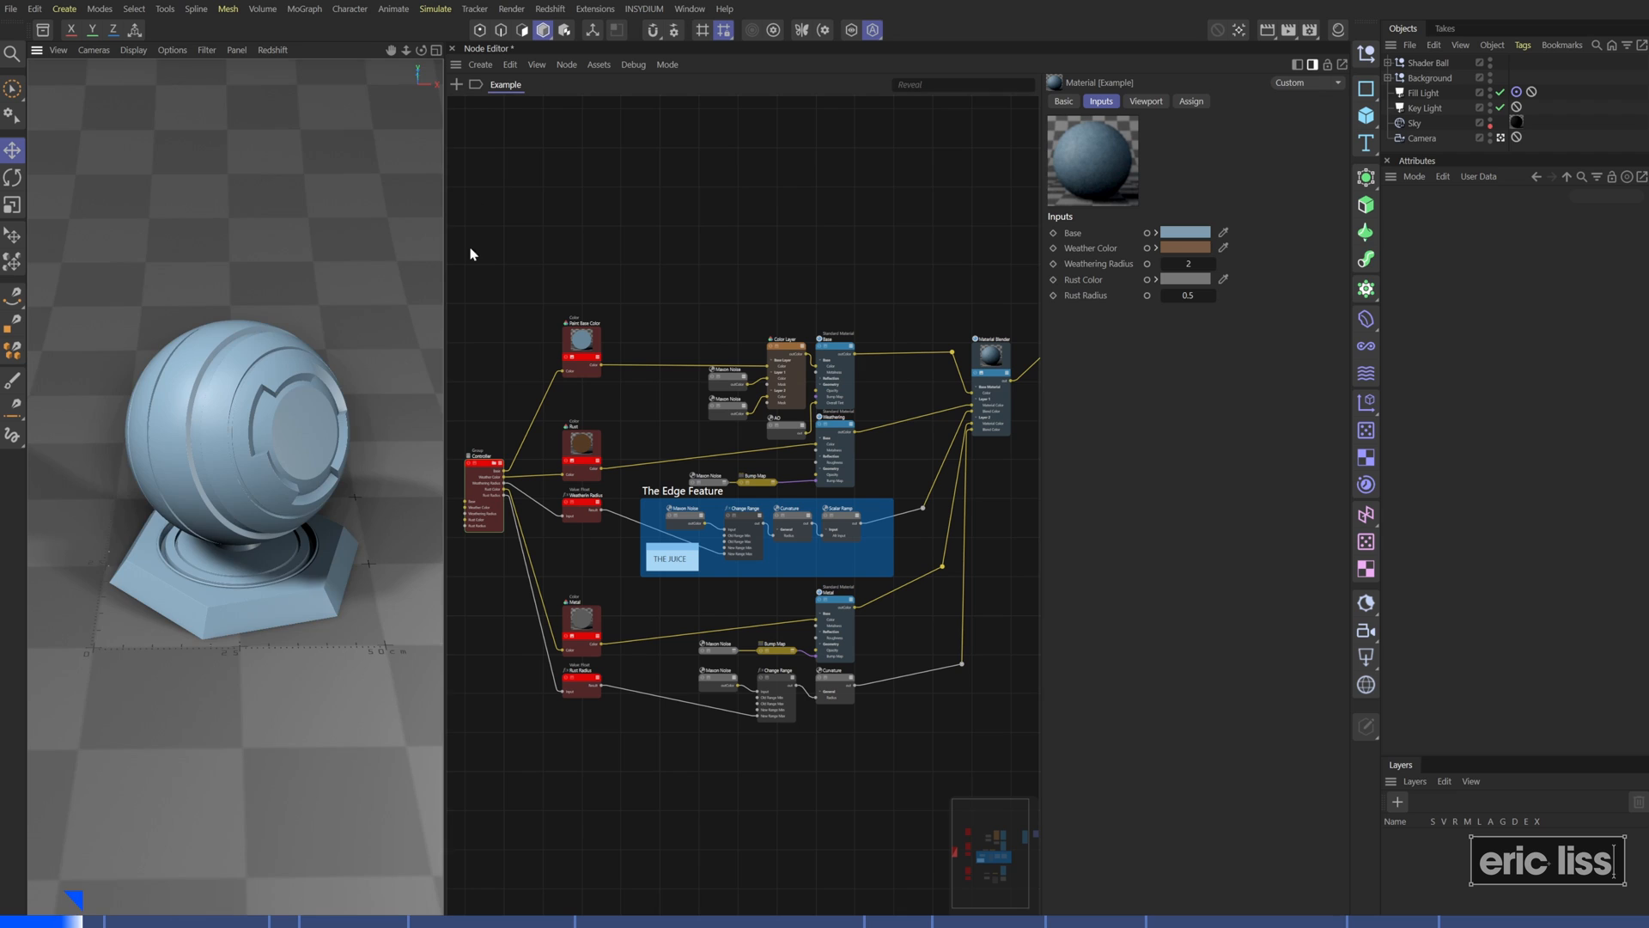
drag(444, 270, 448, 270)
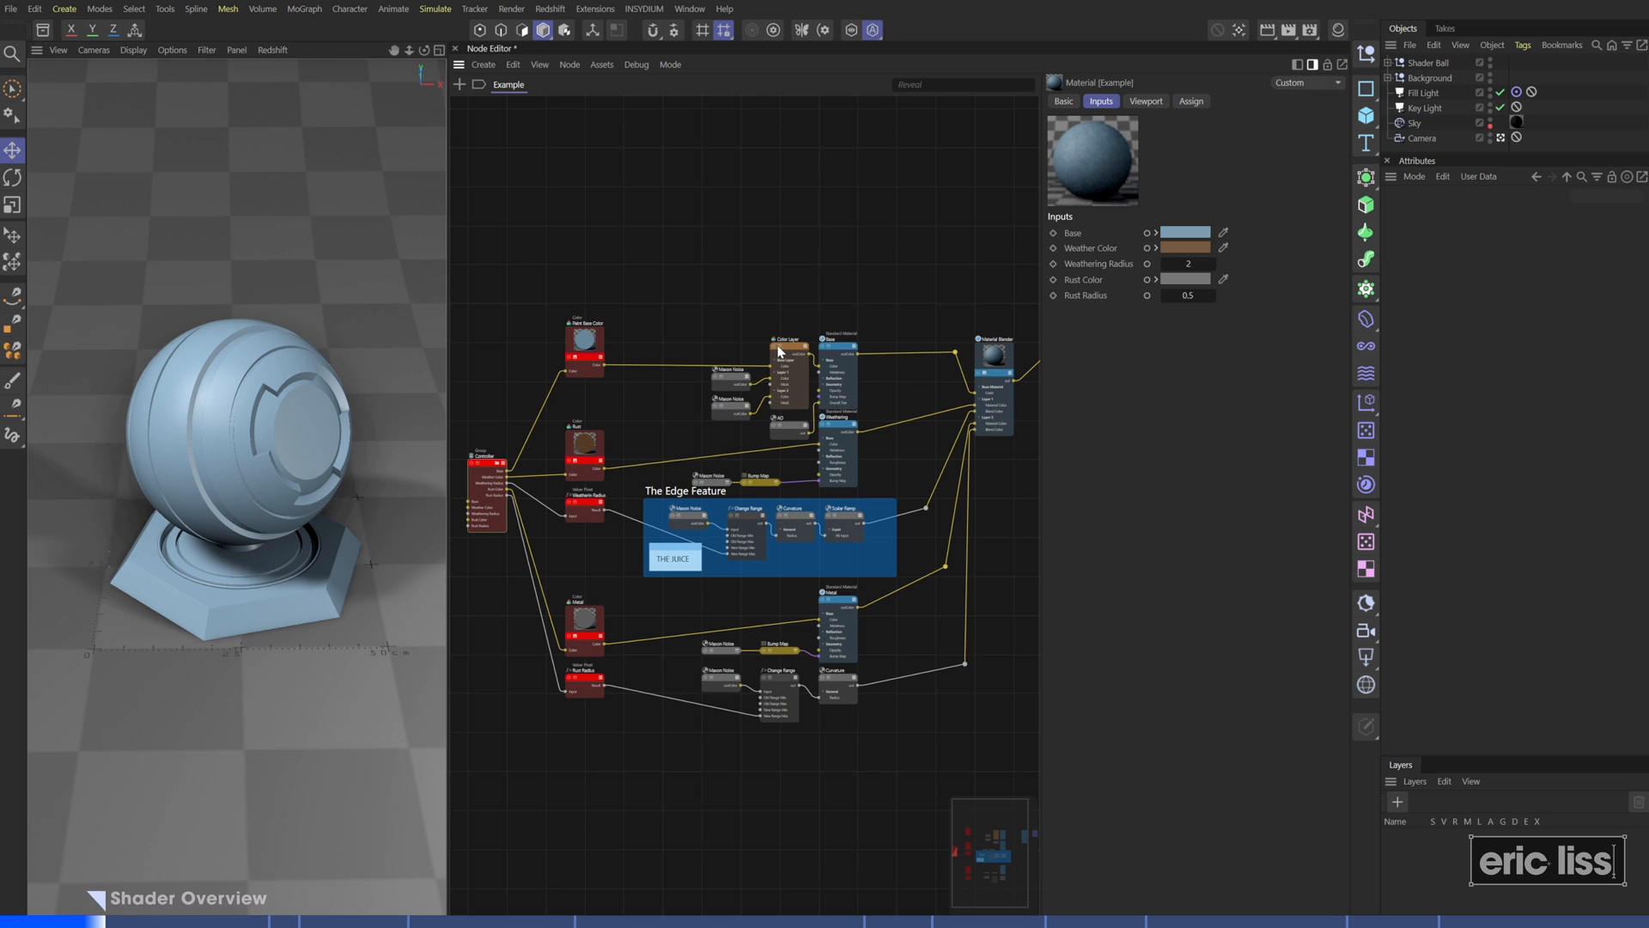
scroll(777, 554, up, 3)
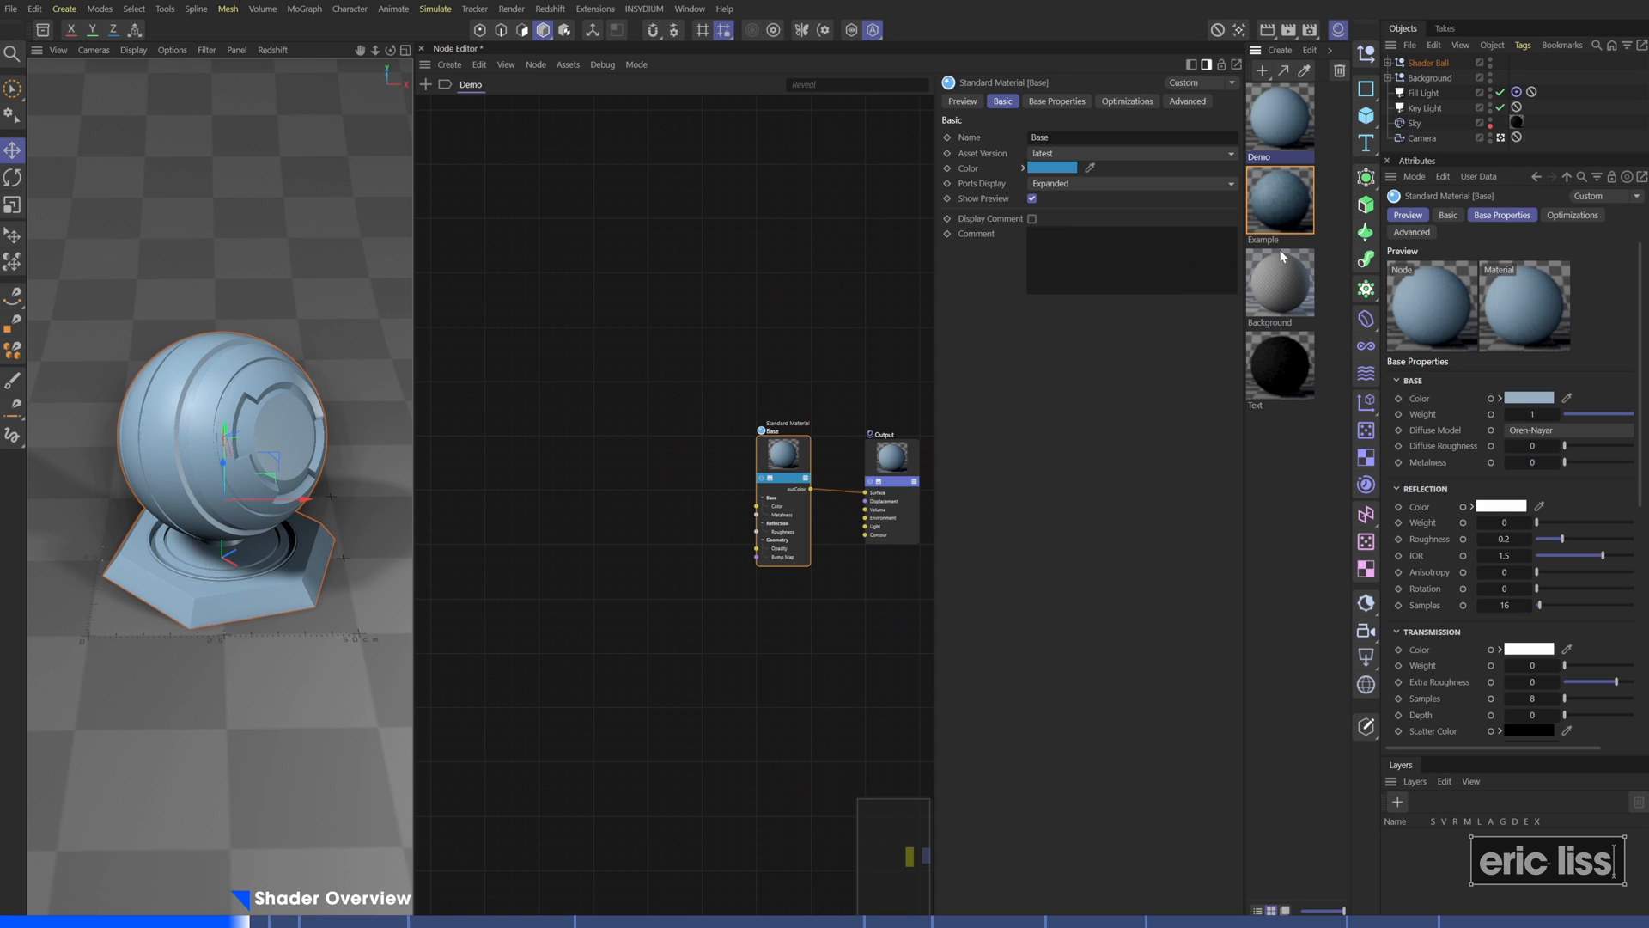
Select the material tags that use the Example material and replace their material with Demo
click(1281, 136)
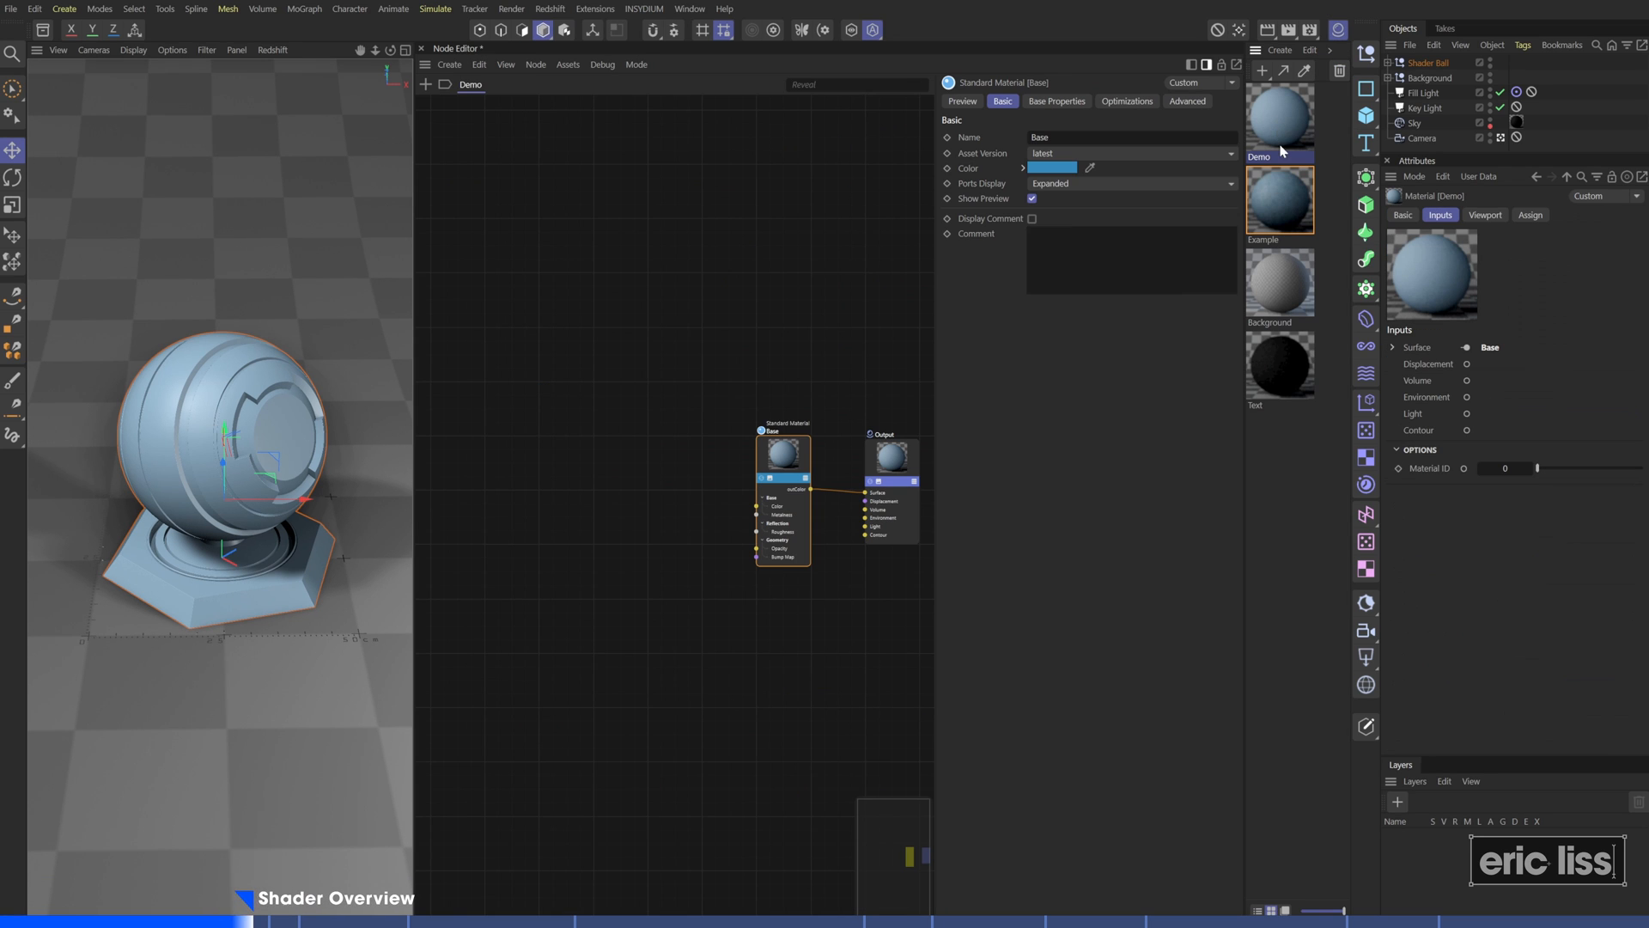
click(1278, 206)
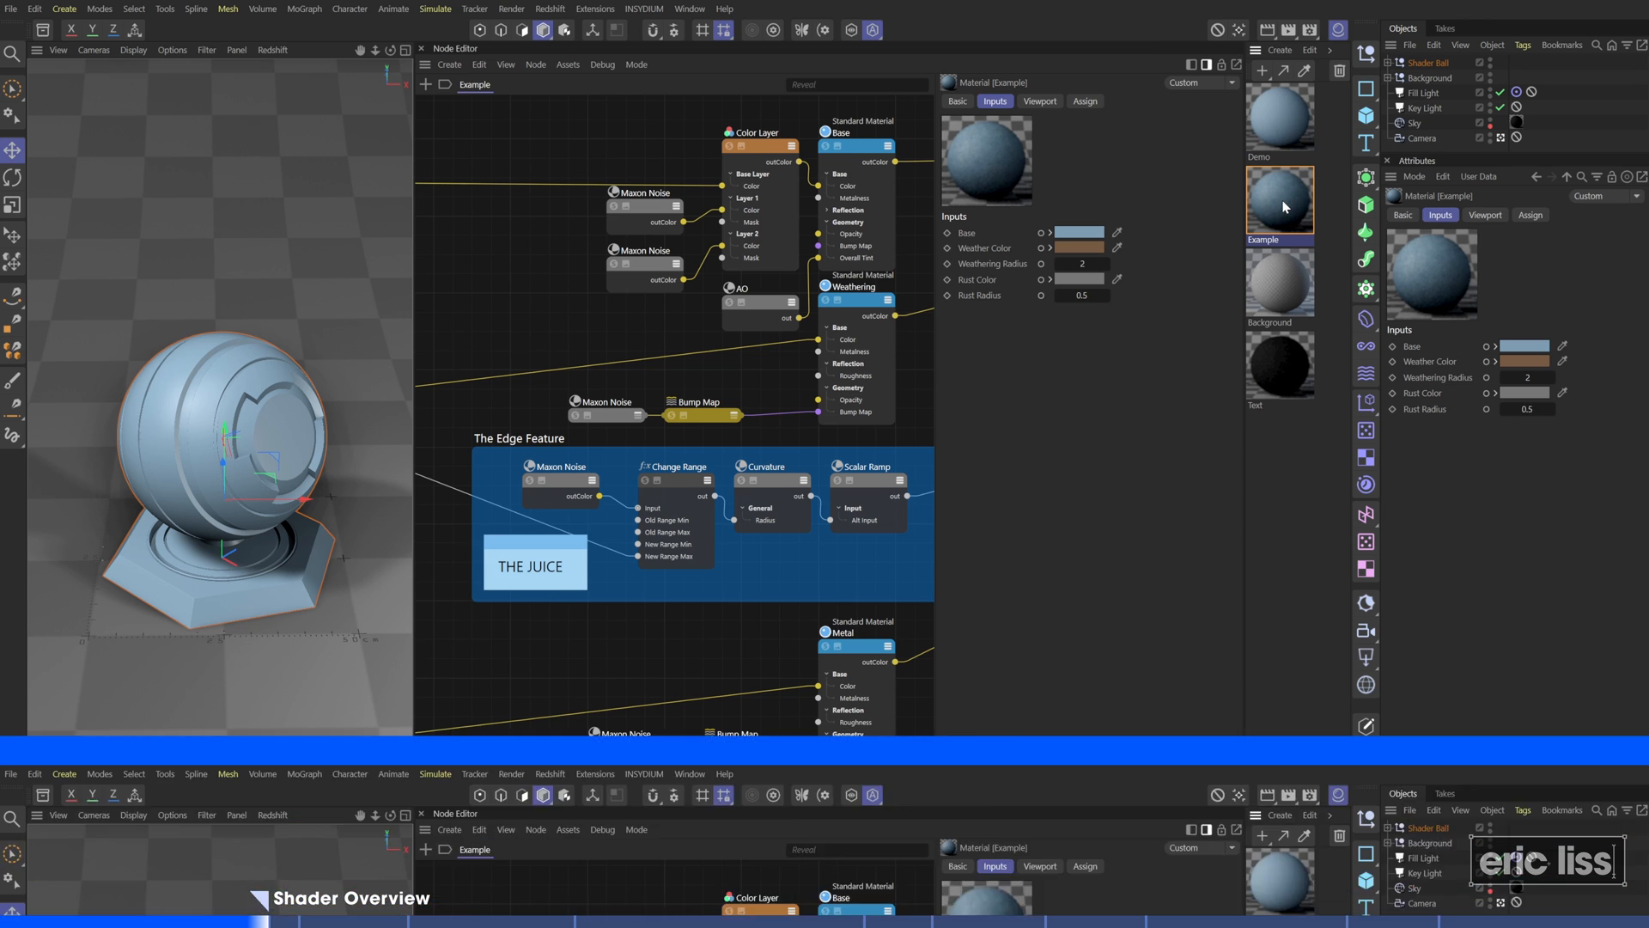
right_click(1287, 207)
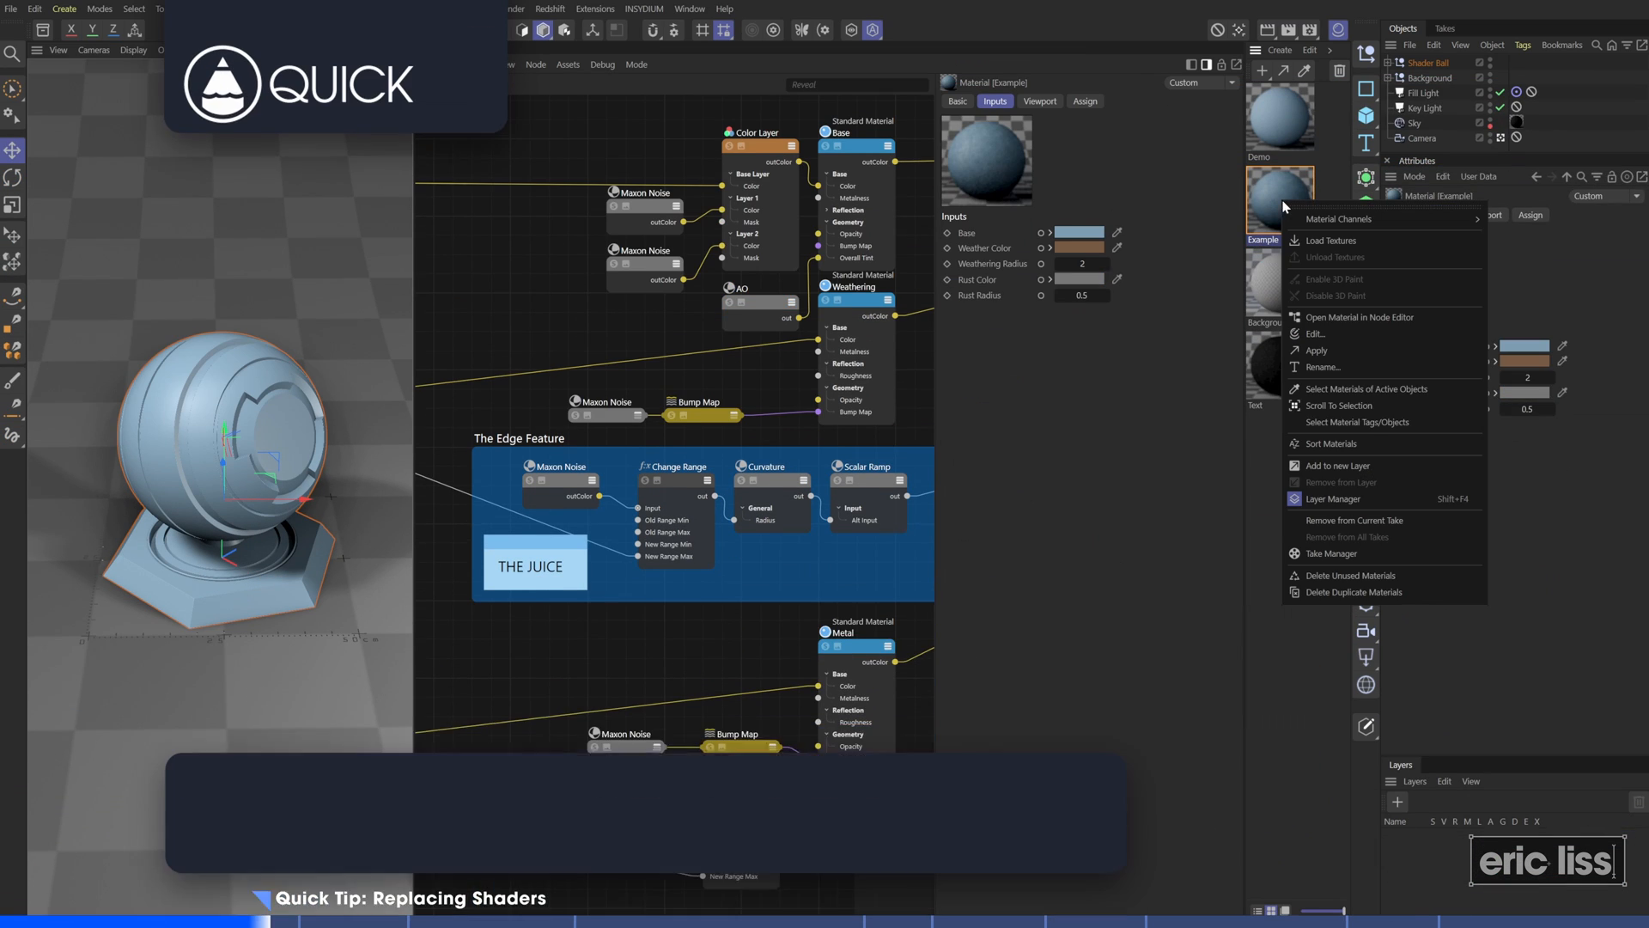
click(1336, 425)
drag(1280, 120, 1495, 251)
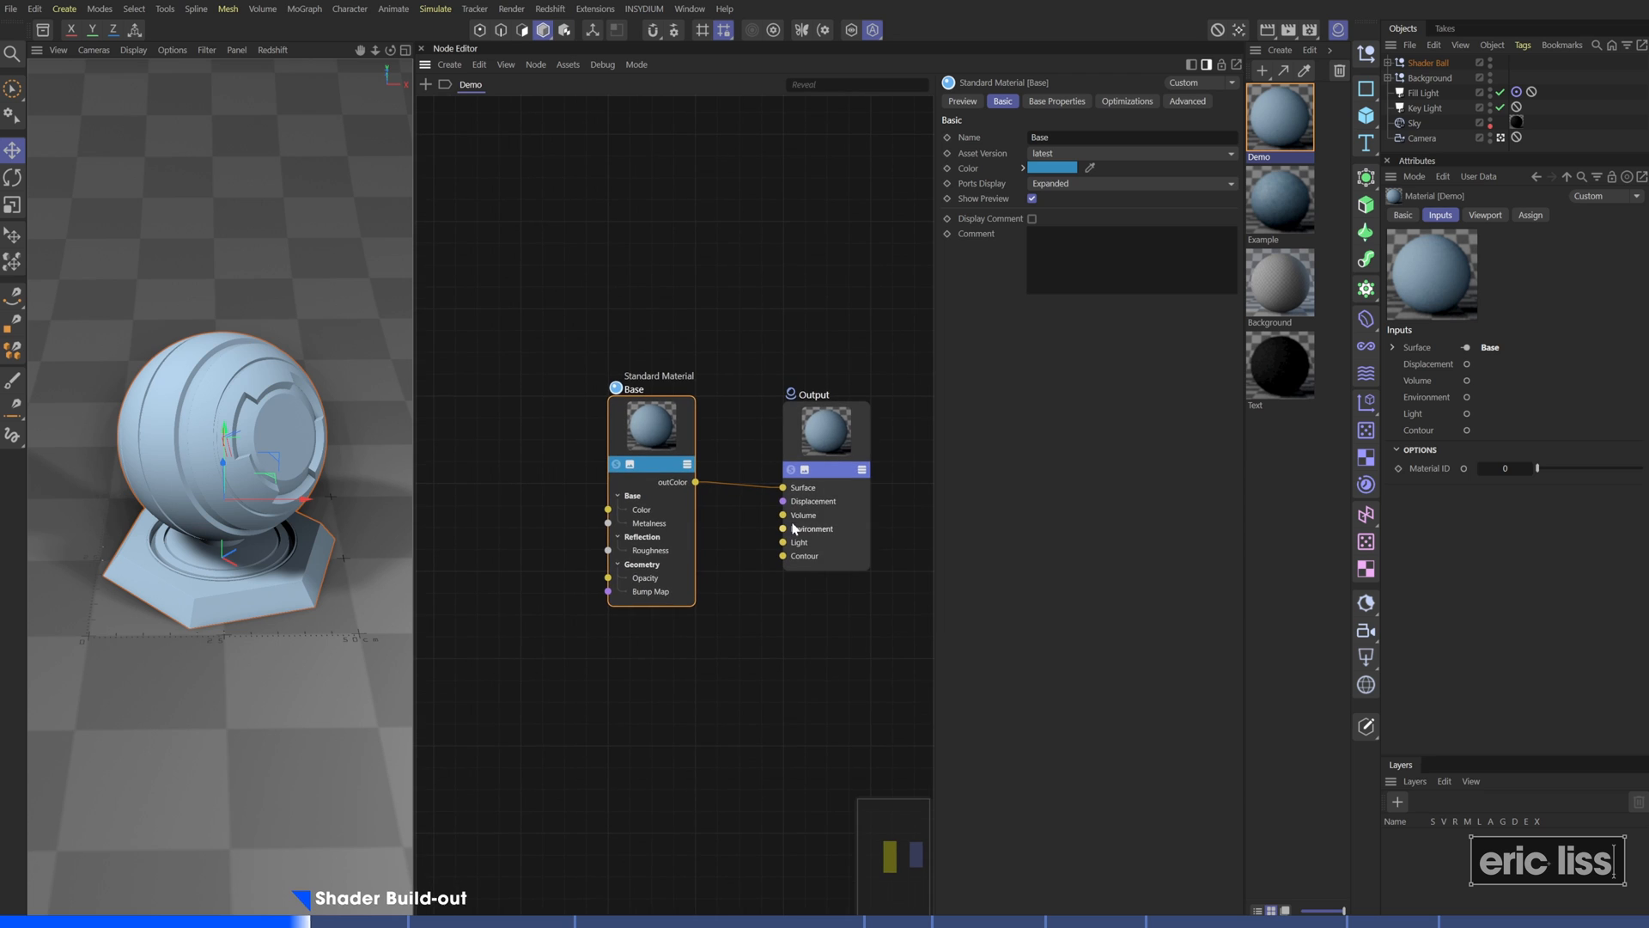
Duplicate the Base Standard Material node in the Demo graph and rename the copy Rust
click(667, 427)
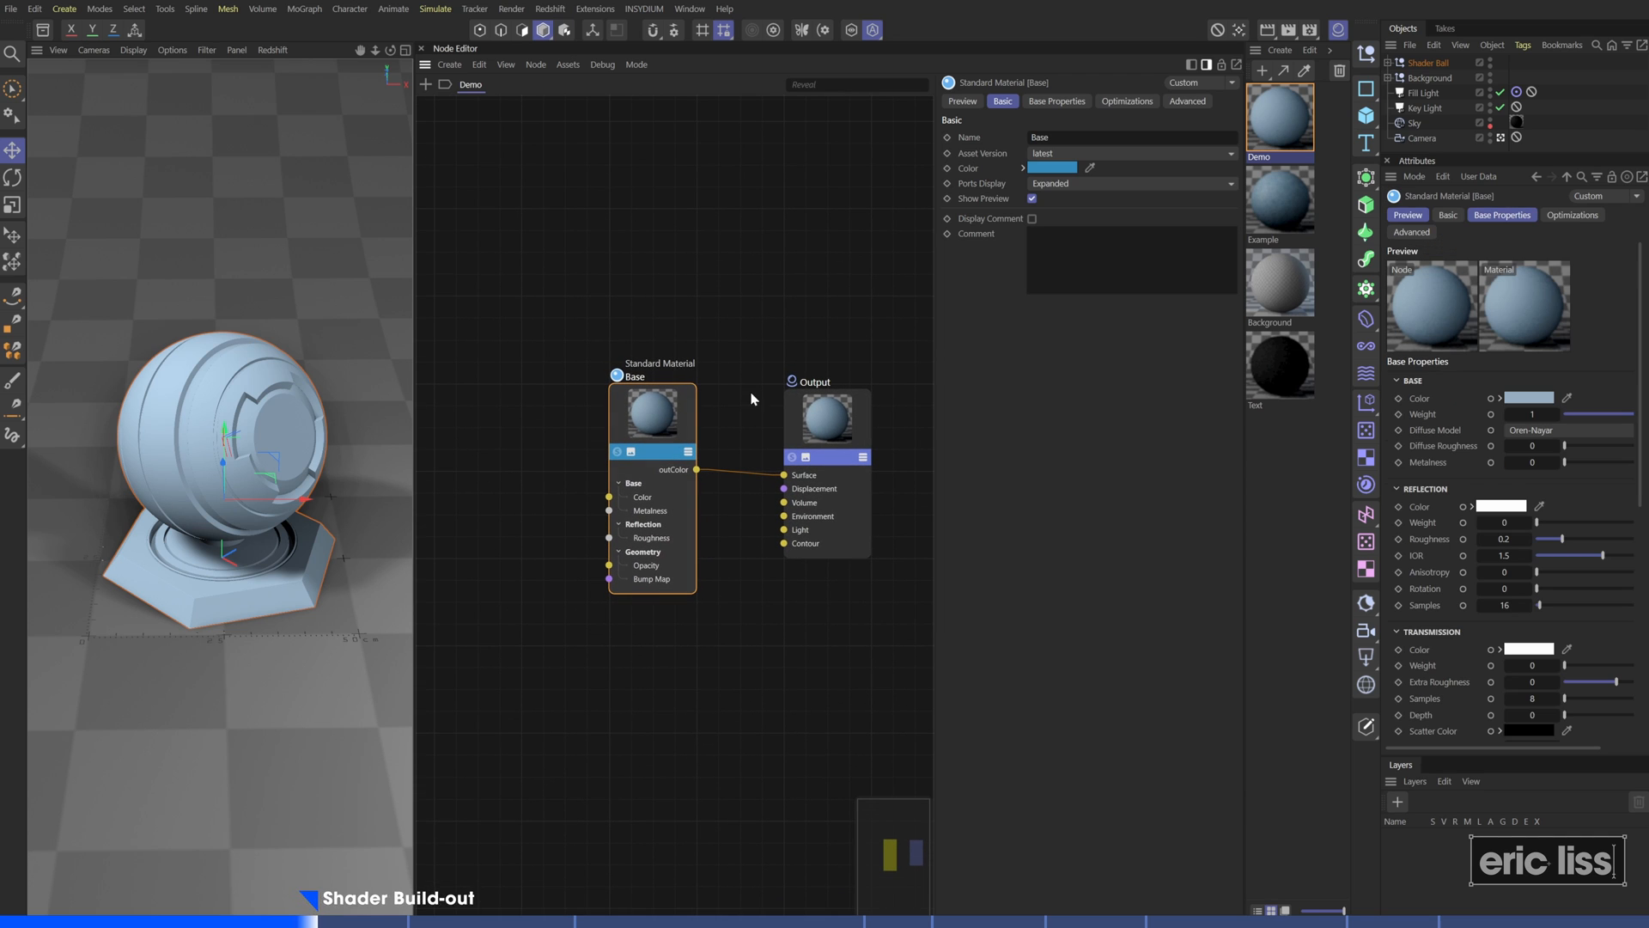
click(1057, 101)
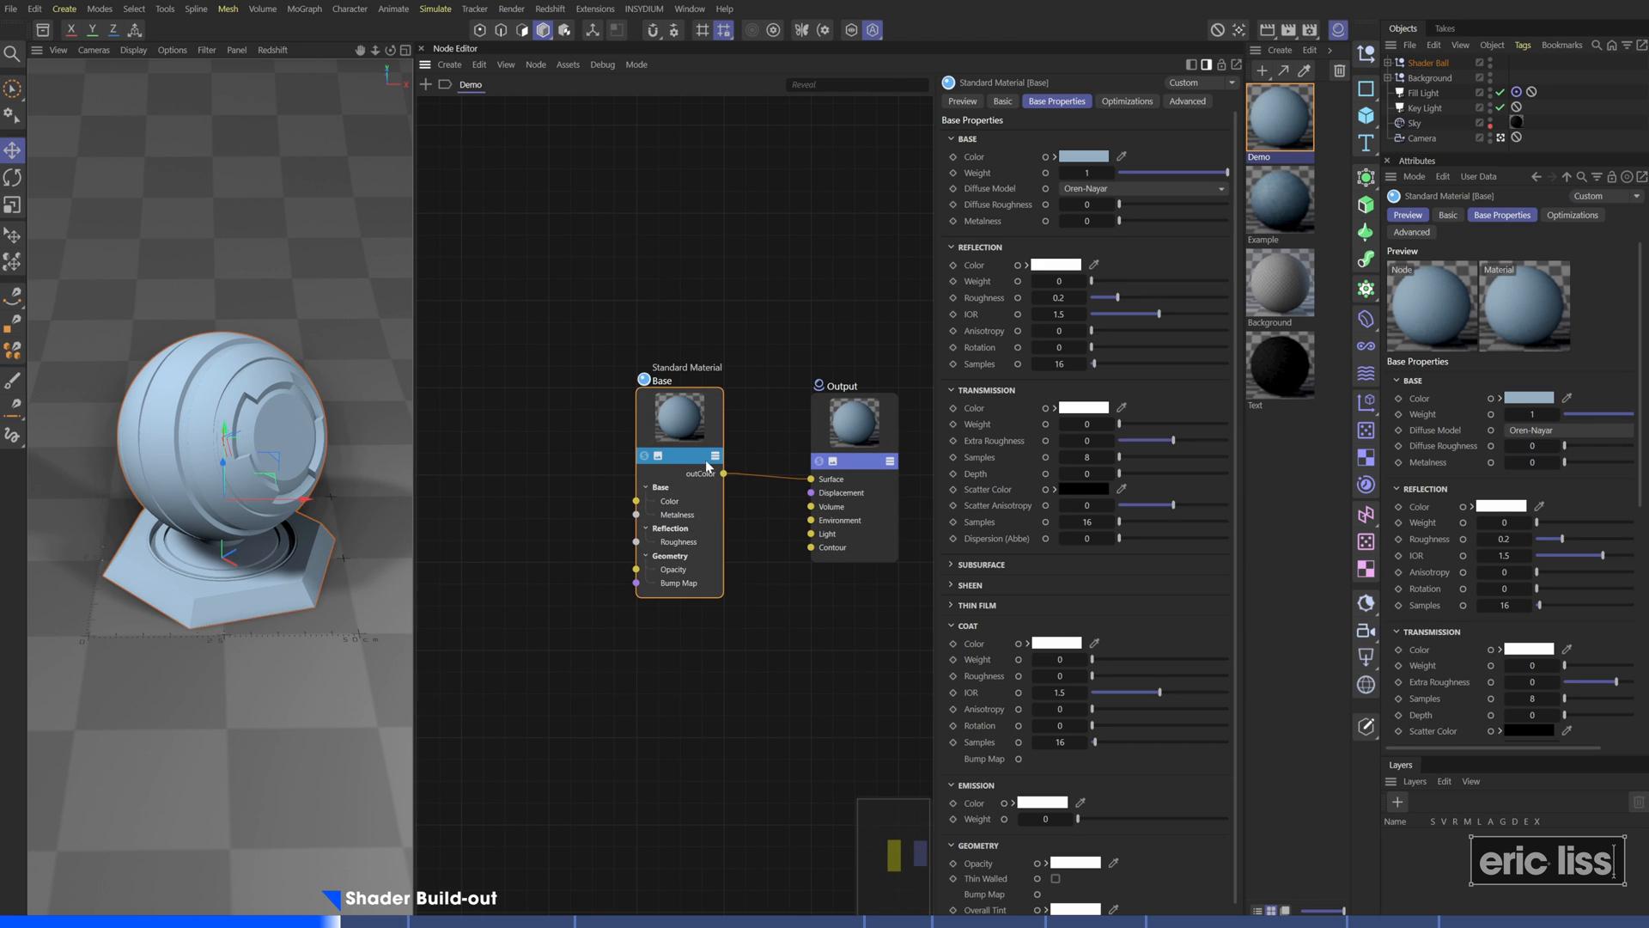
mouse_move(701, 442)
mouse_down()
mouse_move(685, 192)
mouse_move(684, 514)
mouse_move(685, 435)
mouse_up()
double_click(662, 391)
text(R)
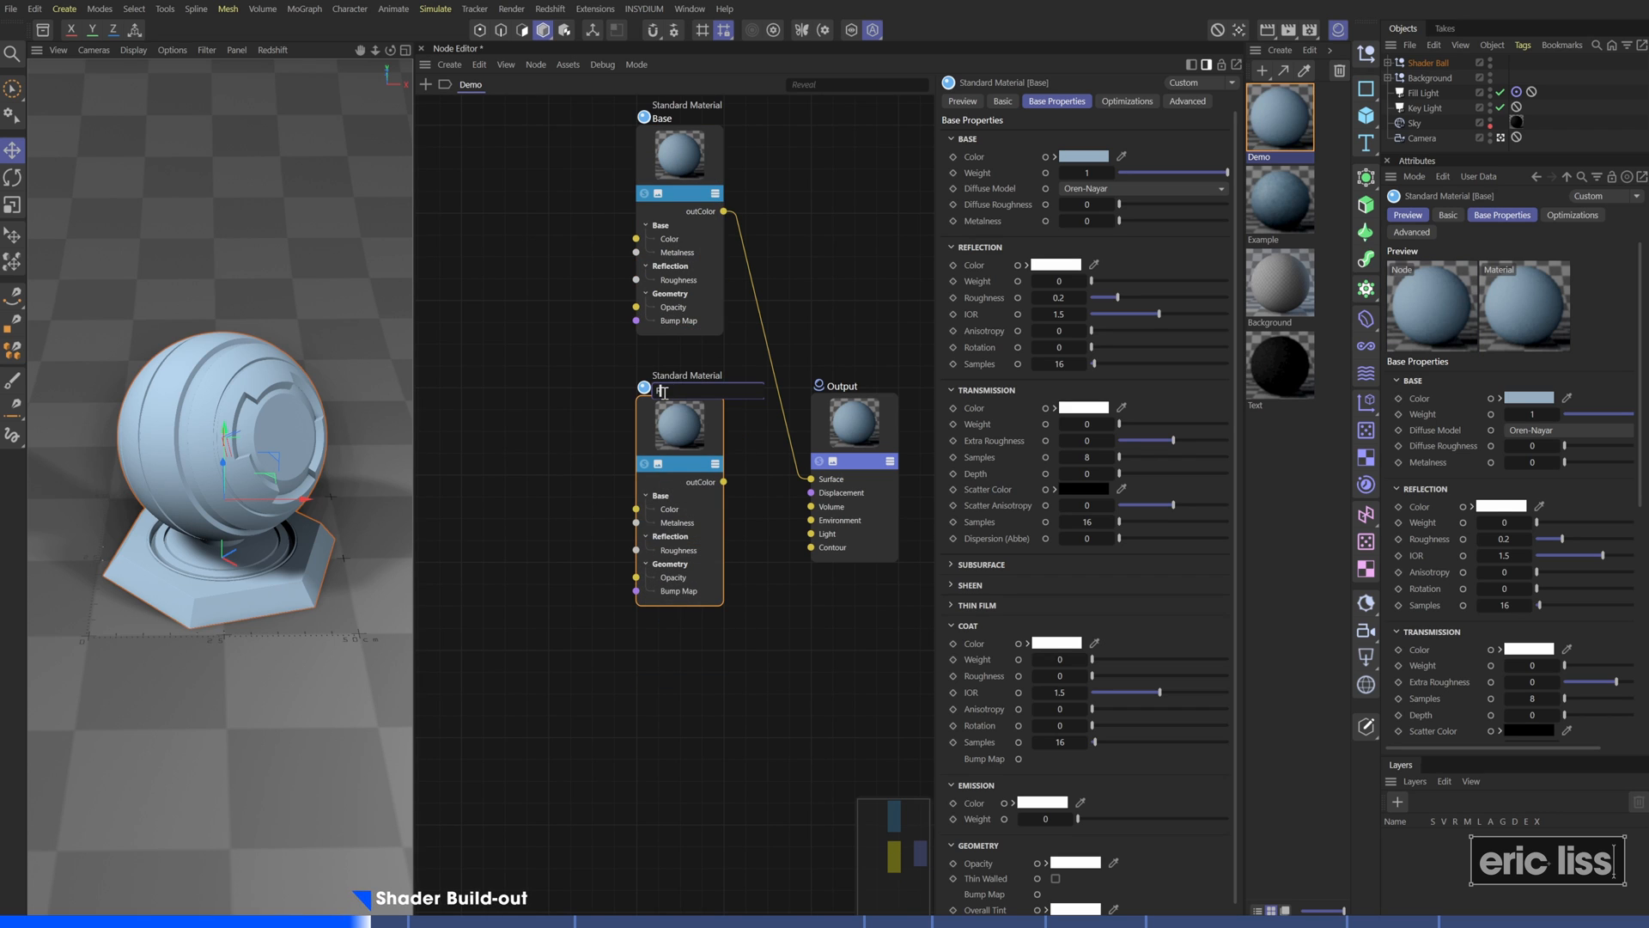
text(ust)
key(Return)
Shift the Rust material's base color to a brown hue and set its metalness to 1
click(1080, 157)
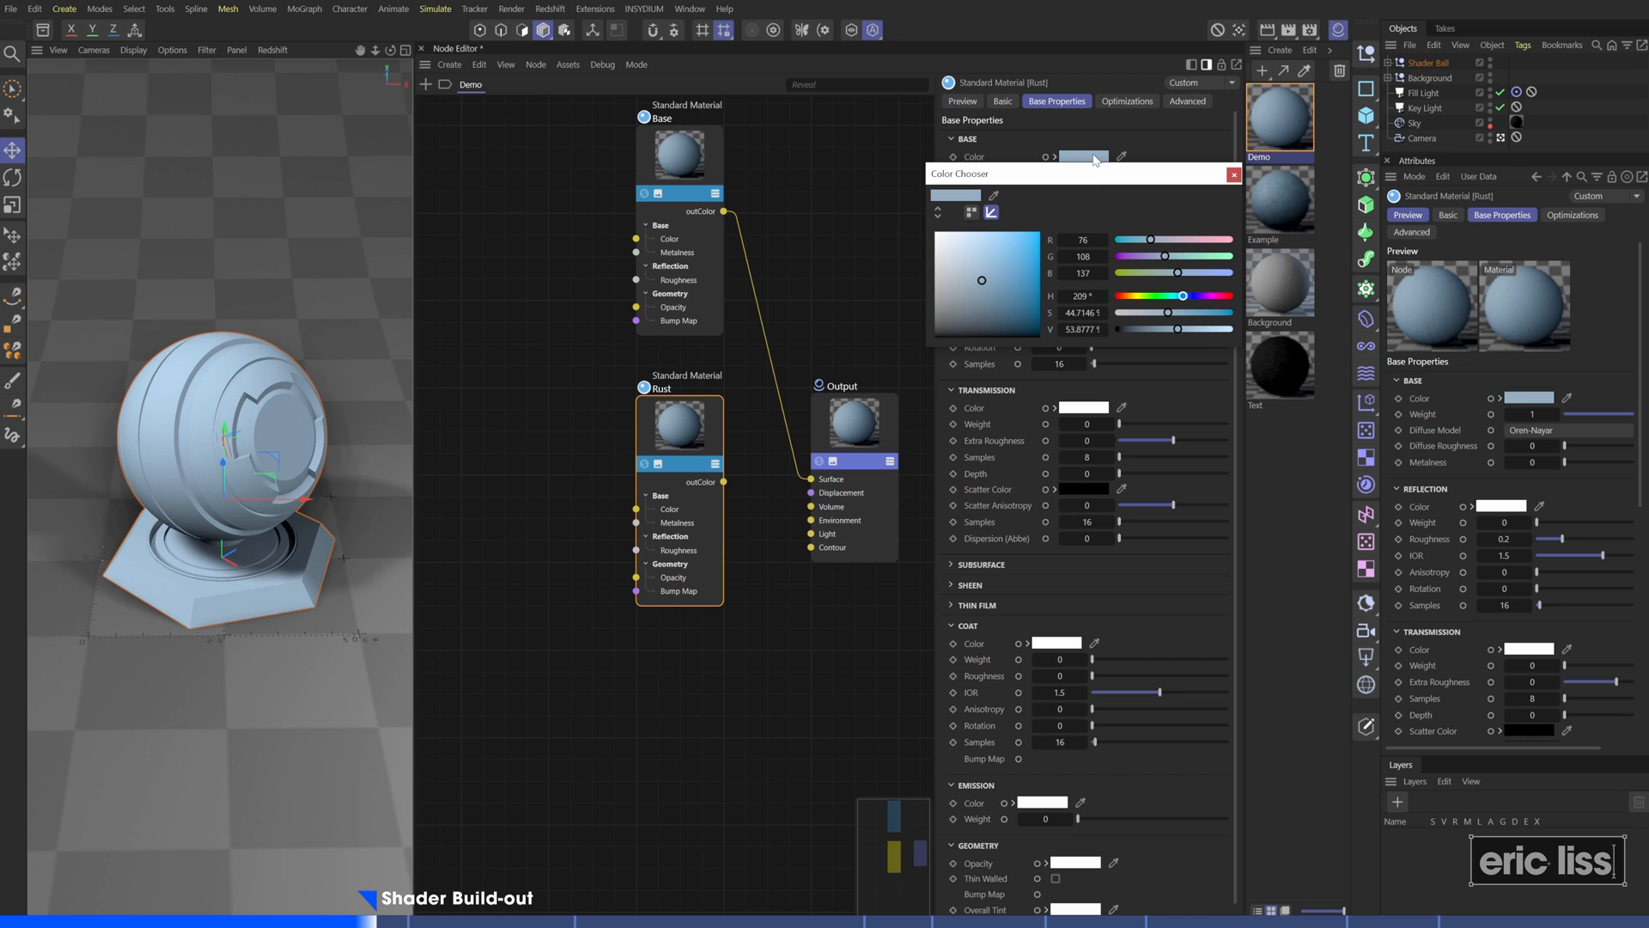
click(1127, 295)
click(1235, 175)
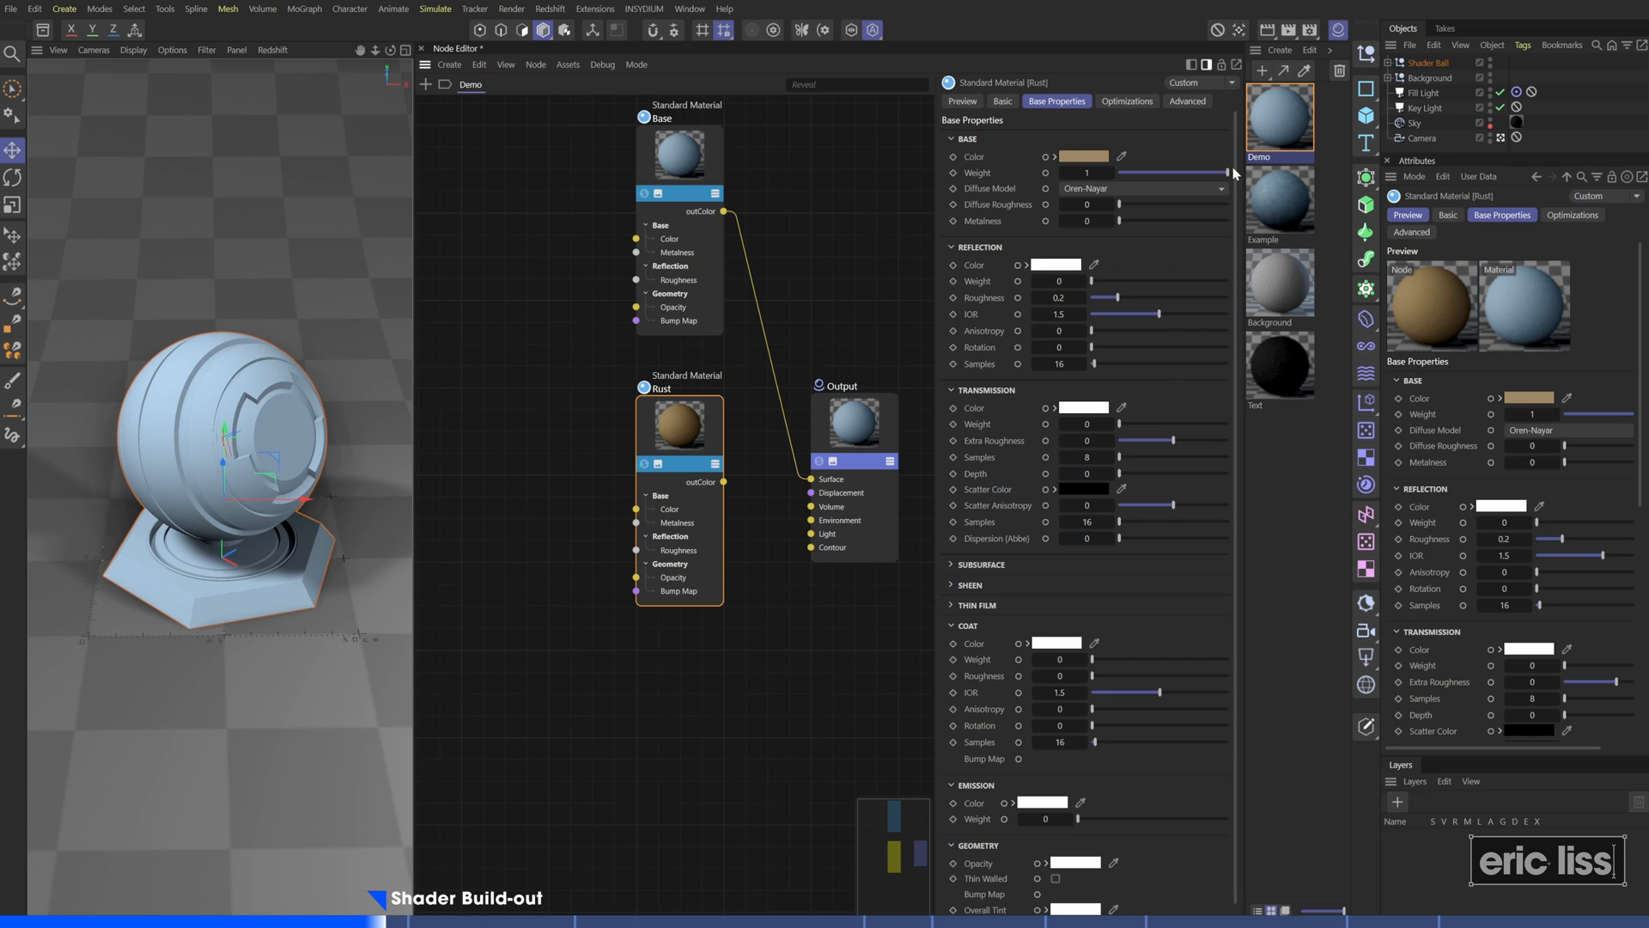
click(1227, 220)
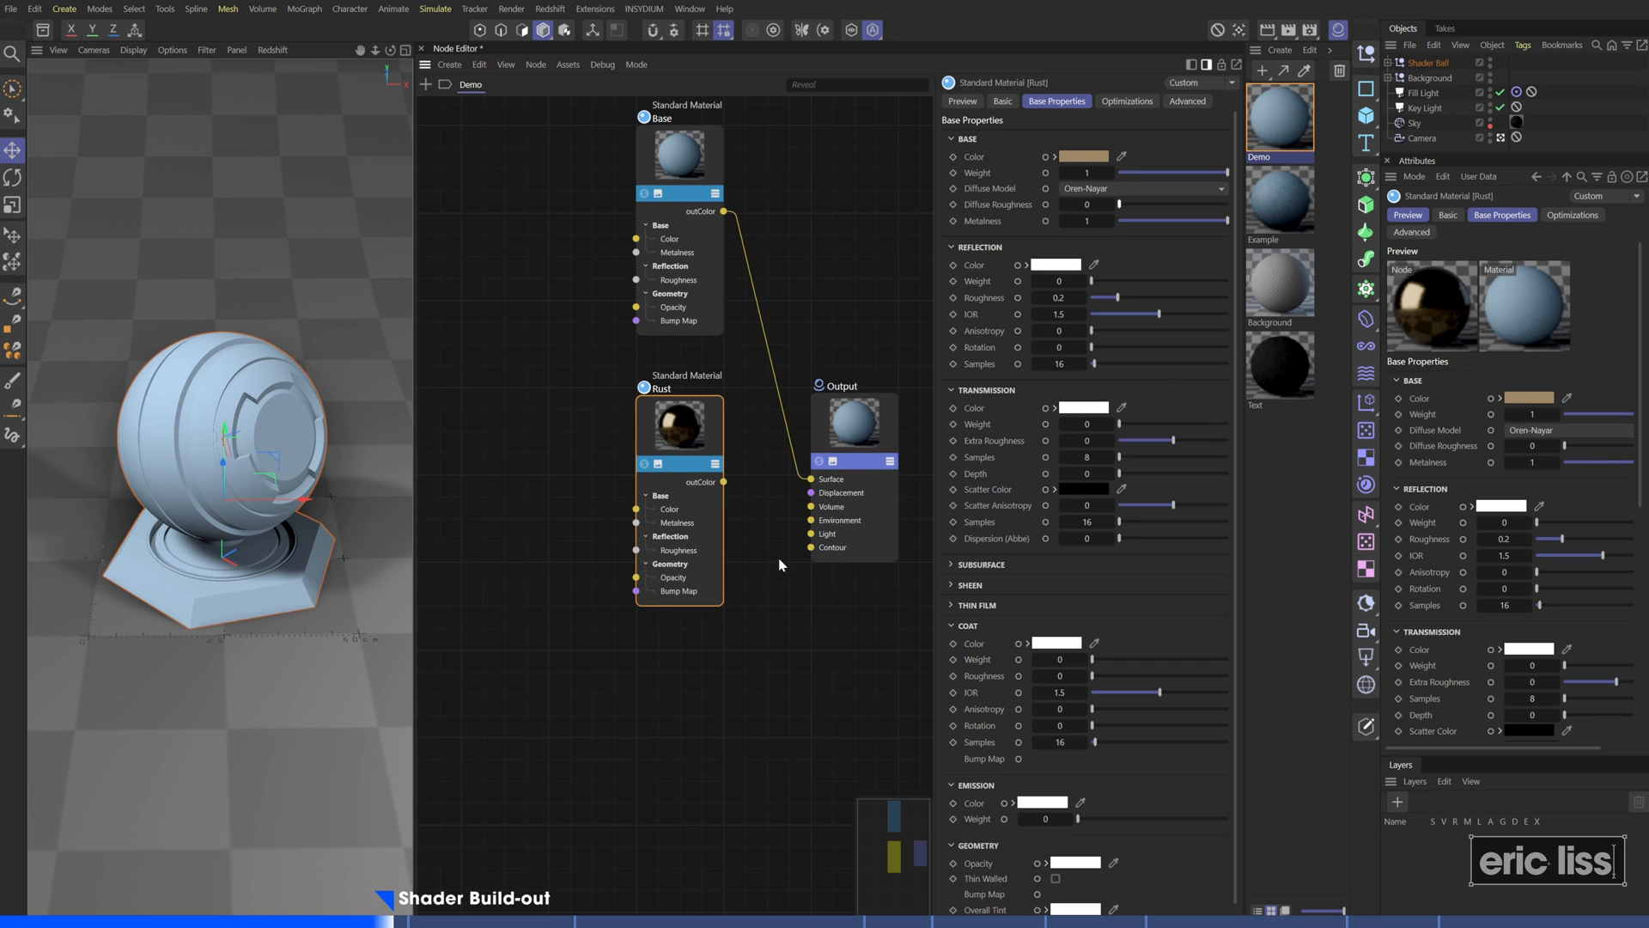
Add a Material Blender node to the Demo graph and keep the asset browser pinned open beside the node editor
scroll(781, 567, down, 3)
click(750, 574)
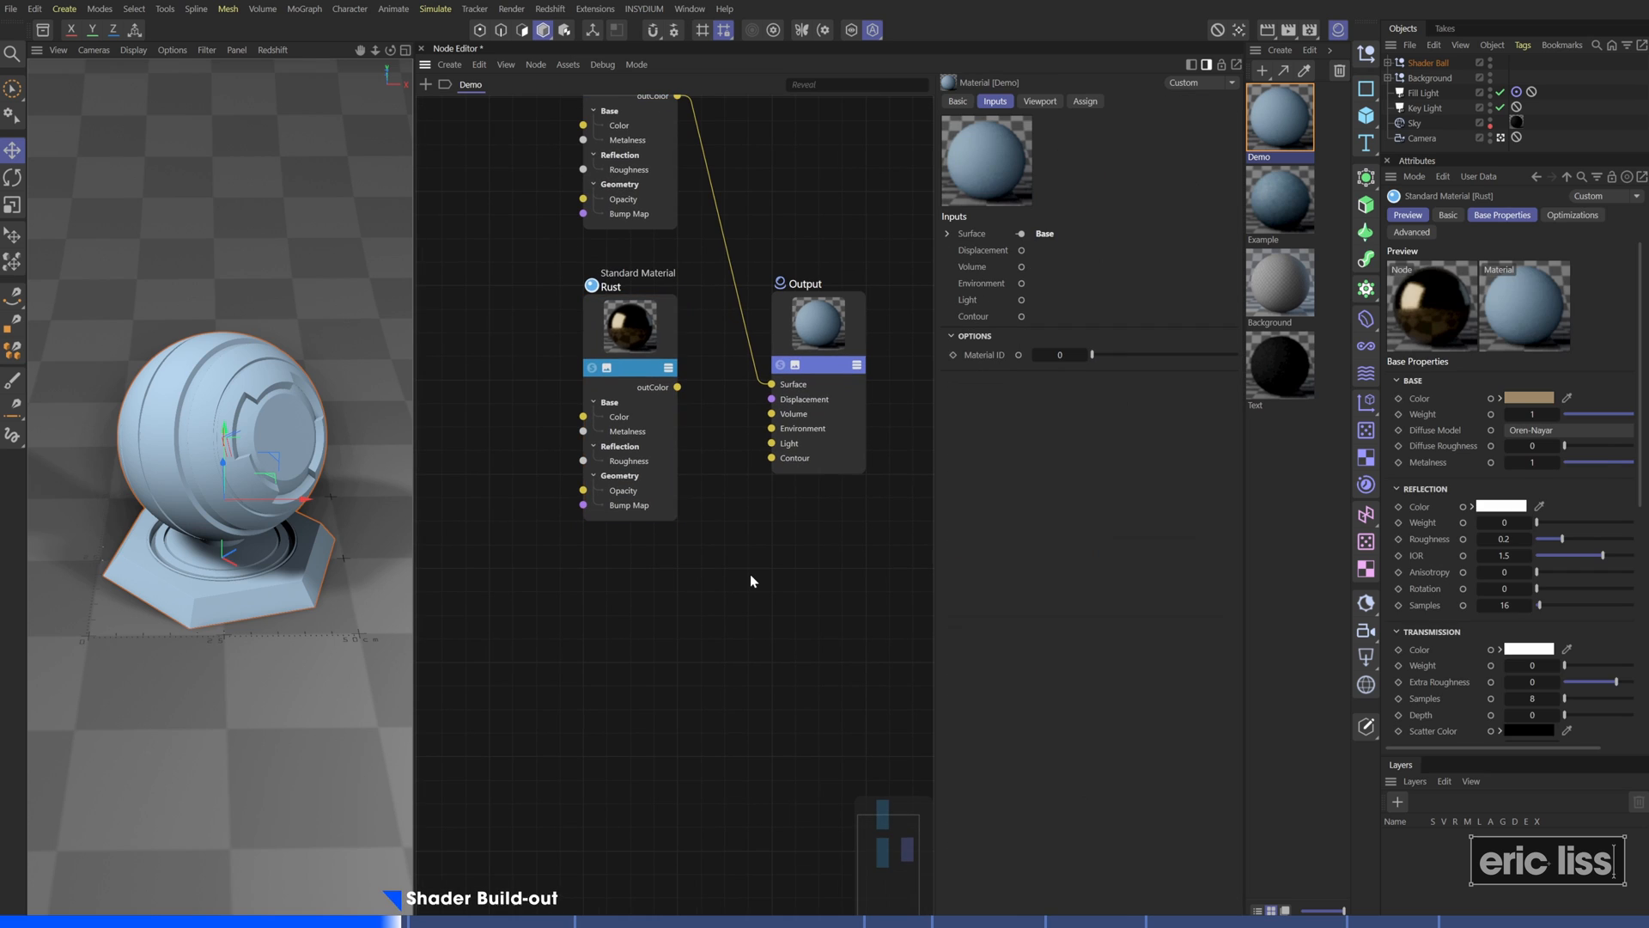
double_click(750, 574)
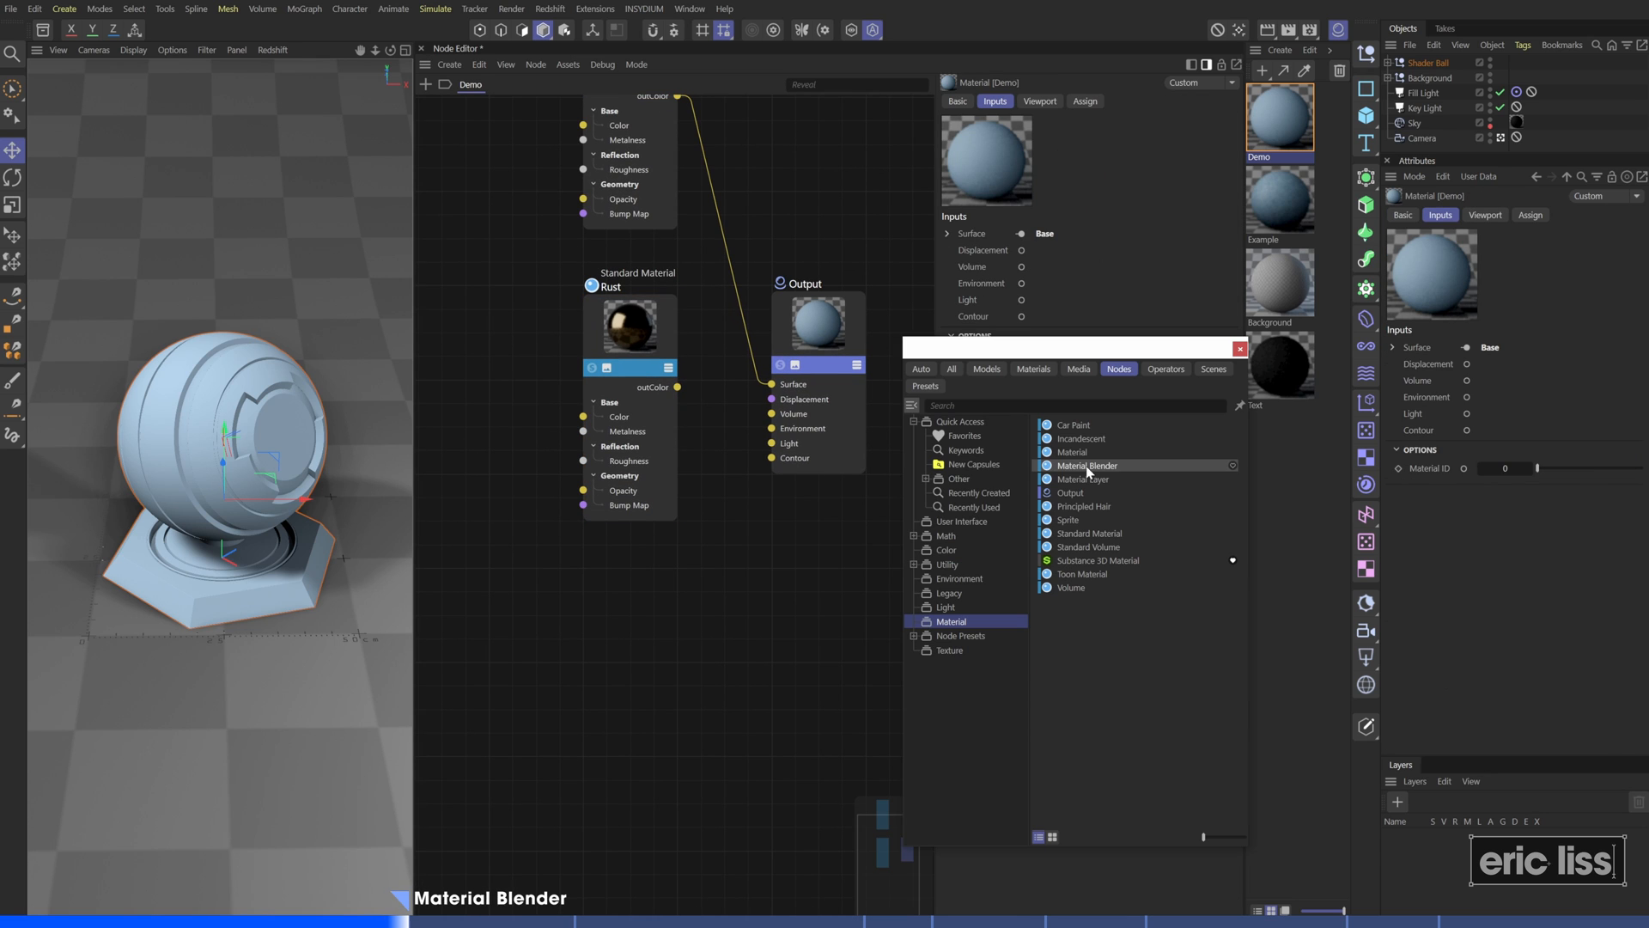
drag(1087, 466, 771, 583)
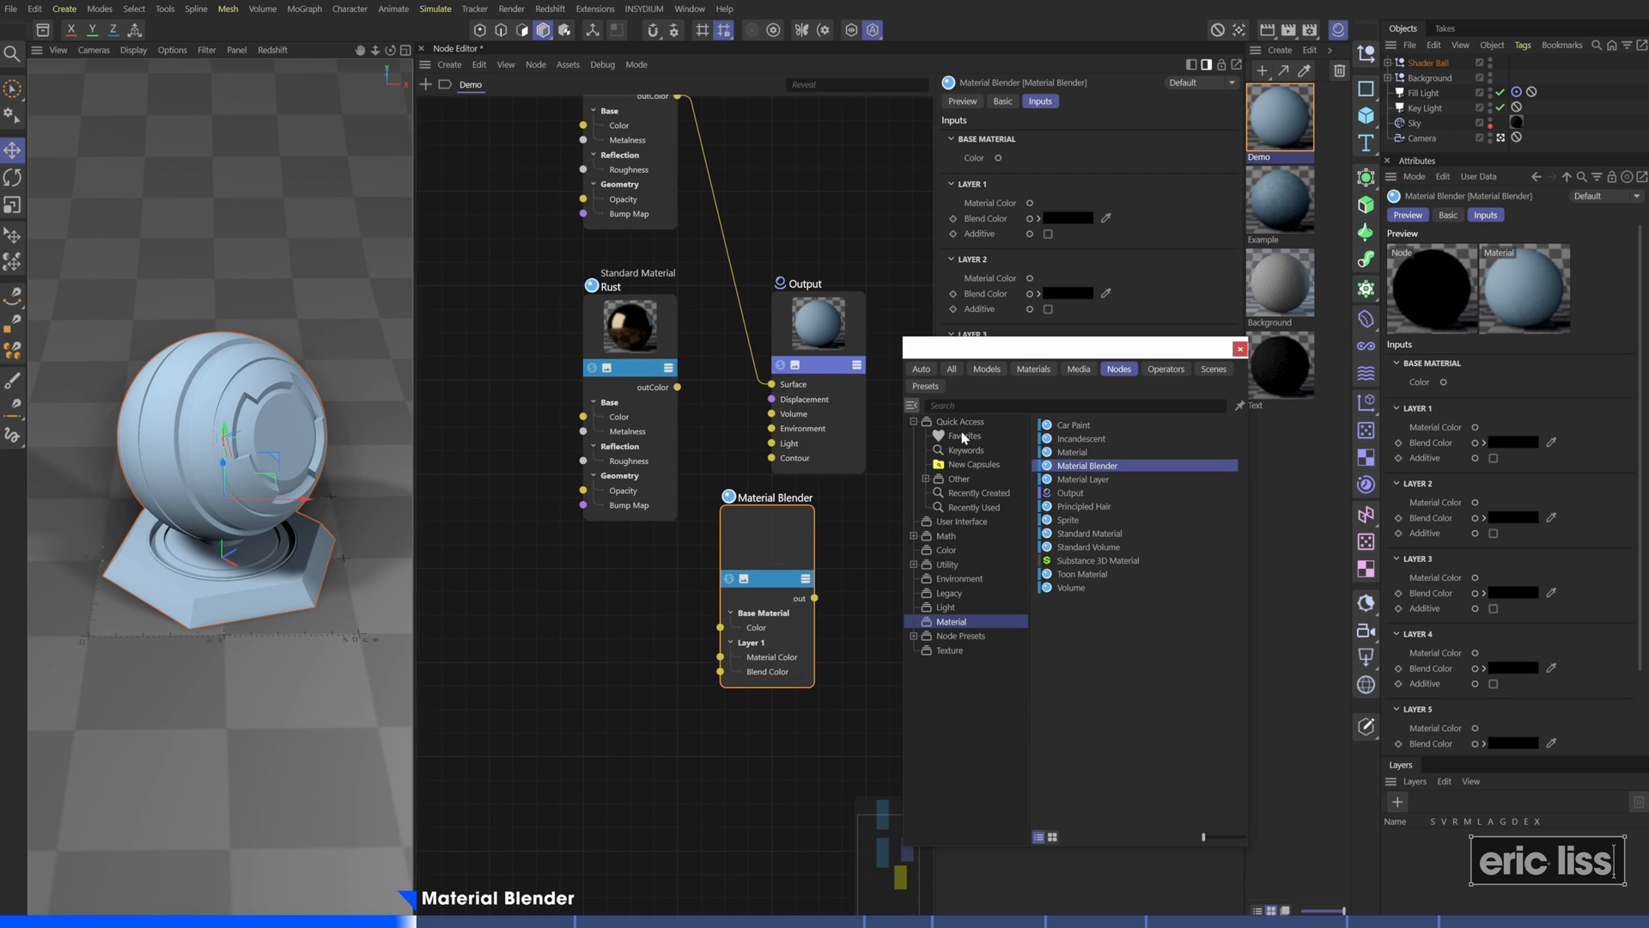
drag(1182, 359, 1536, 349)
click(1591, 395)
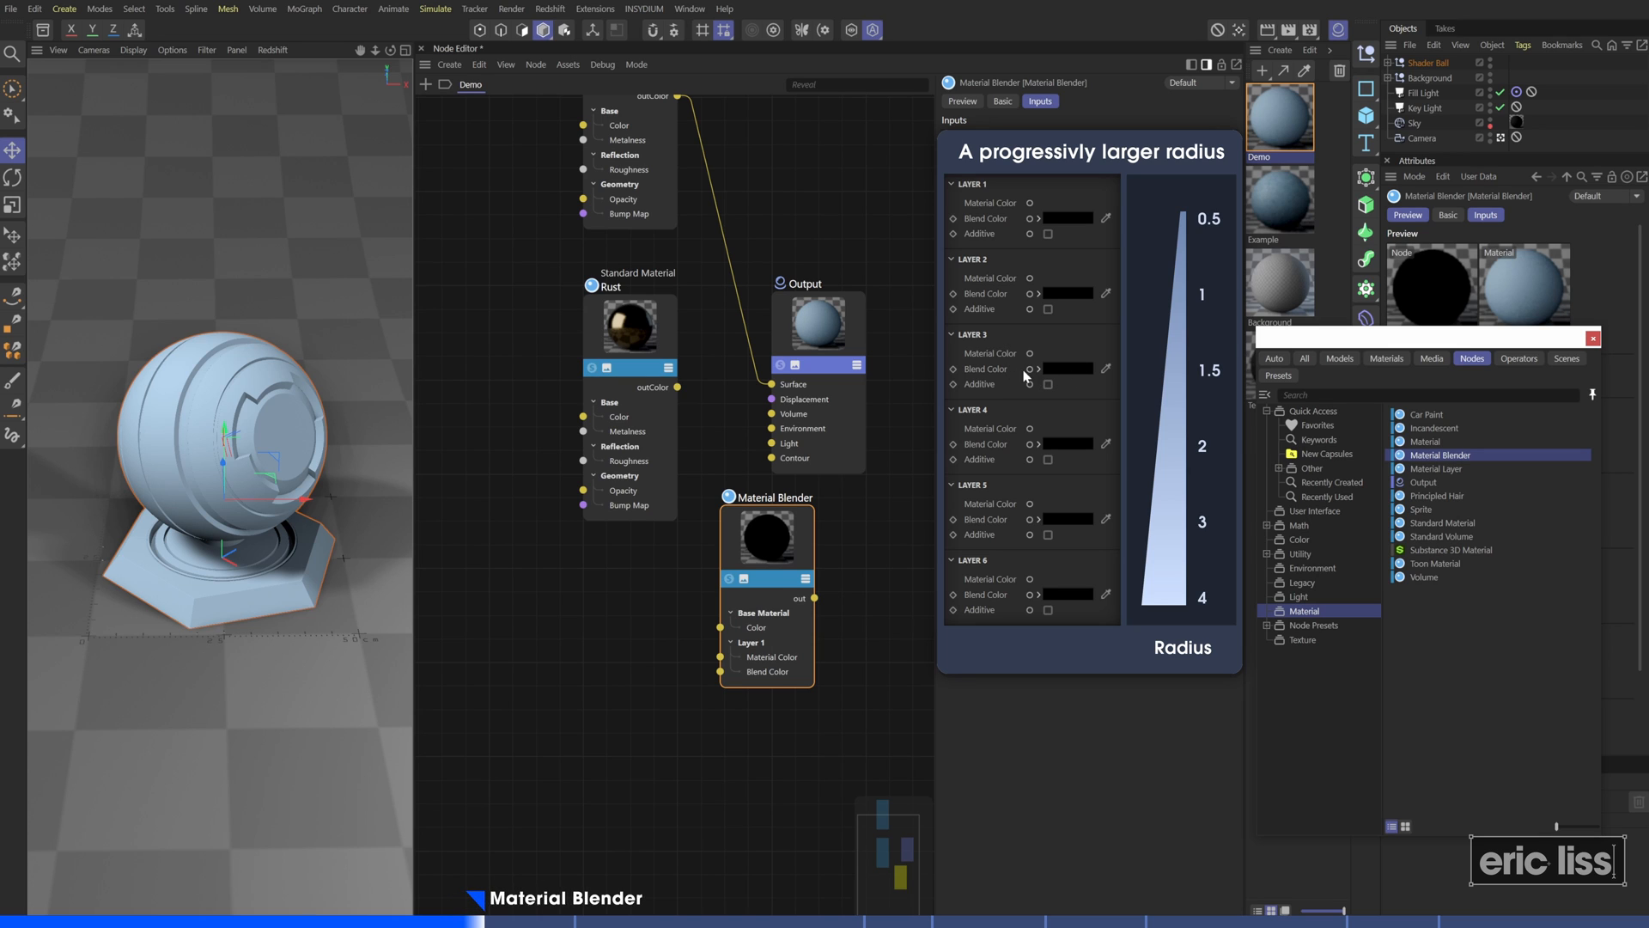
Make room beside the Output node and place the Material Blender between the Rust and Output nodes
middle_drag(677, 409, 747, 424)
drag(881, 354, 951, 347)
middle_drag(838, 594, 822, 569)
drag(822, 570, 826, 331)
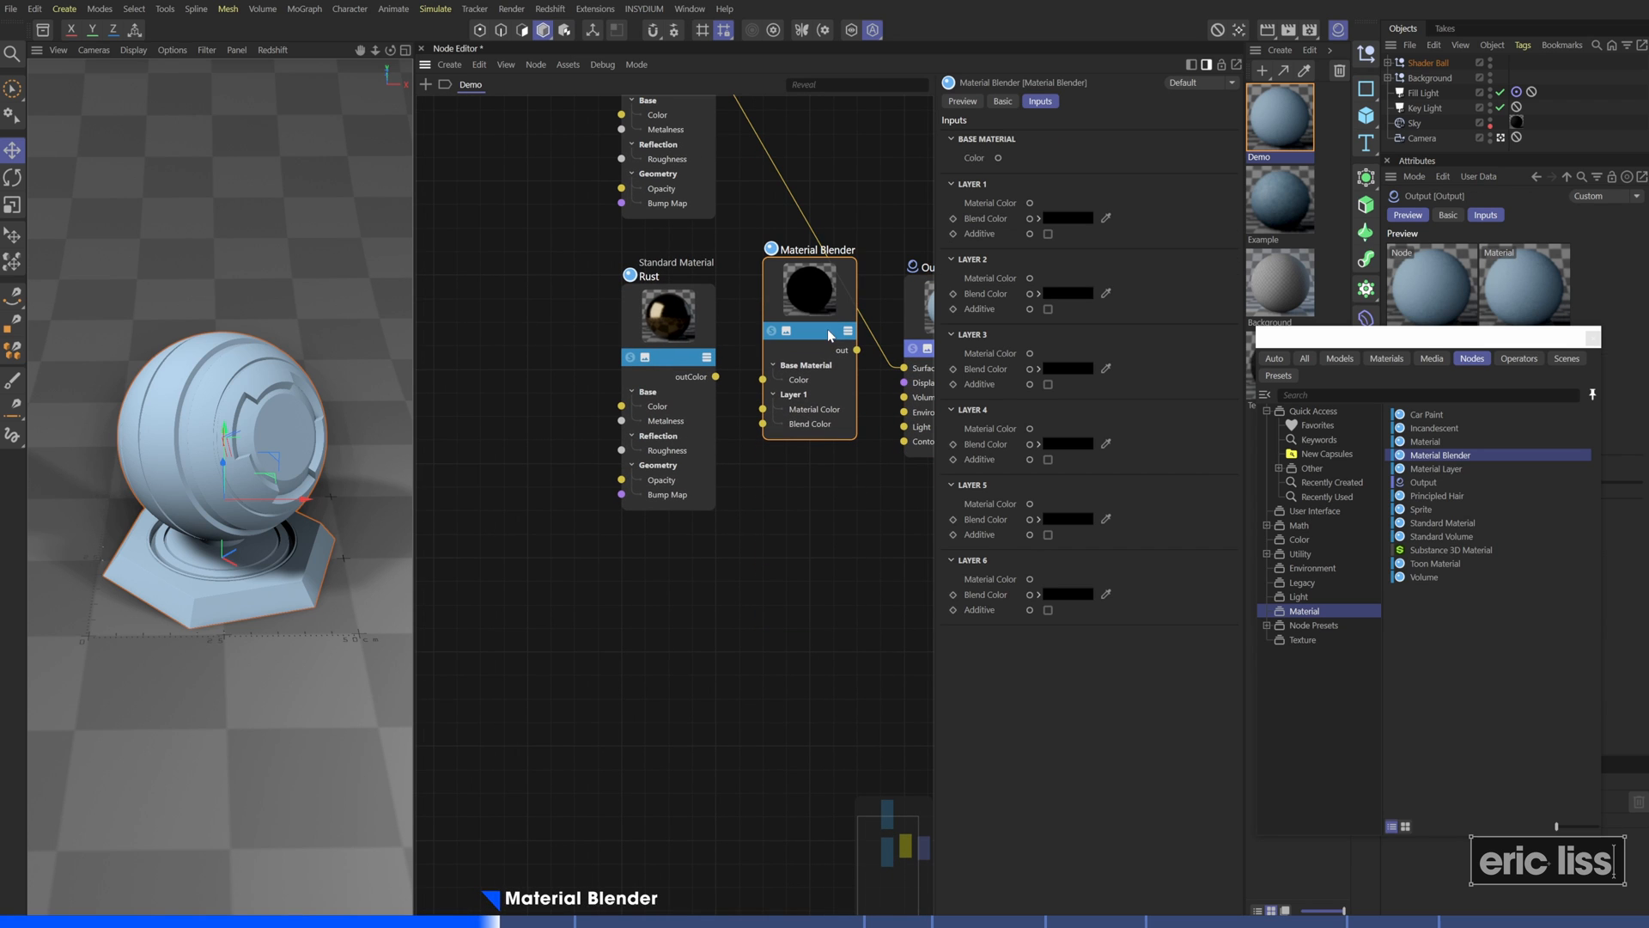
Wire Base into the Material Blender's base color and Rust into its Layer 1 Material Color, with the blender feeding the Output's Surface
drag(904, 368, 763, 378)
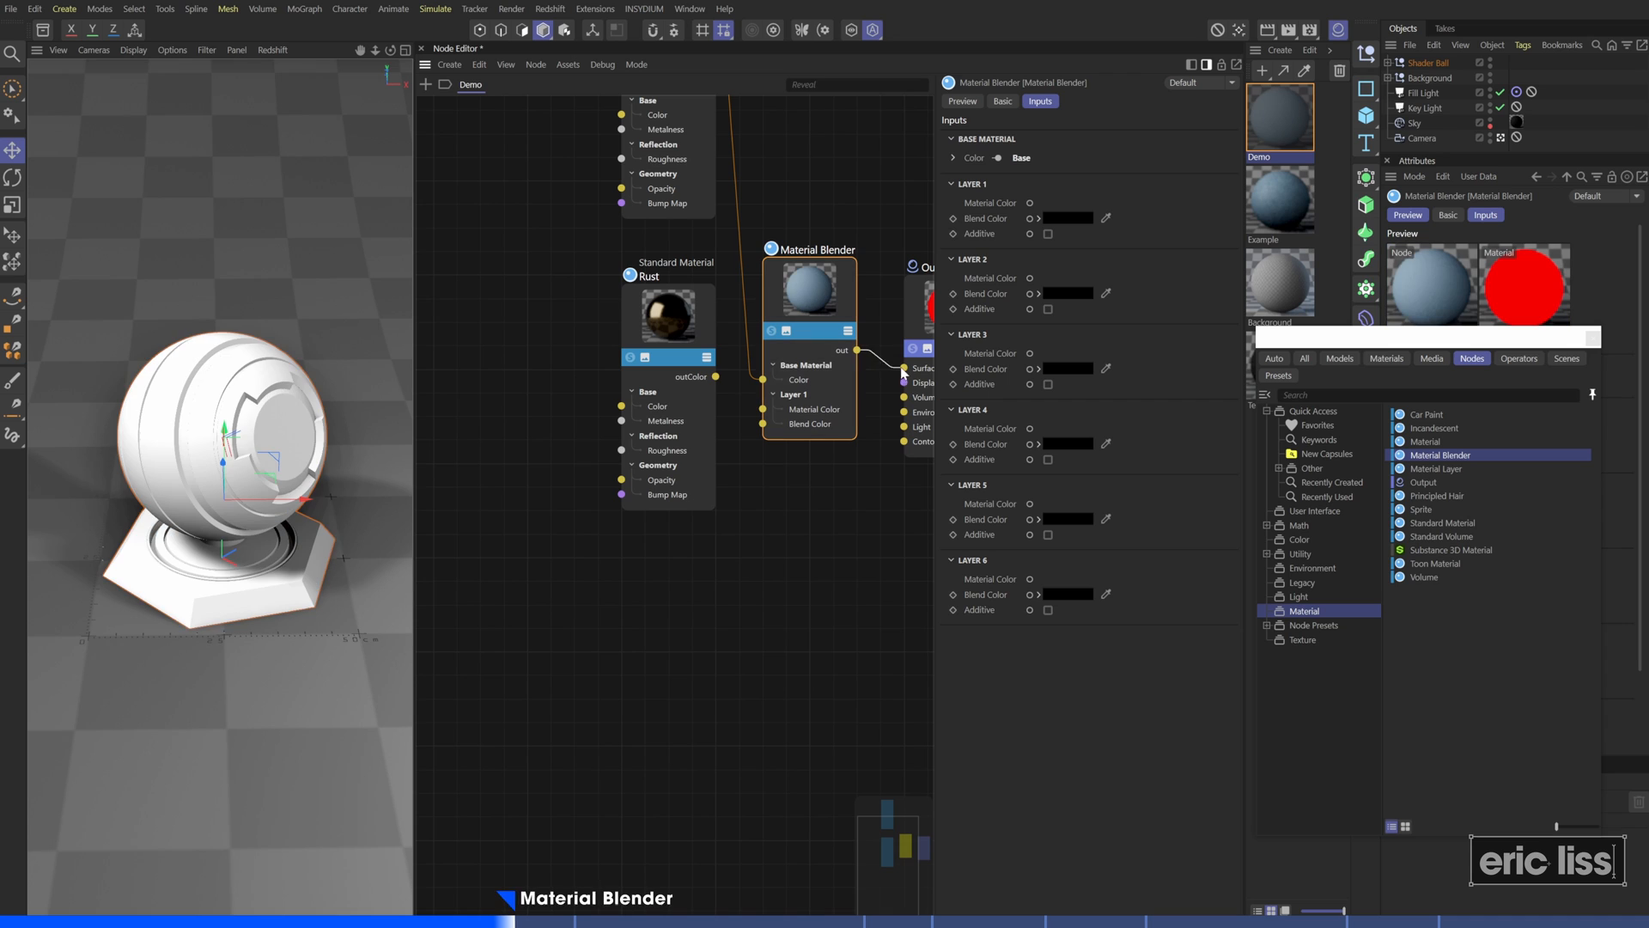
drag(858, 352, 904, 368)
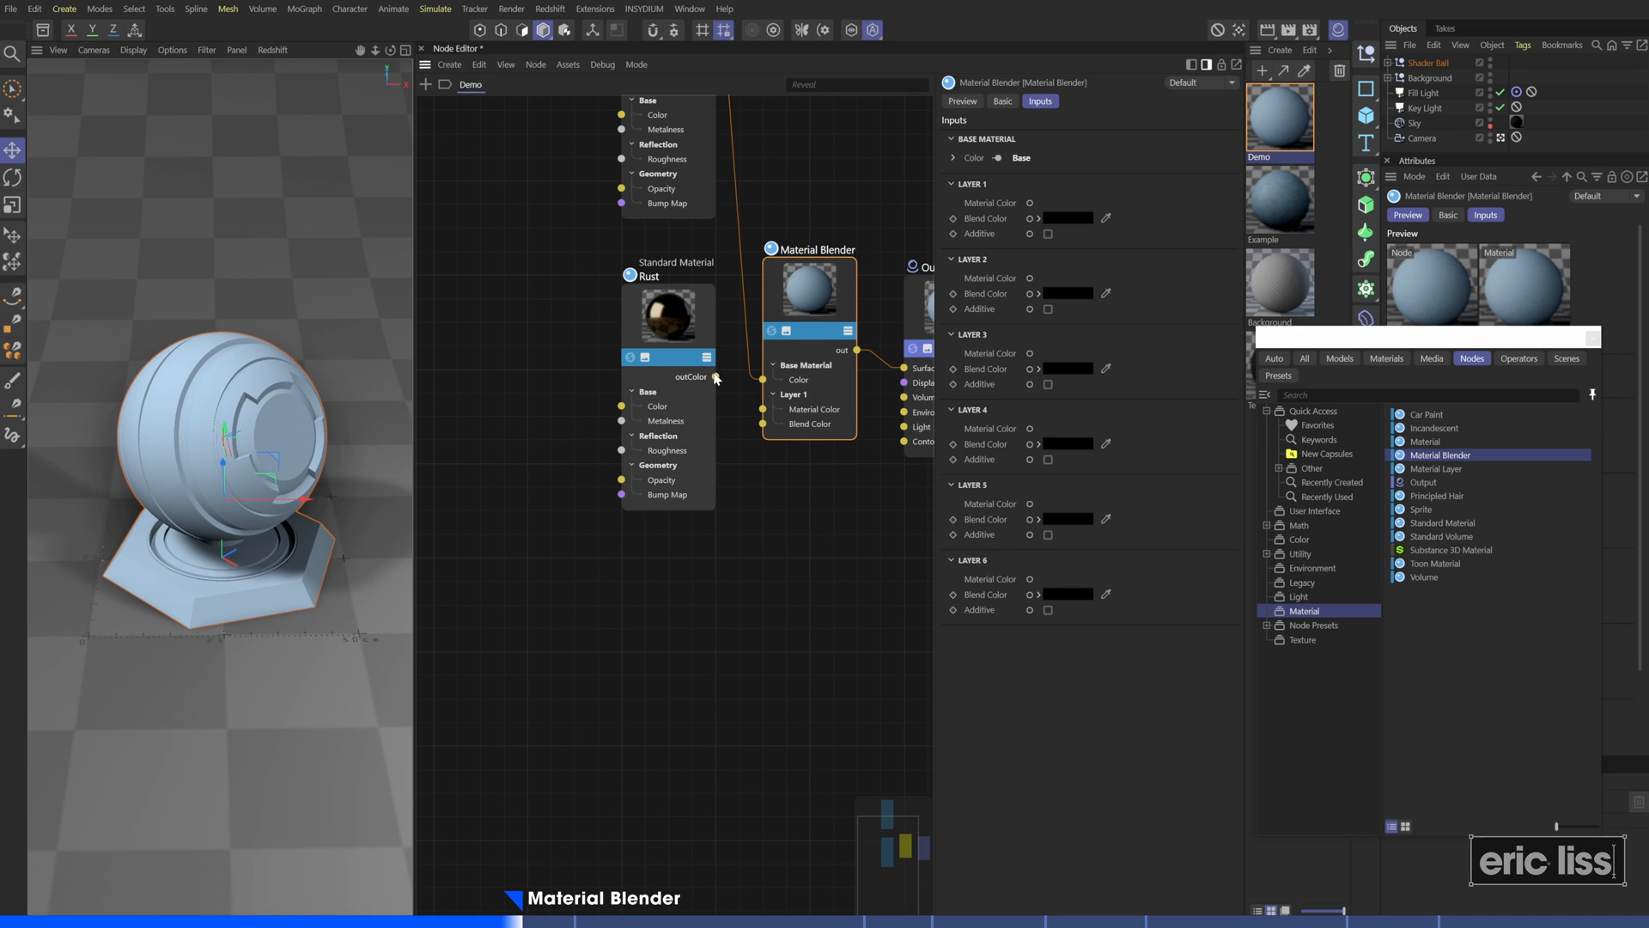
drag(716, 377, 769, 415)
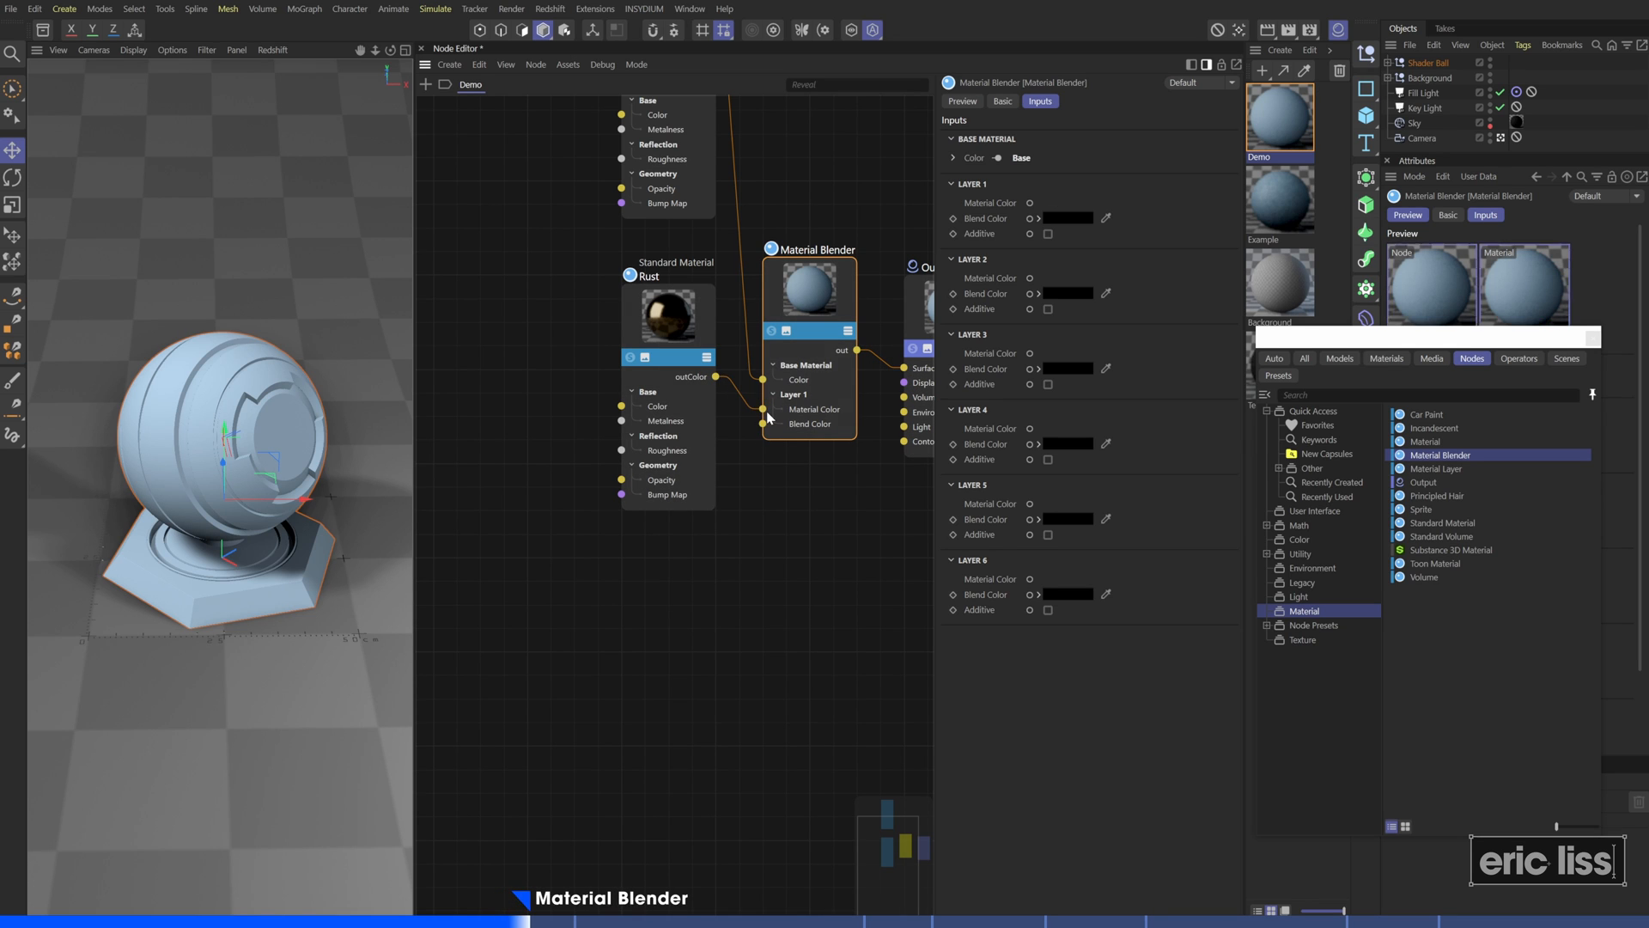
drag(668, 314, 668, 351)
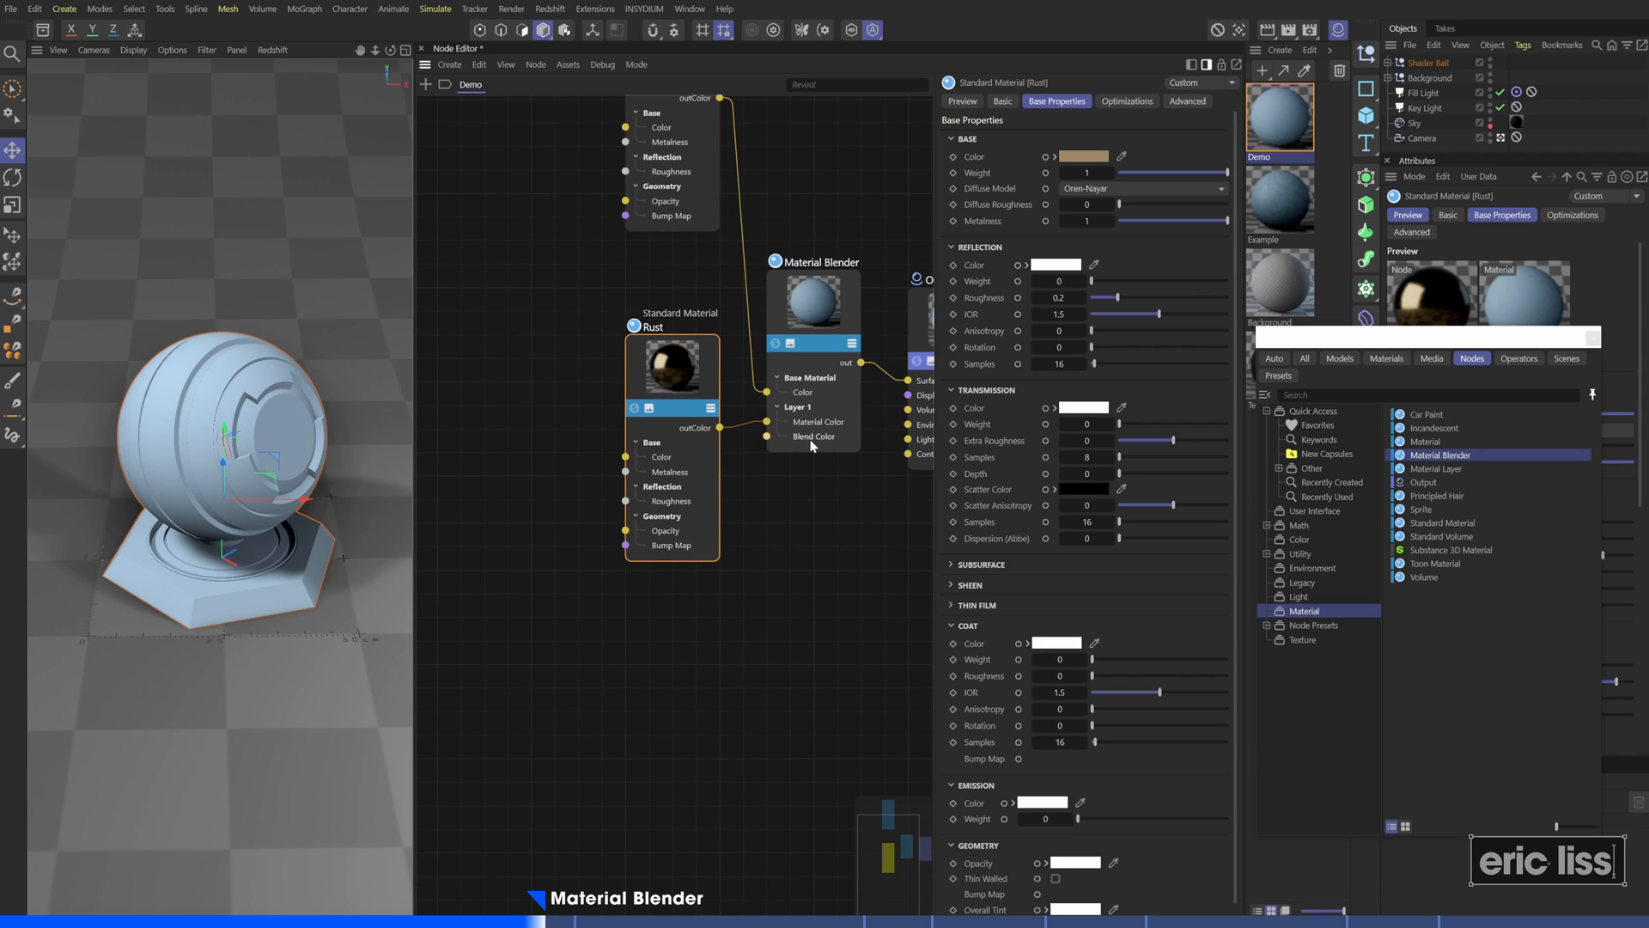
click(799, 324)
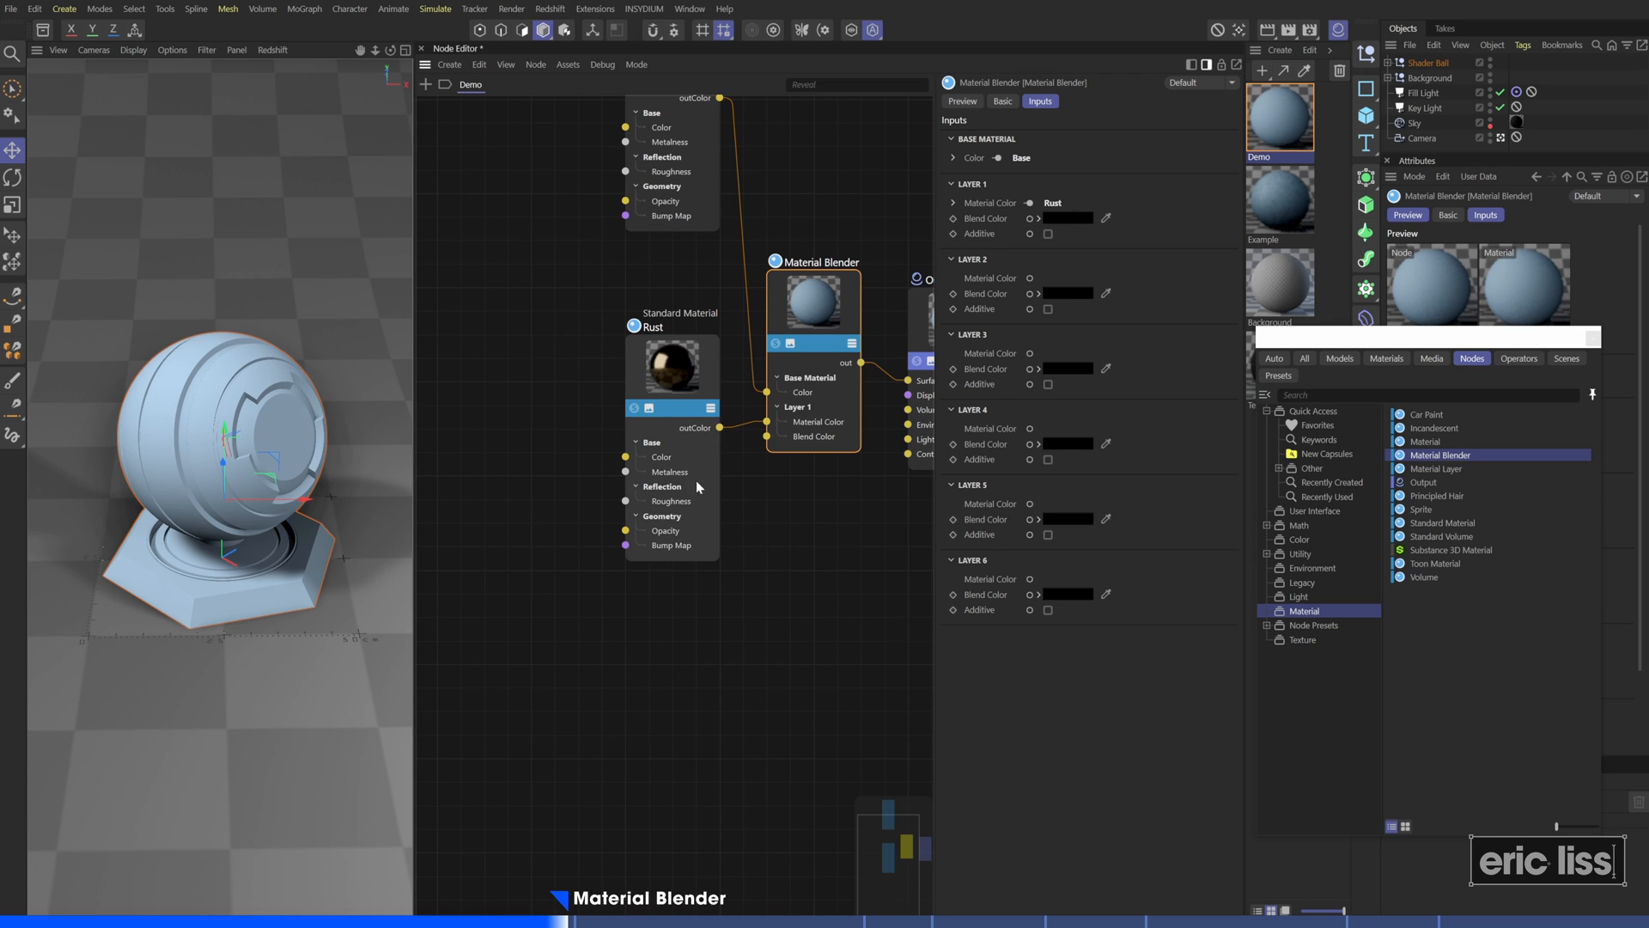
Add a Curvature texture node below Rust and connect it to the Material Blender's Layer 1 Blend Color
click(749, 591)
double_click(749, 591)
click(795, 814)
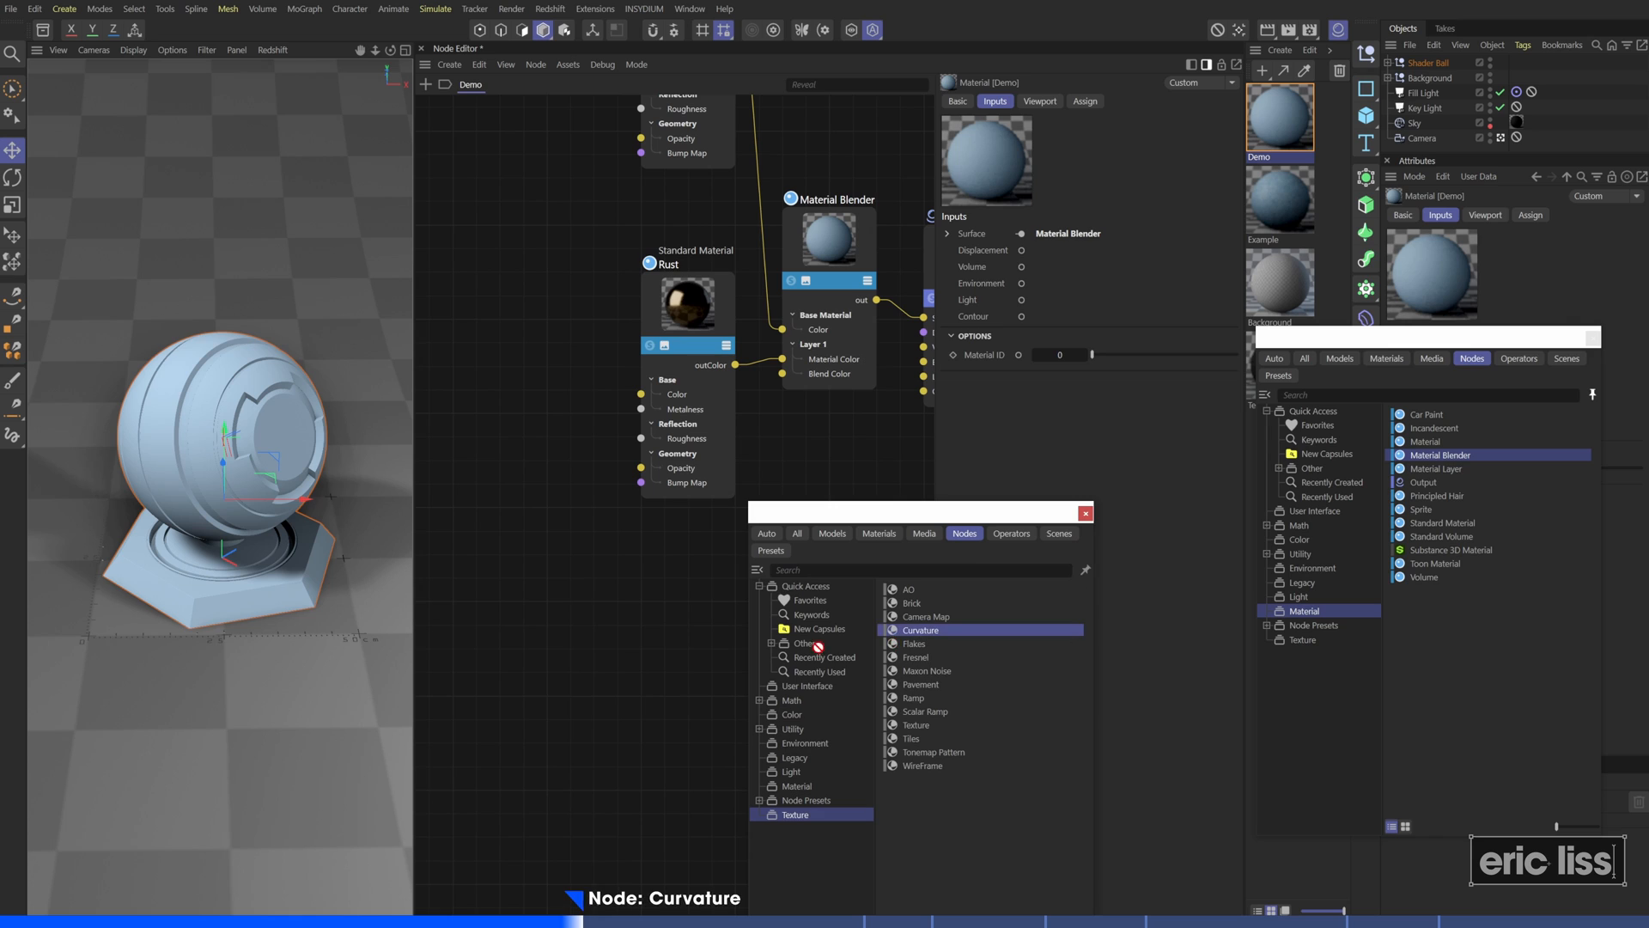
drag(917, 630, 781, 374)
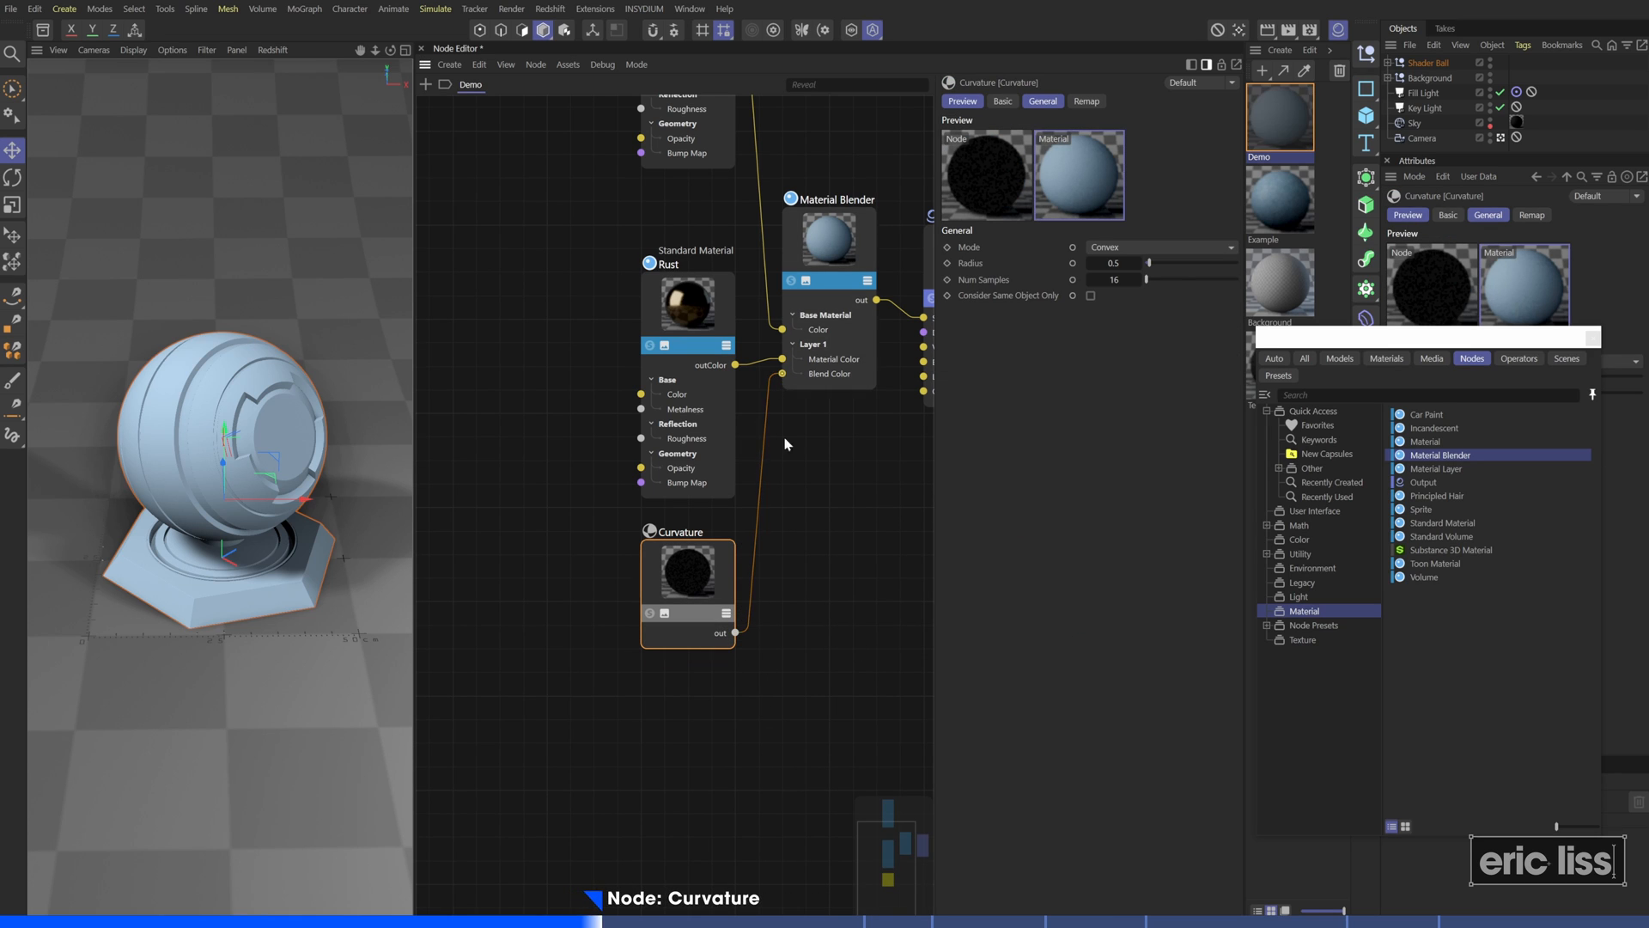
Start the Redshift render in the viewport with a close view of the shader ball
click(283, 49)
click(290, 81)
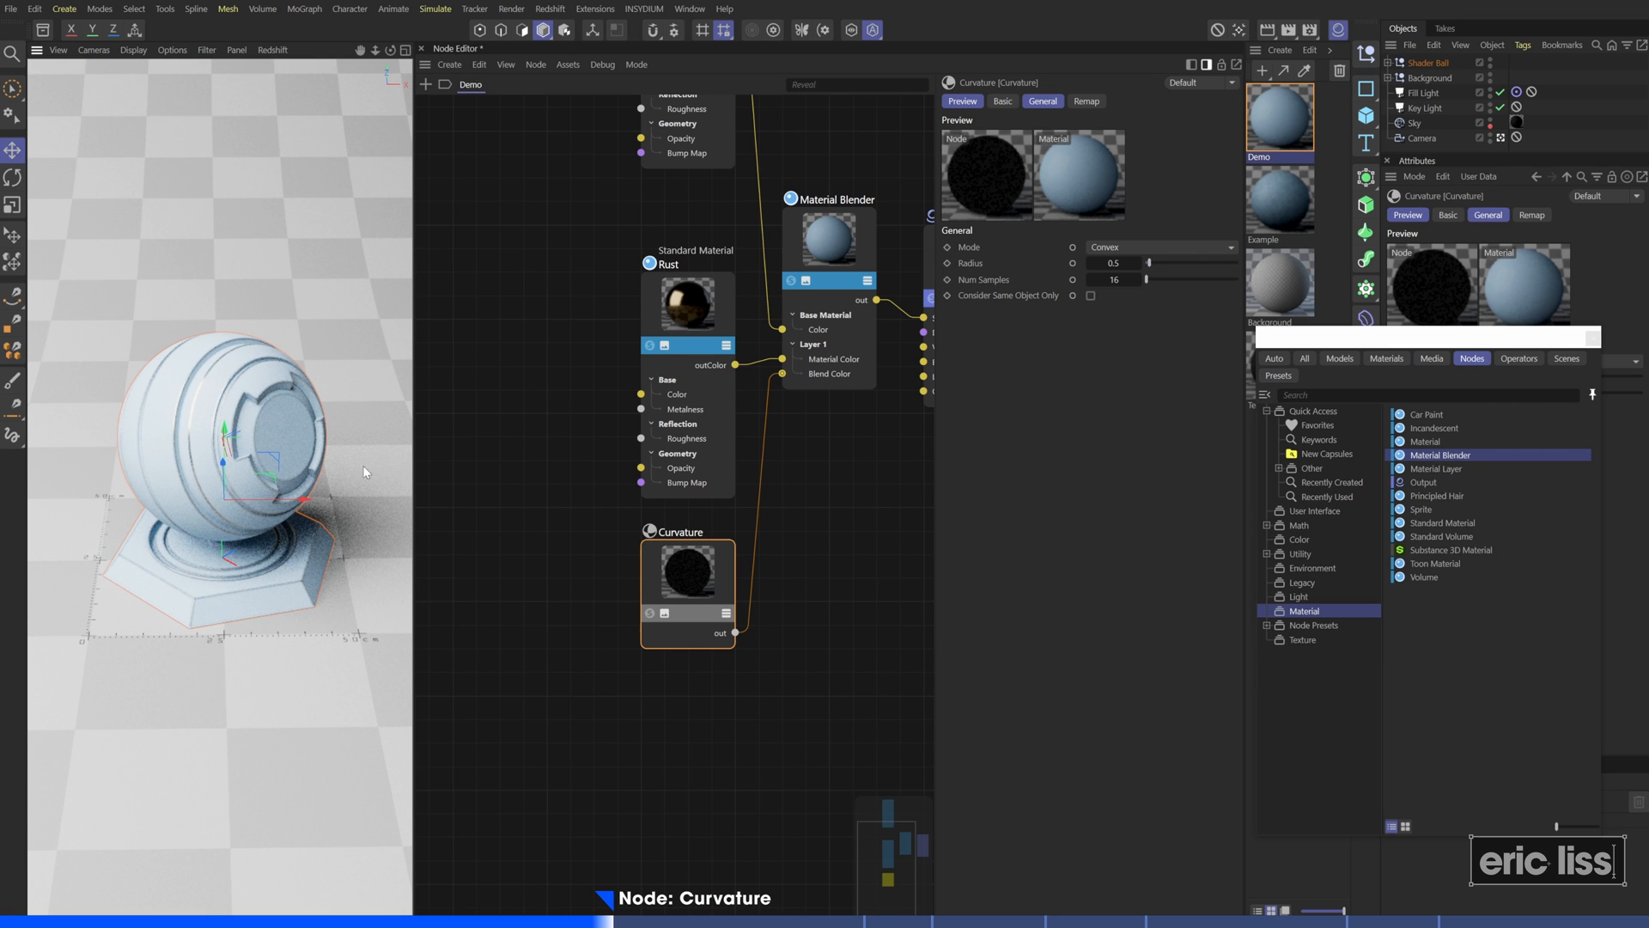
scroll(215, 404, up, 5)
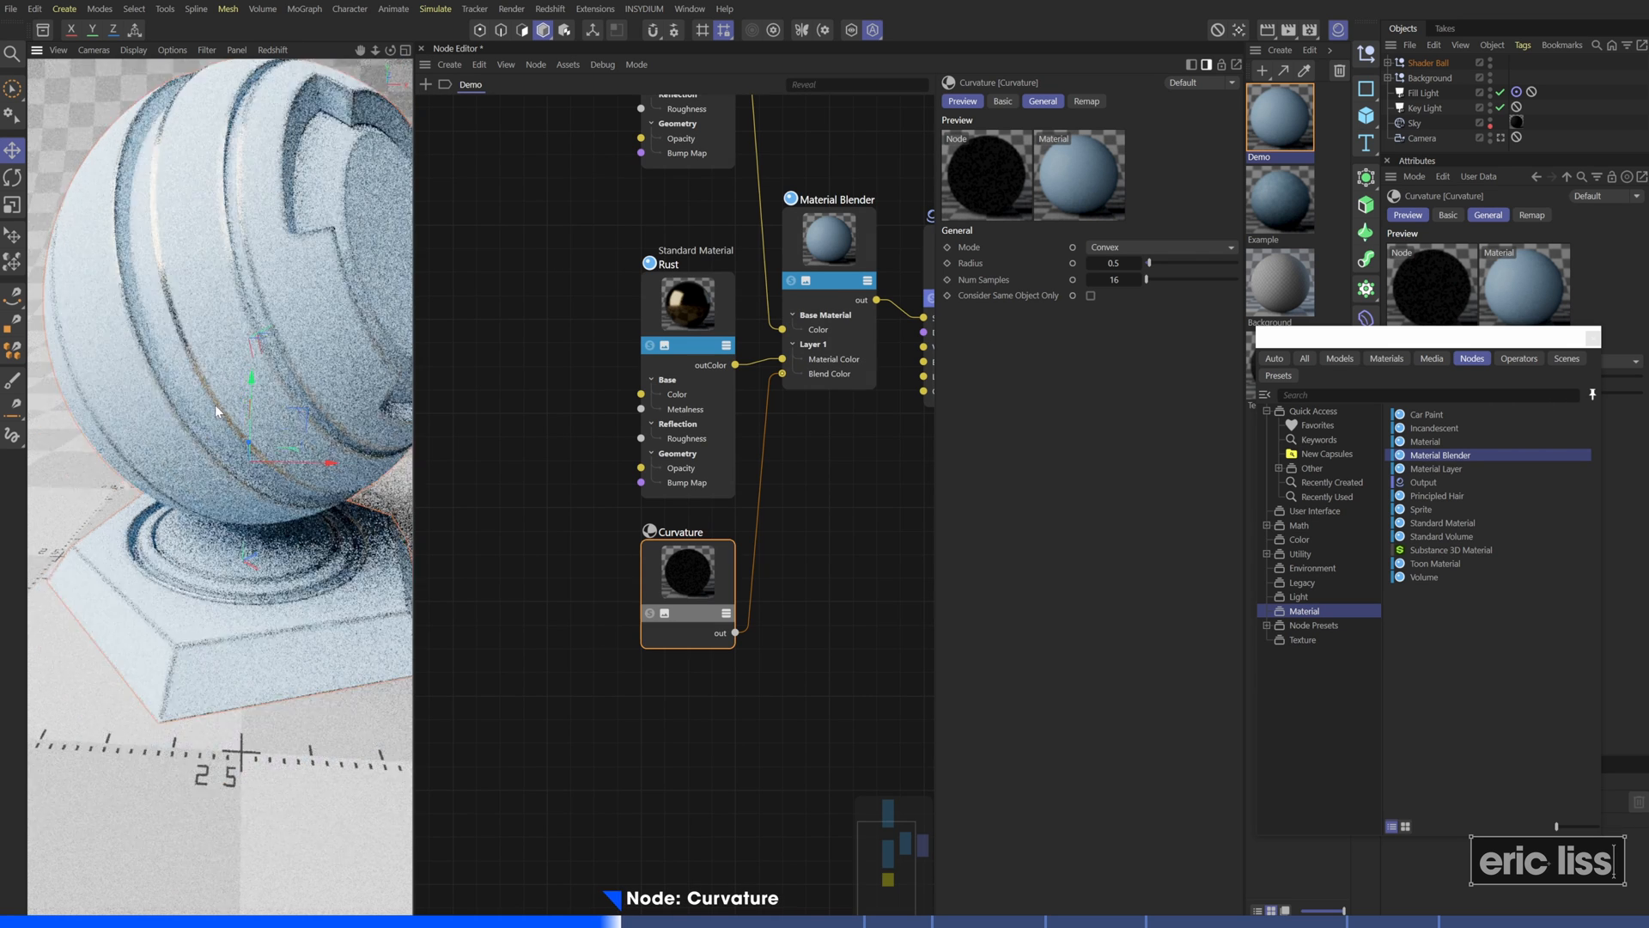
scroll(214, 405, up, 2)
Solo the Curvature node to preview its edge mask on the shader ball from several angles
click(650, 613)
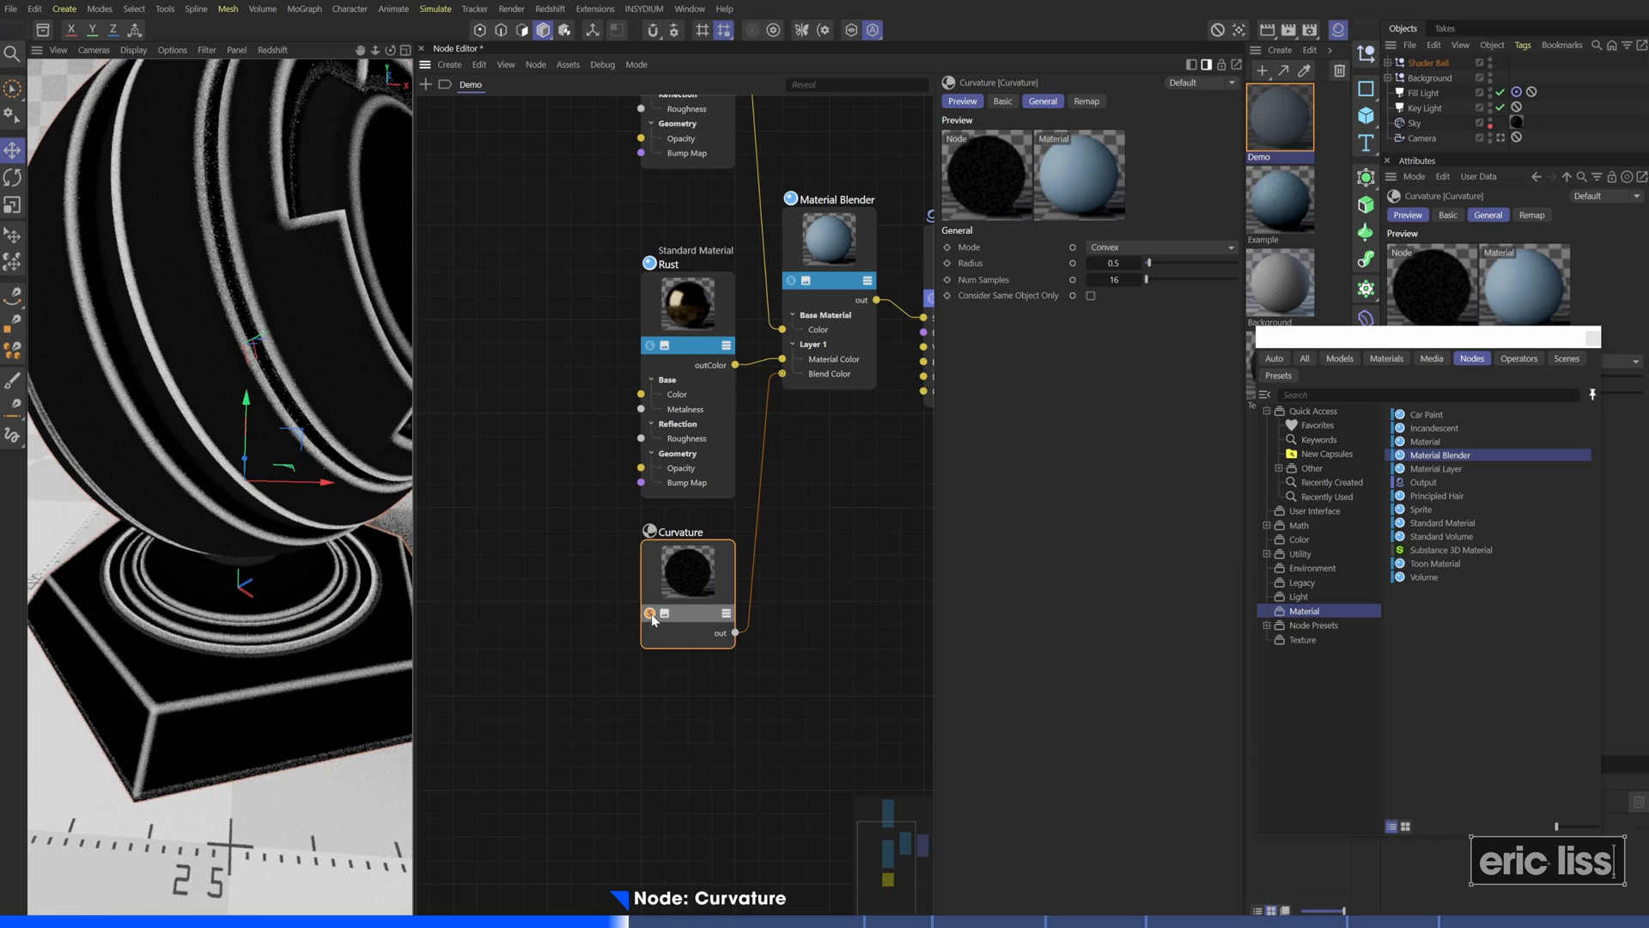
scroll(281, 471, up, 3)
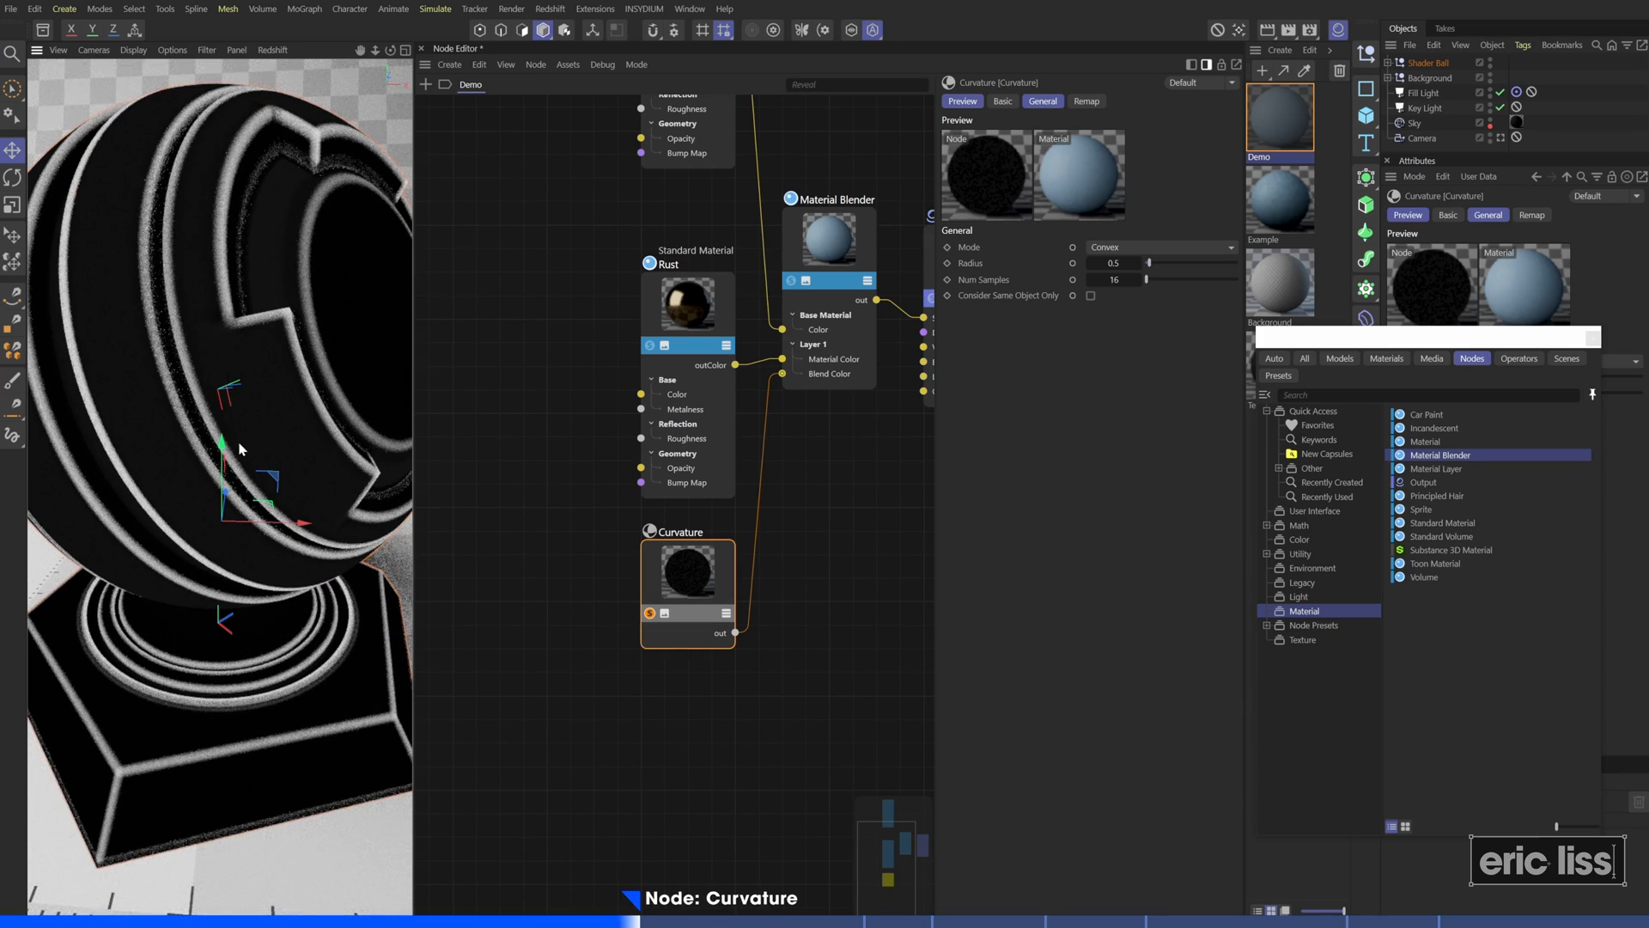
alt+drag(239, 448, 333, 469)
scroll(333, 469, down, 5)
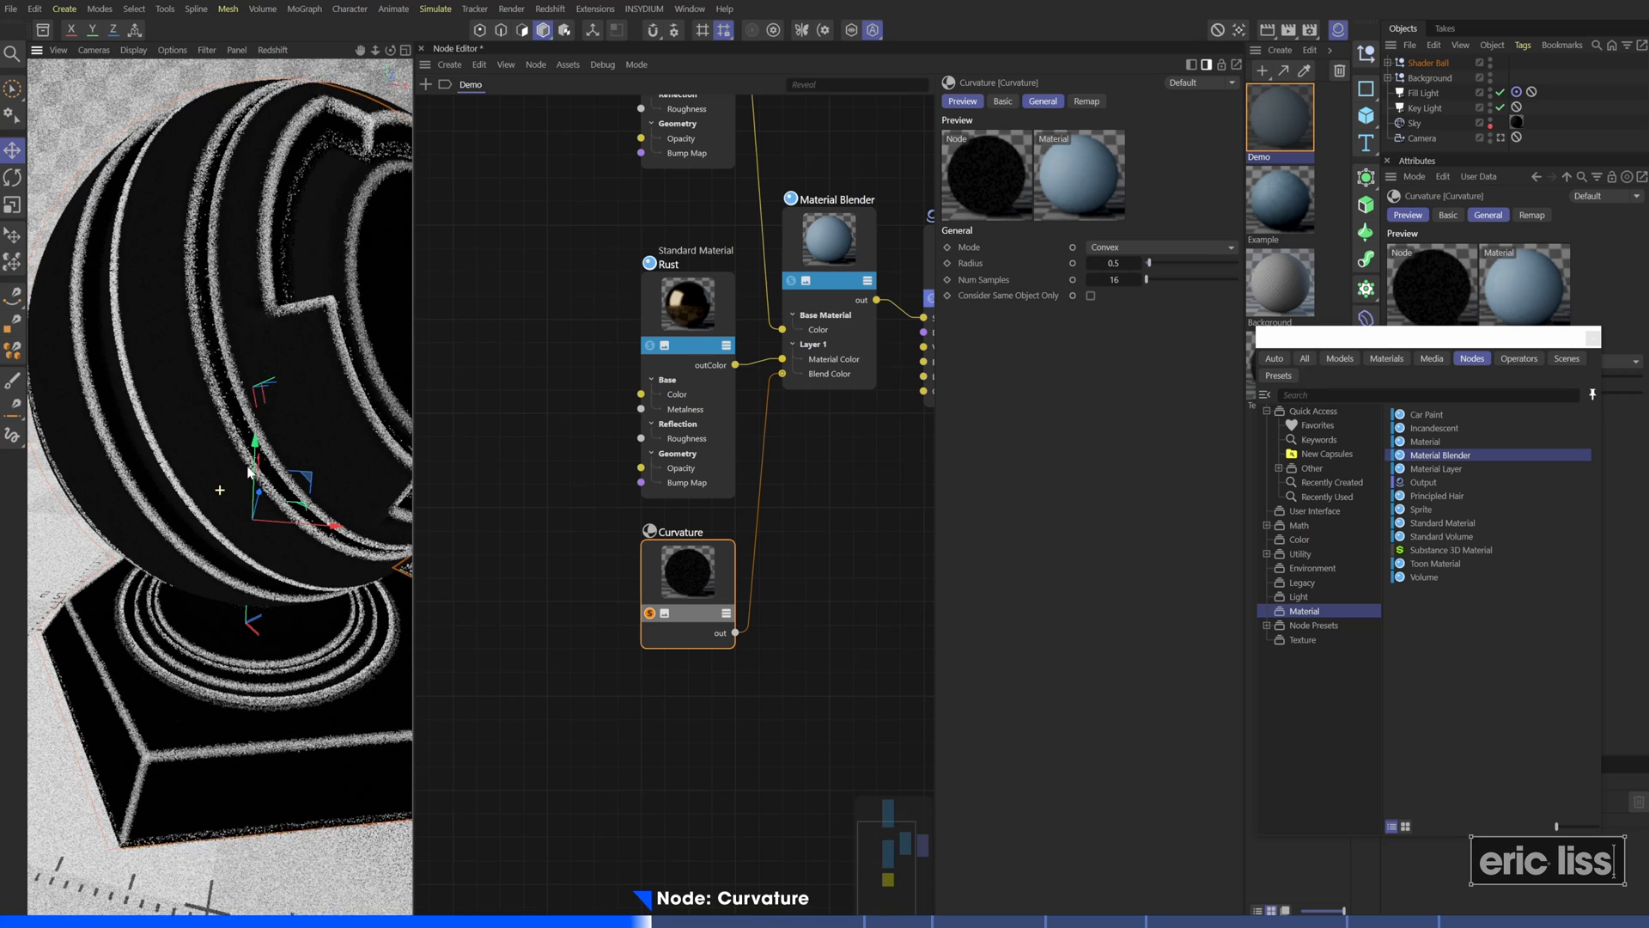
Set the Curvature node's remap contrast to 3 and compare the full material with the soloed mask
click(1088, 101)
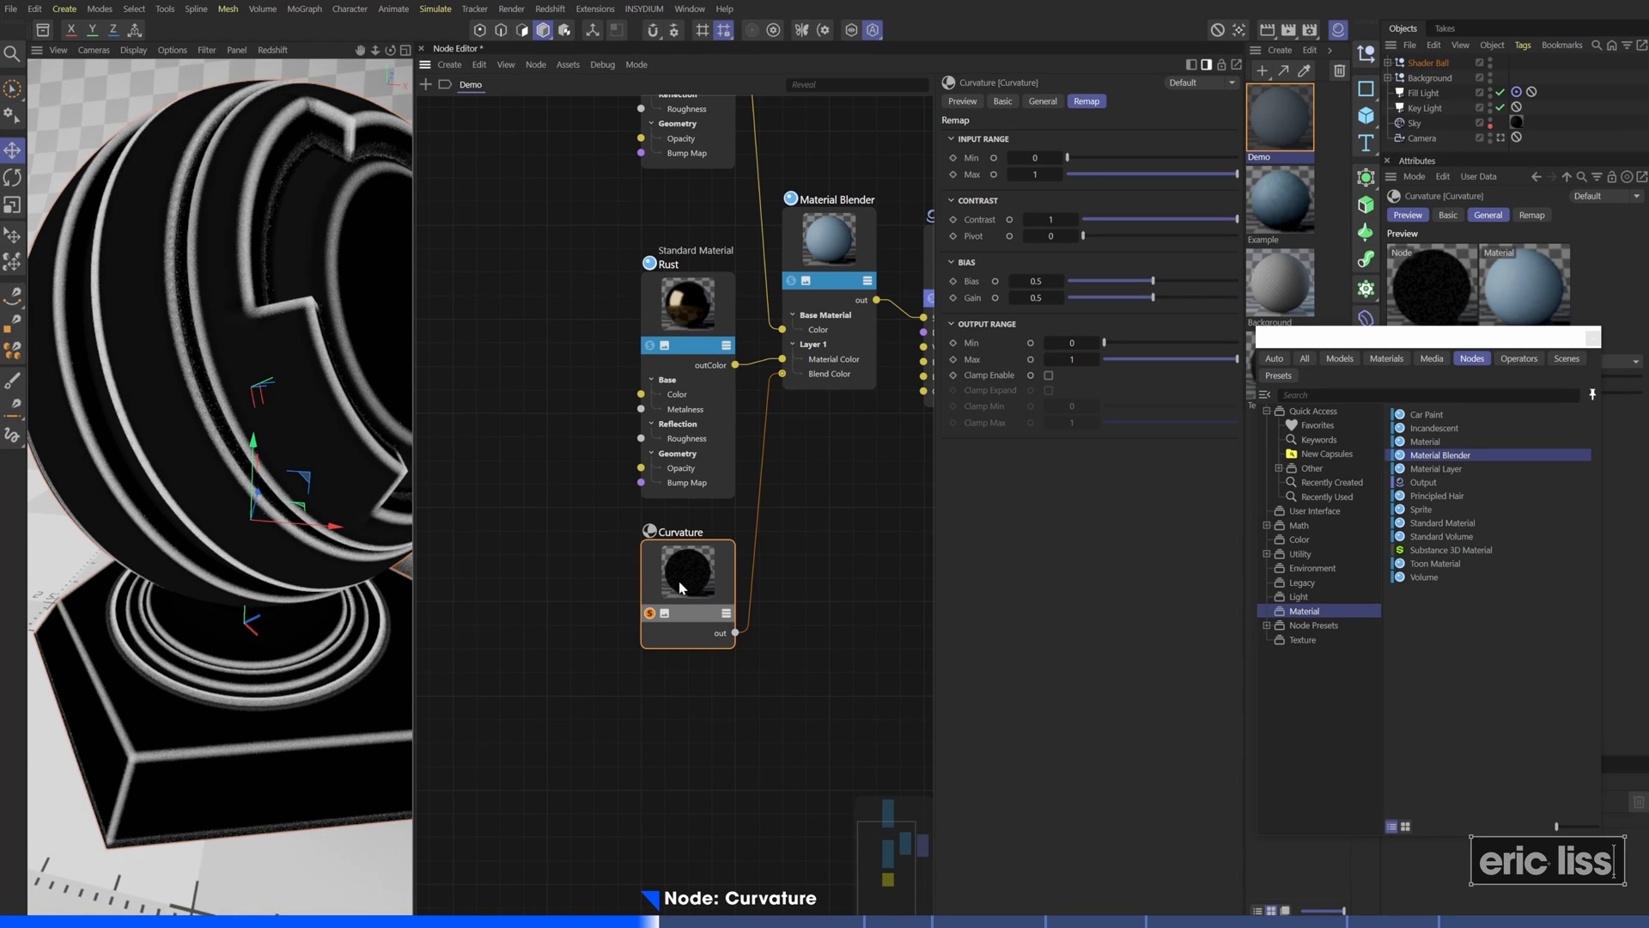
click(1050, 220)
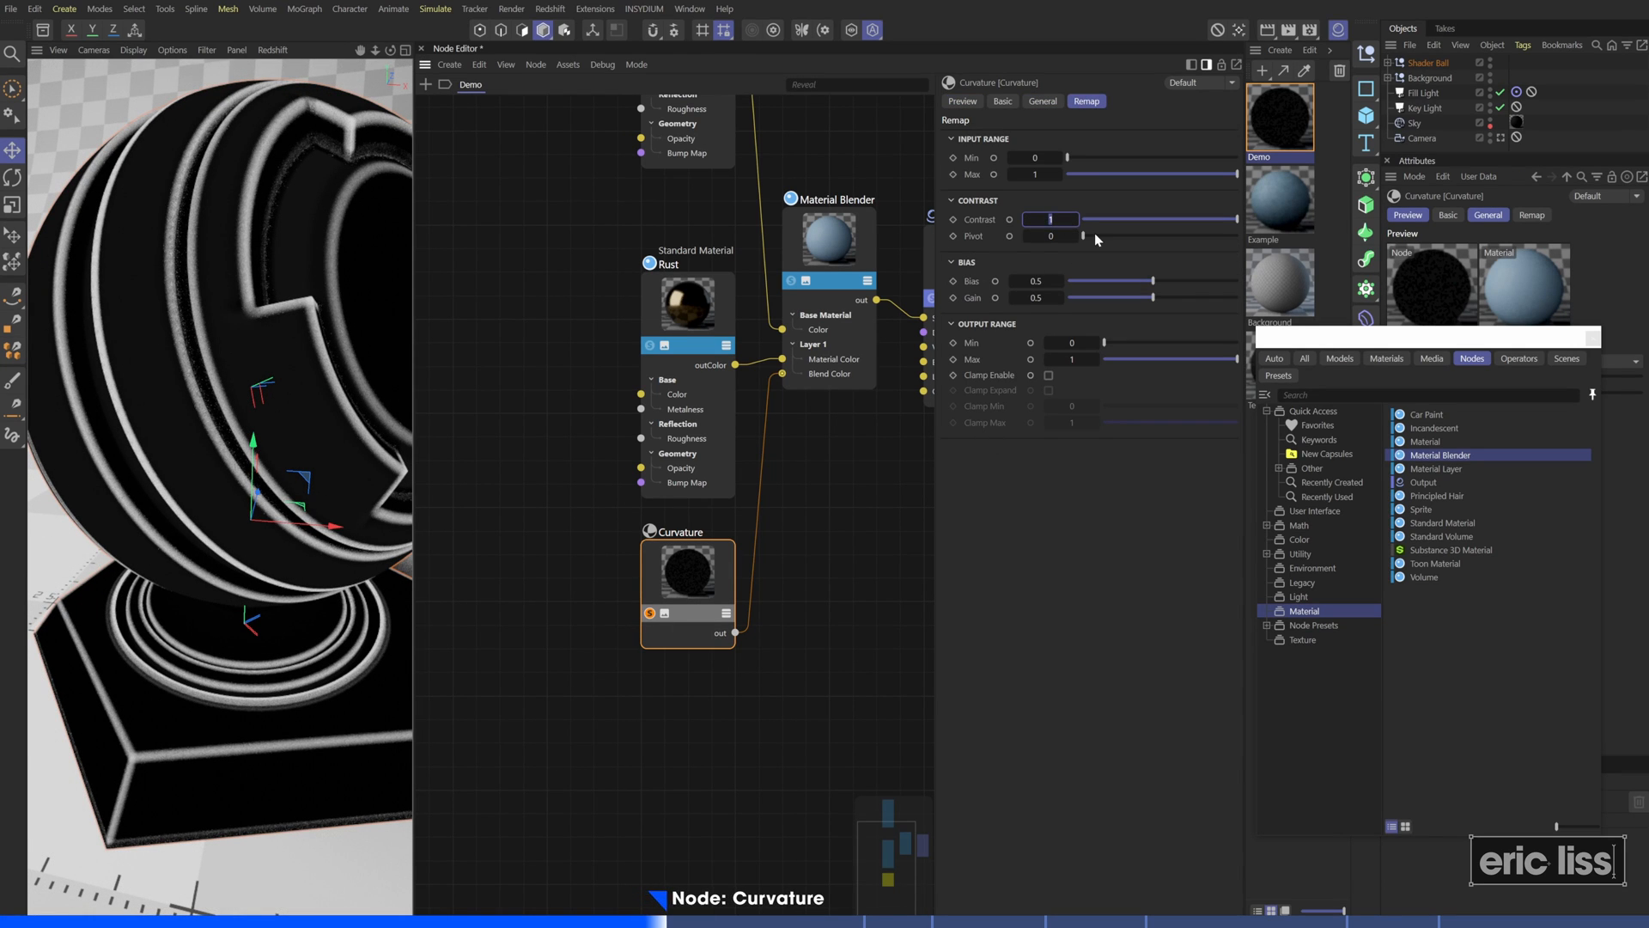
text(3)
key(Return)
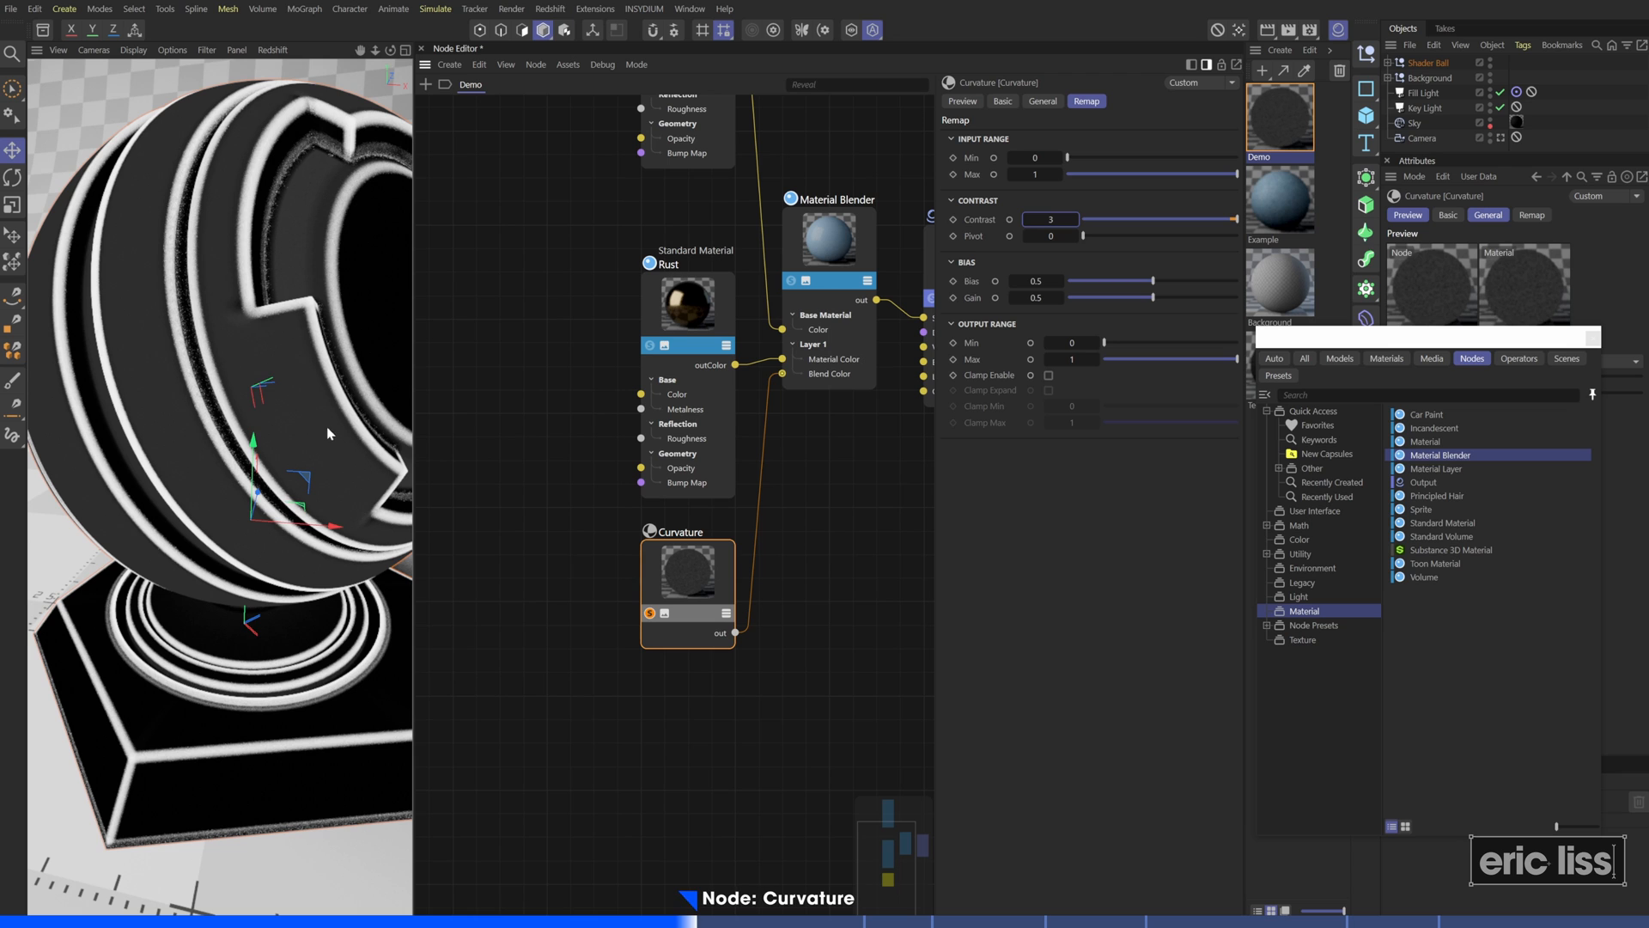
click(650, 613)
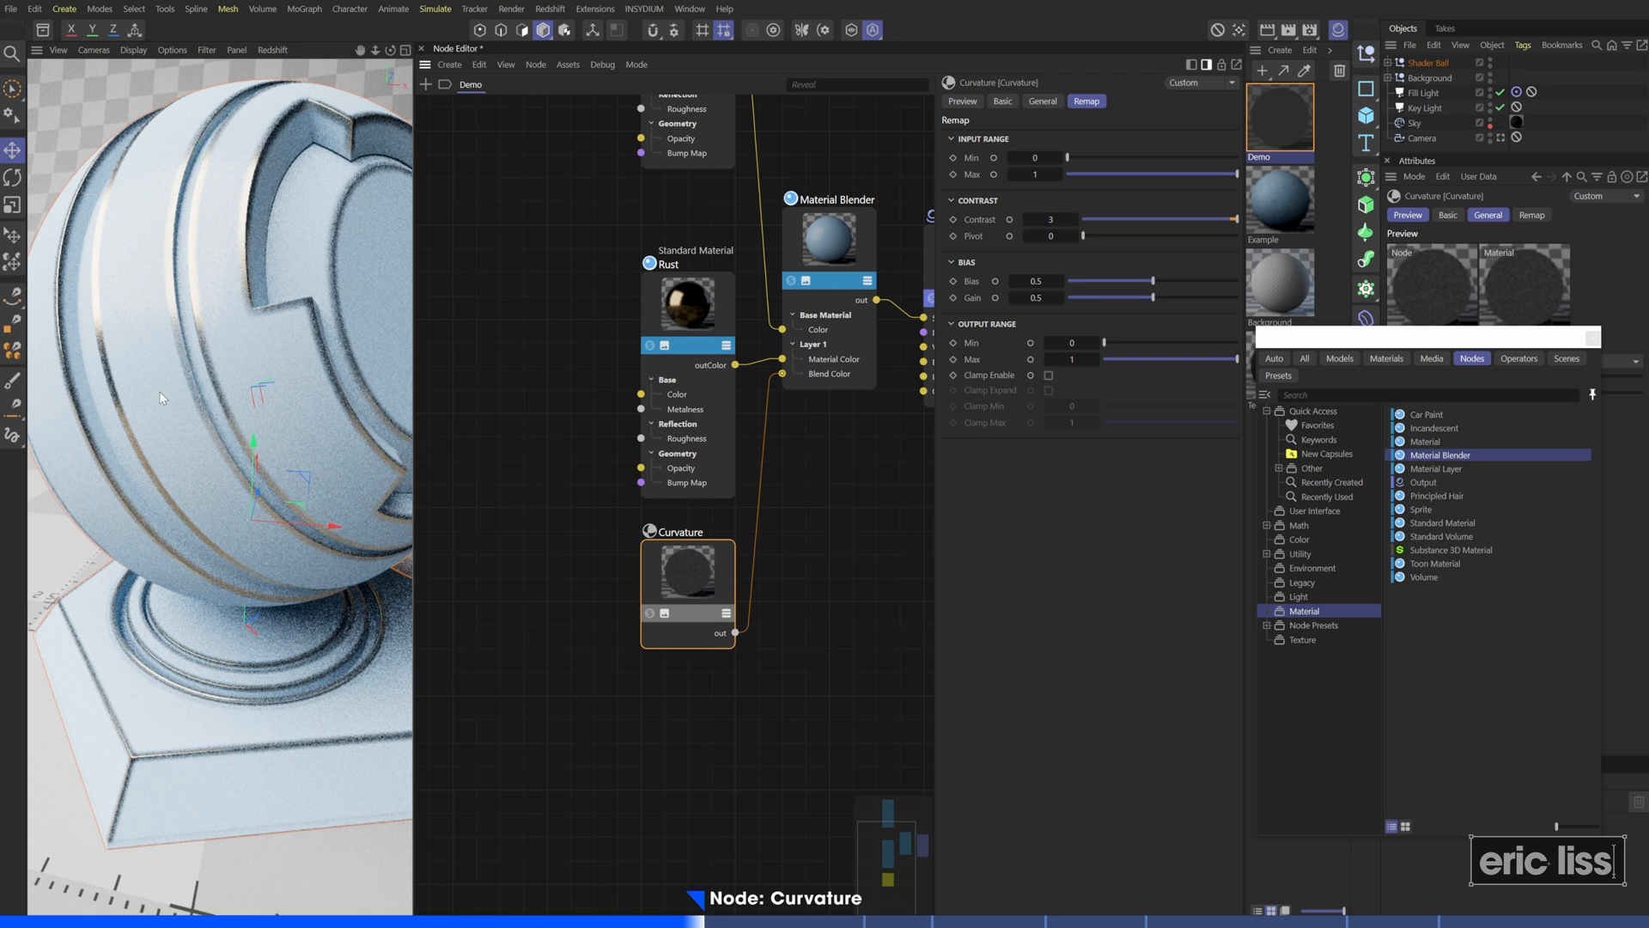
click(651, 613)
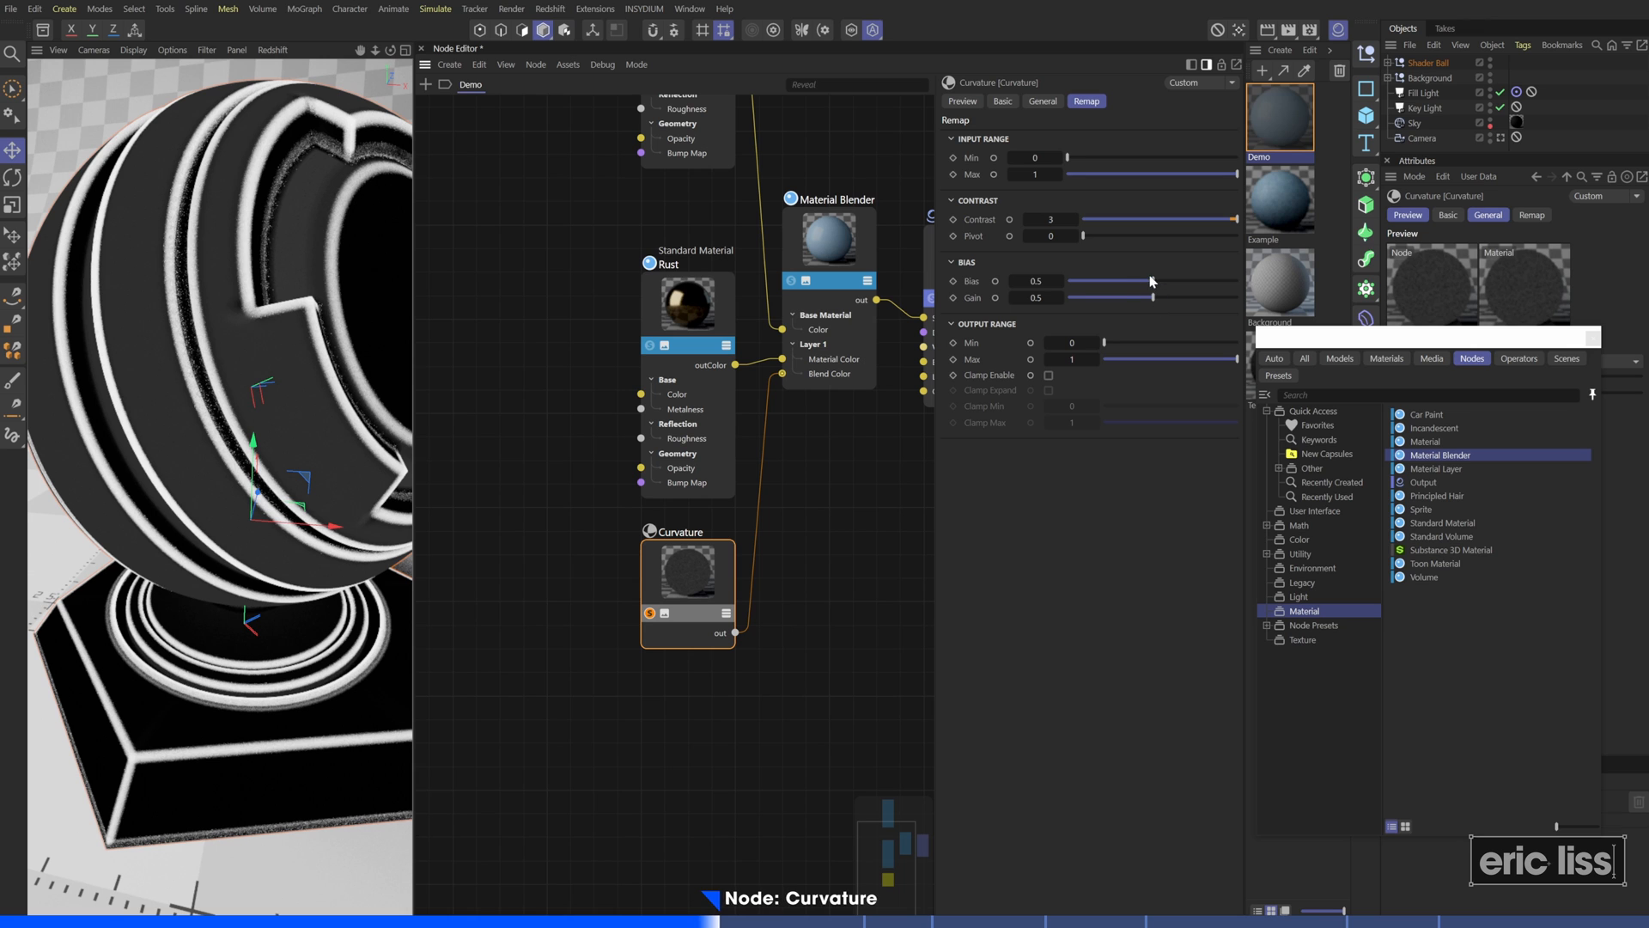
Set the Curvature node's remap bias to 0.25 to tighten the edge mask
click(1207, 281)
click(1119, 284)
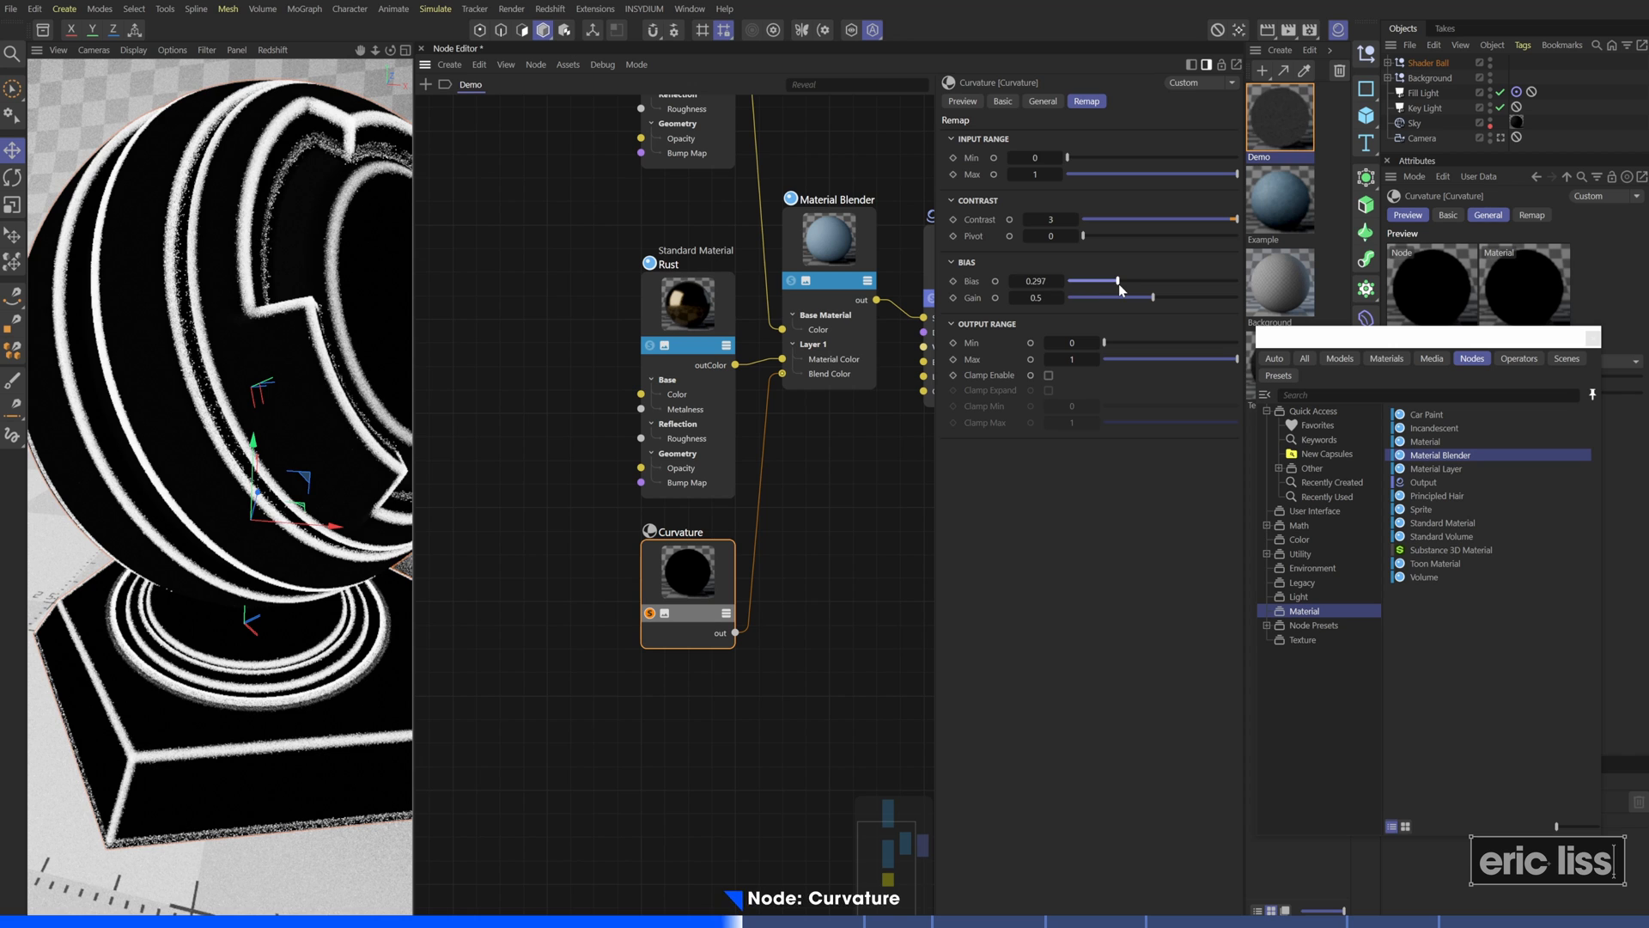
drag(1118, 284, 1115, 284)
text(0.25)
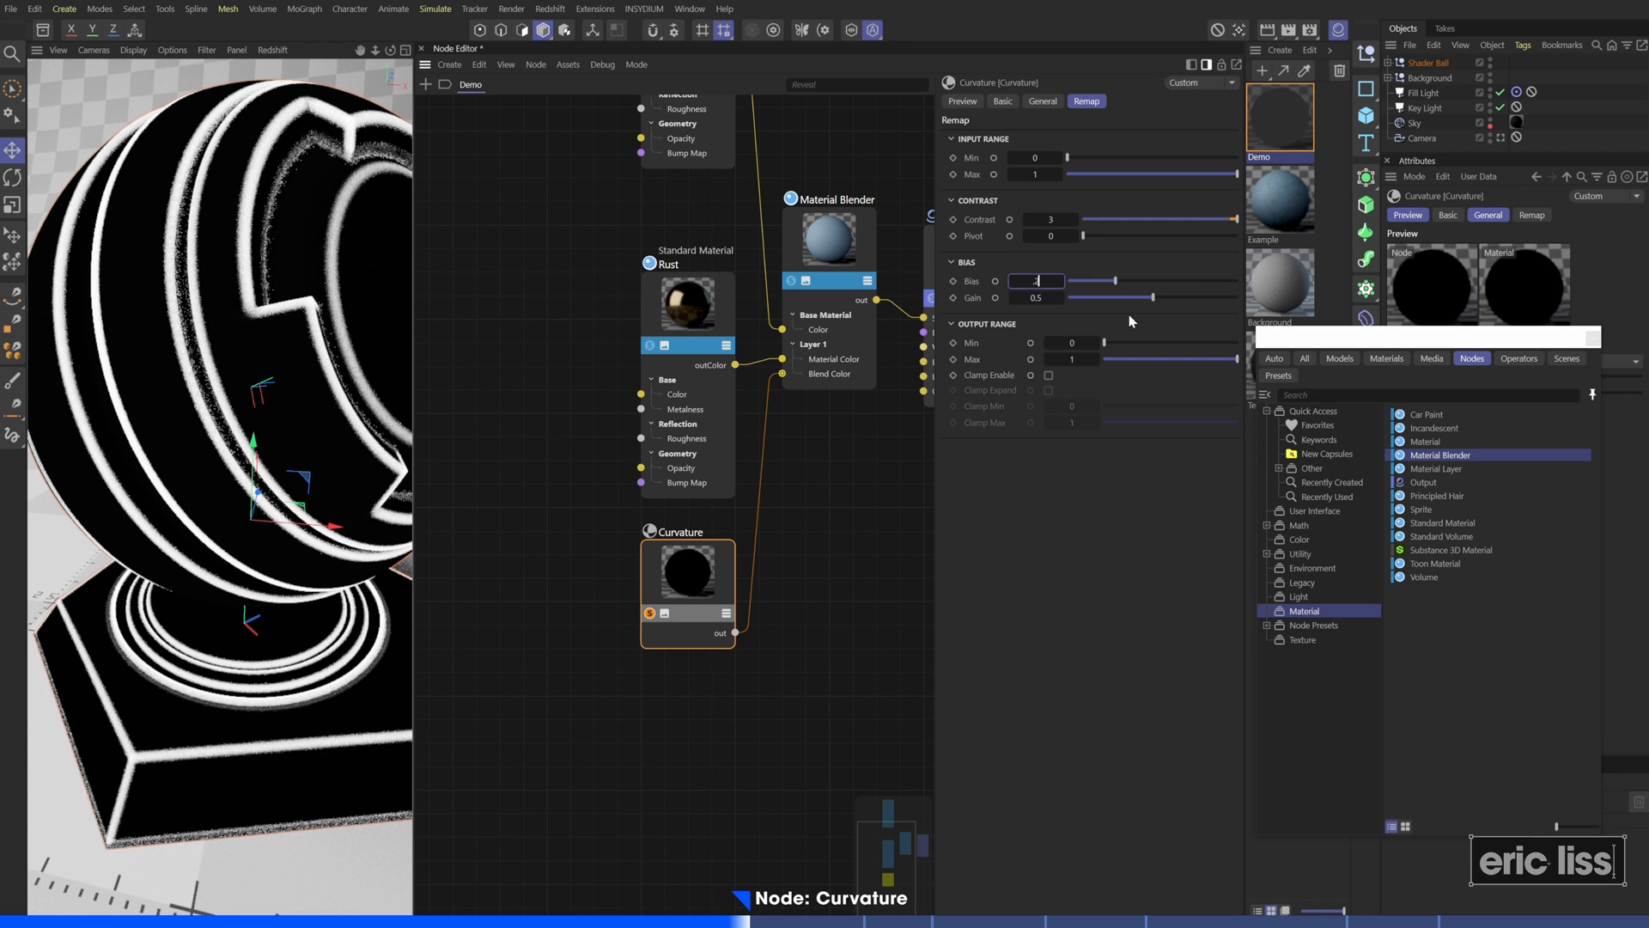
key(Return)
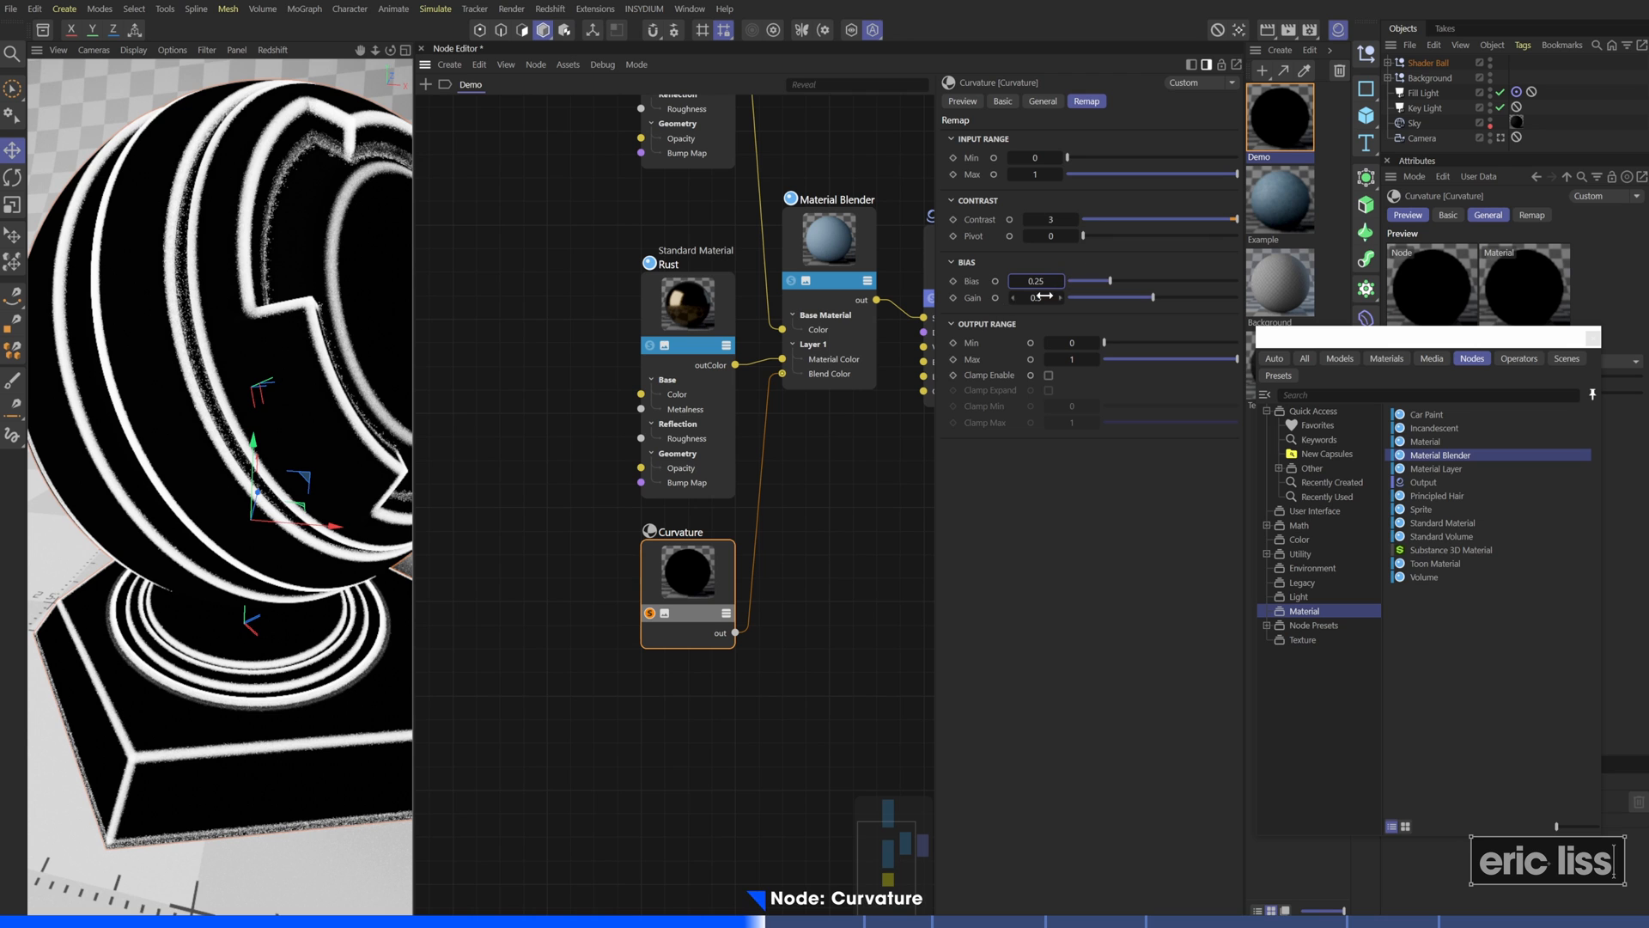
Compare the Curvature mask at radius 1 and 0.25, and return the radius to 0.5
click(1043, 100)
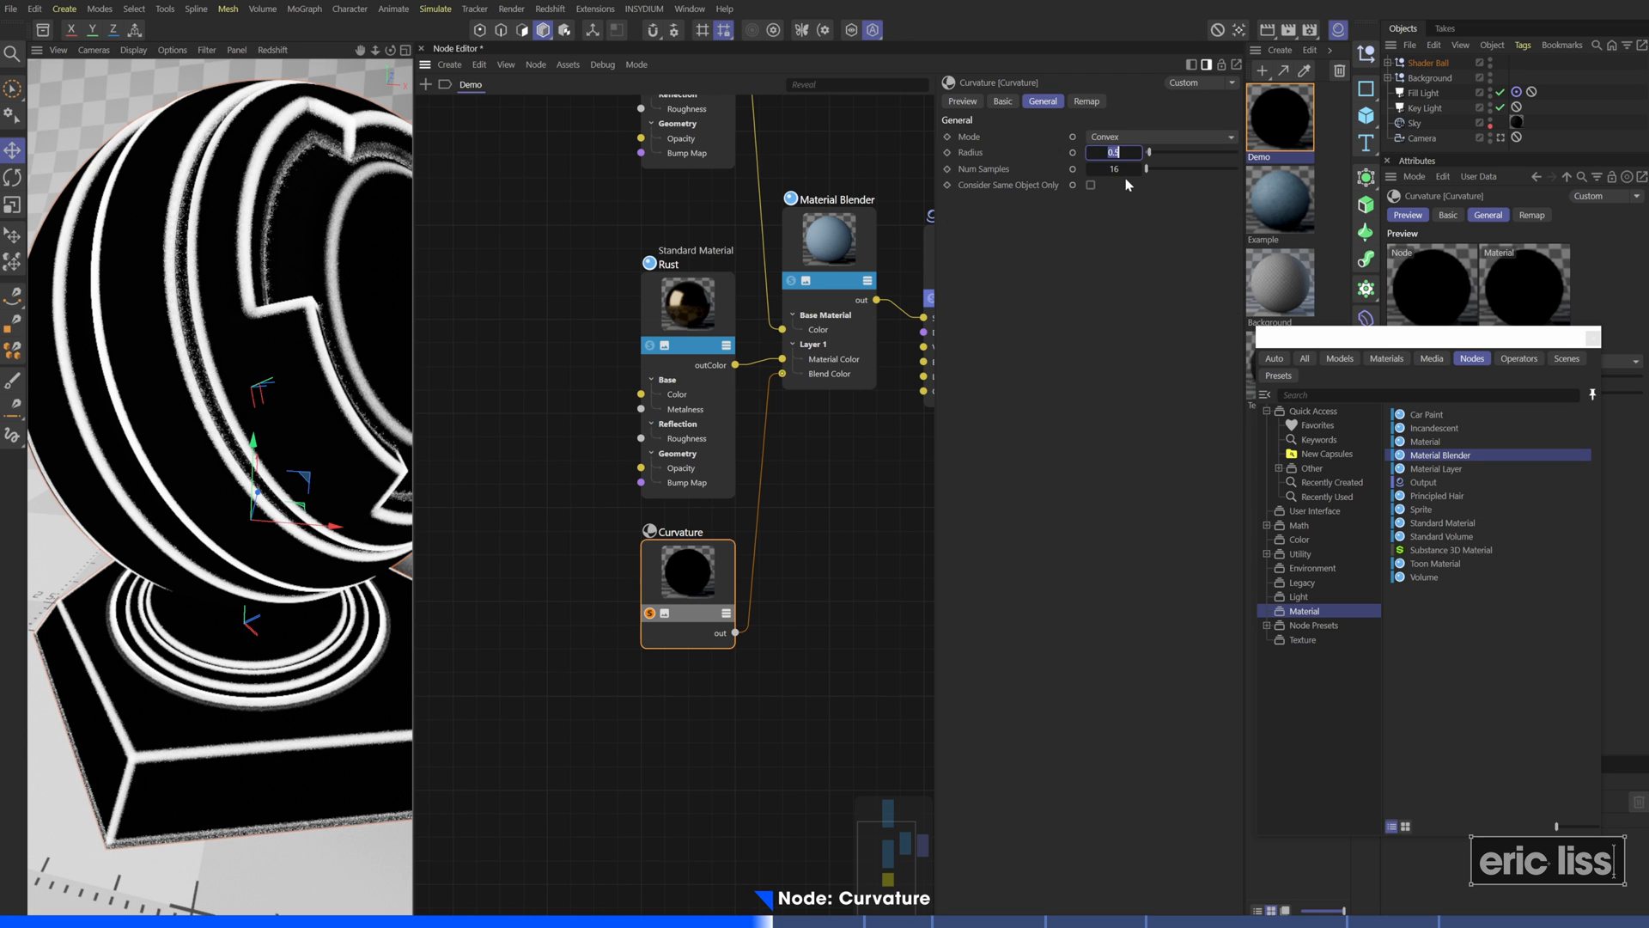
text(1)
key(Return)
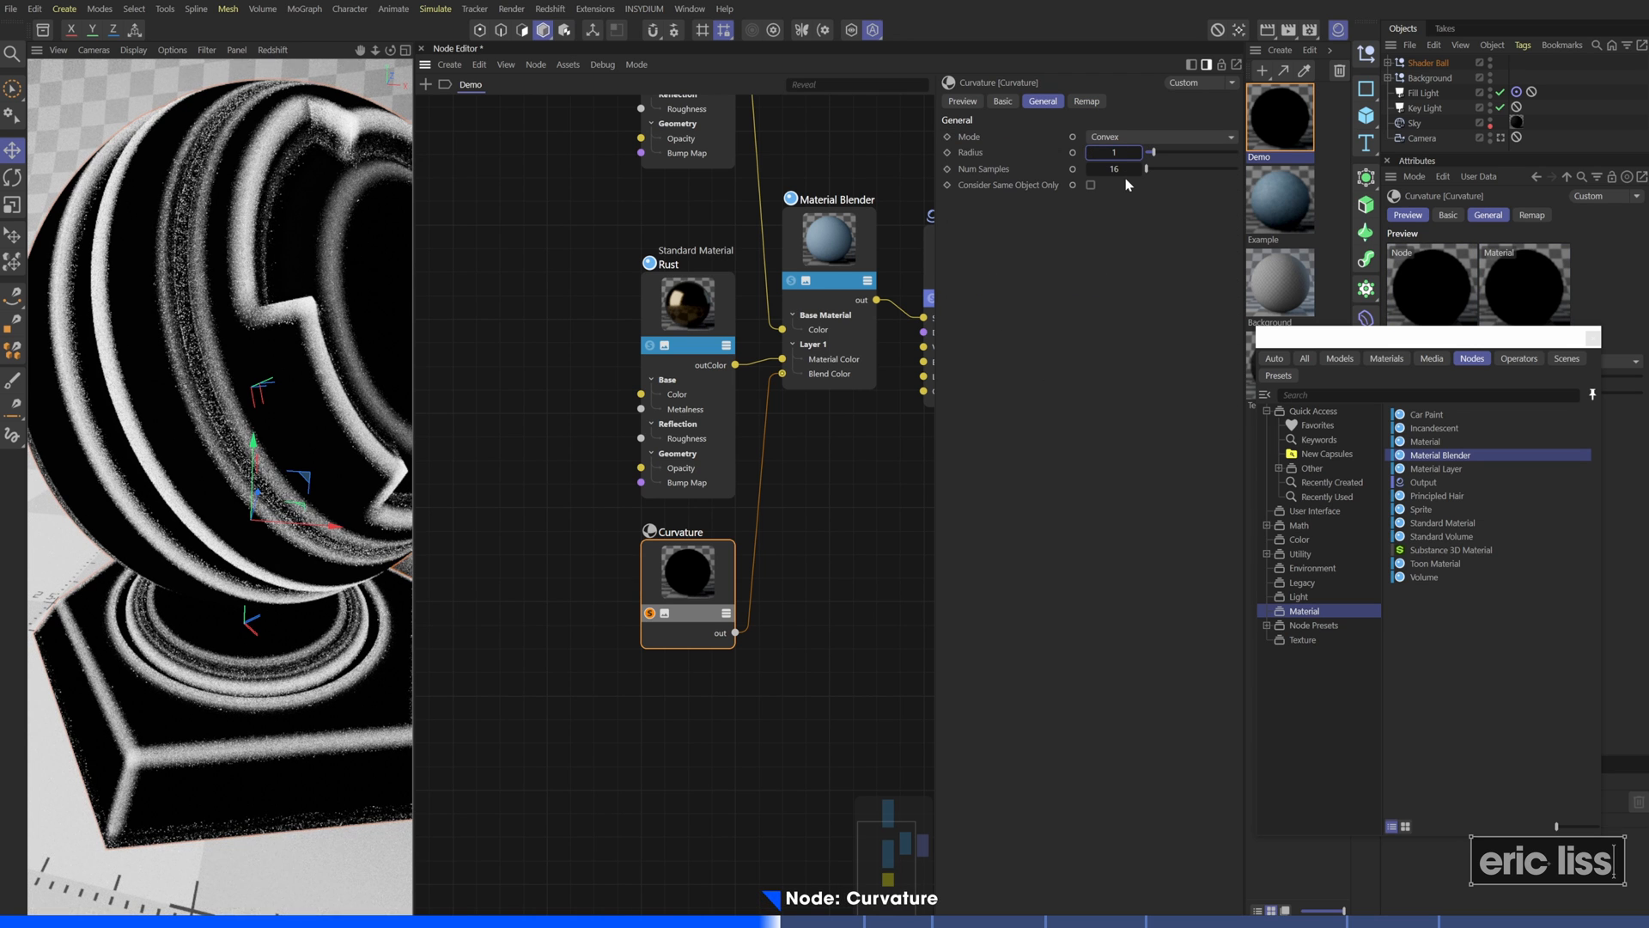
click(1112, 167)
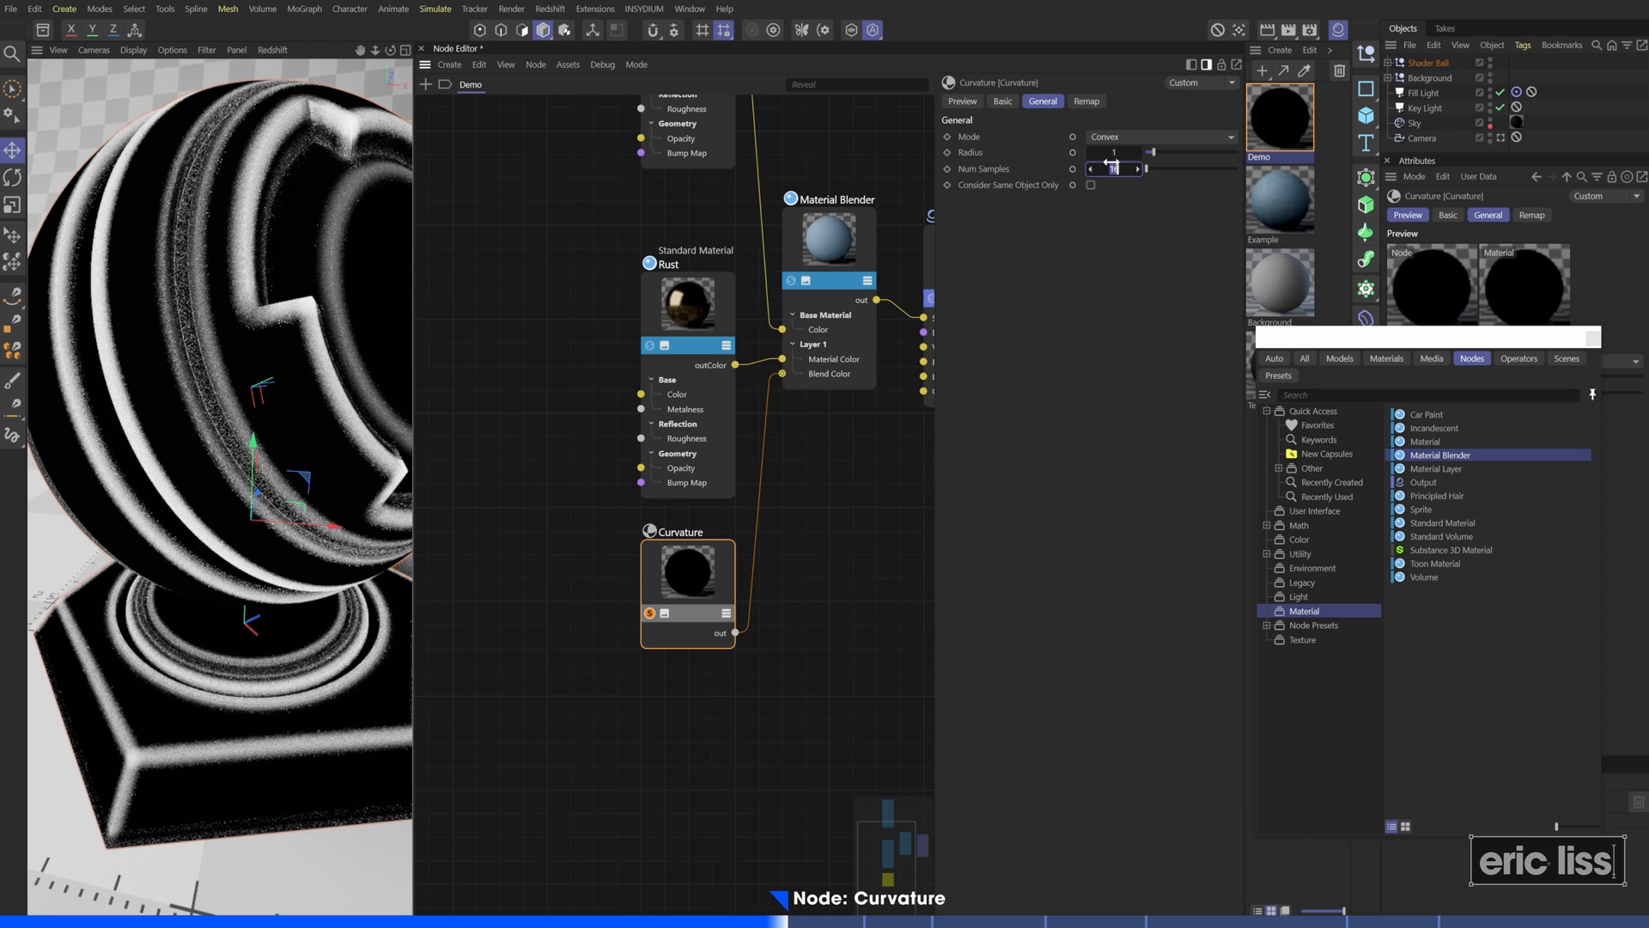
click(1113, 153)
text(0.25)
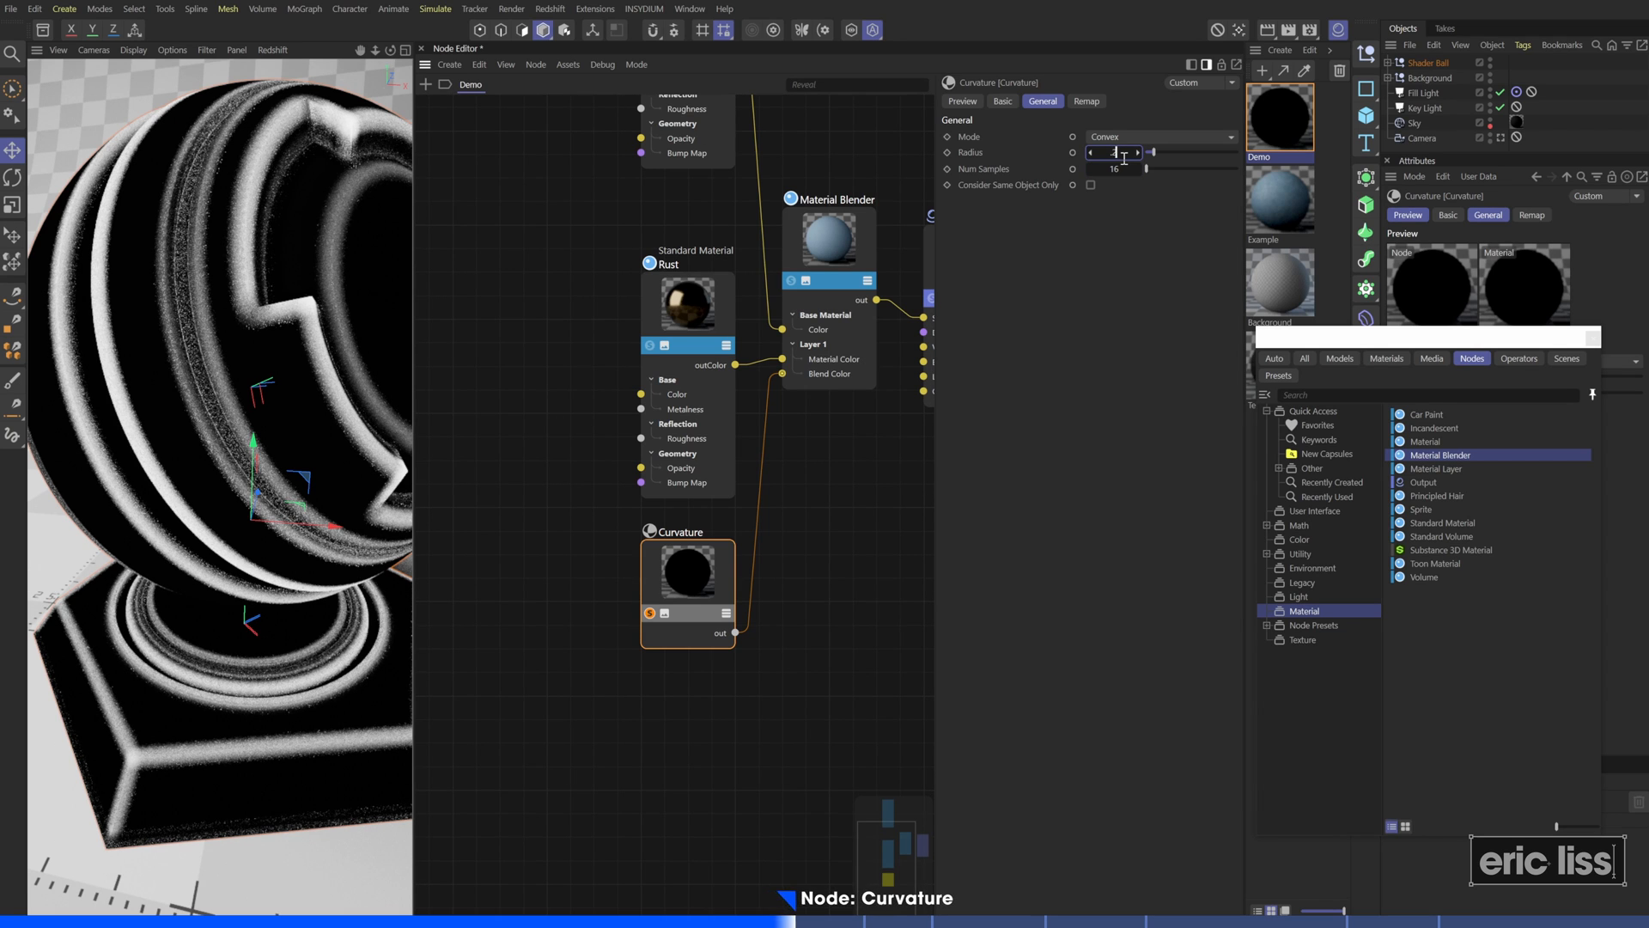
key(Return)
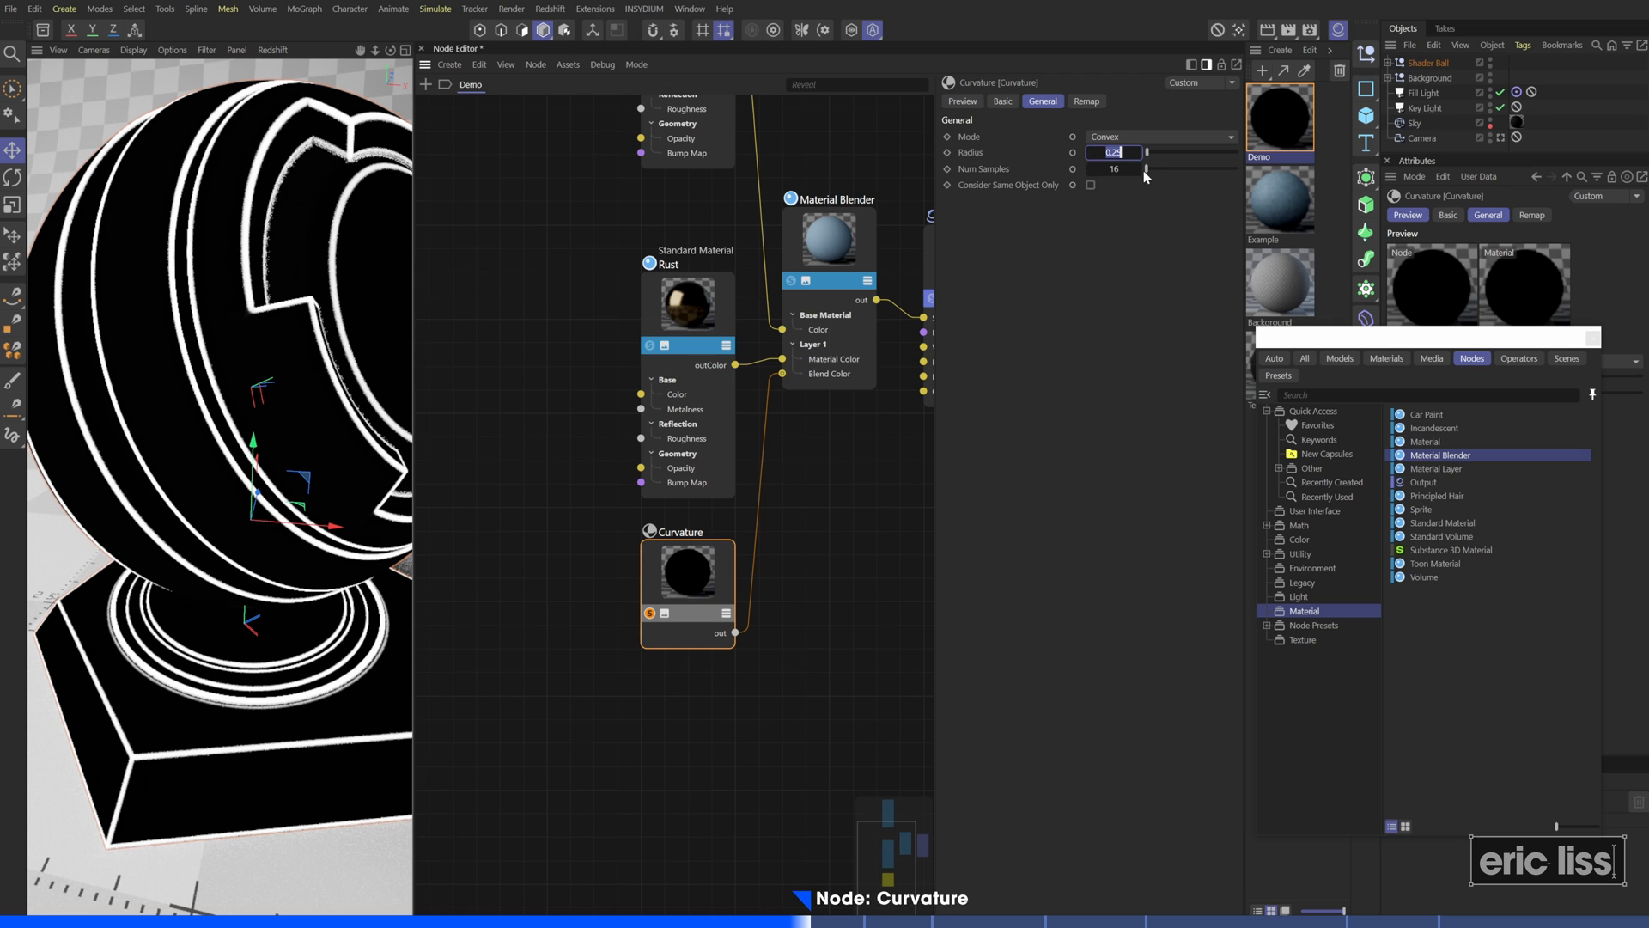
text(0.5)
key(Return)
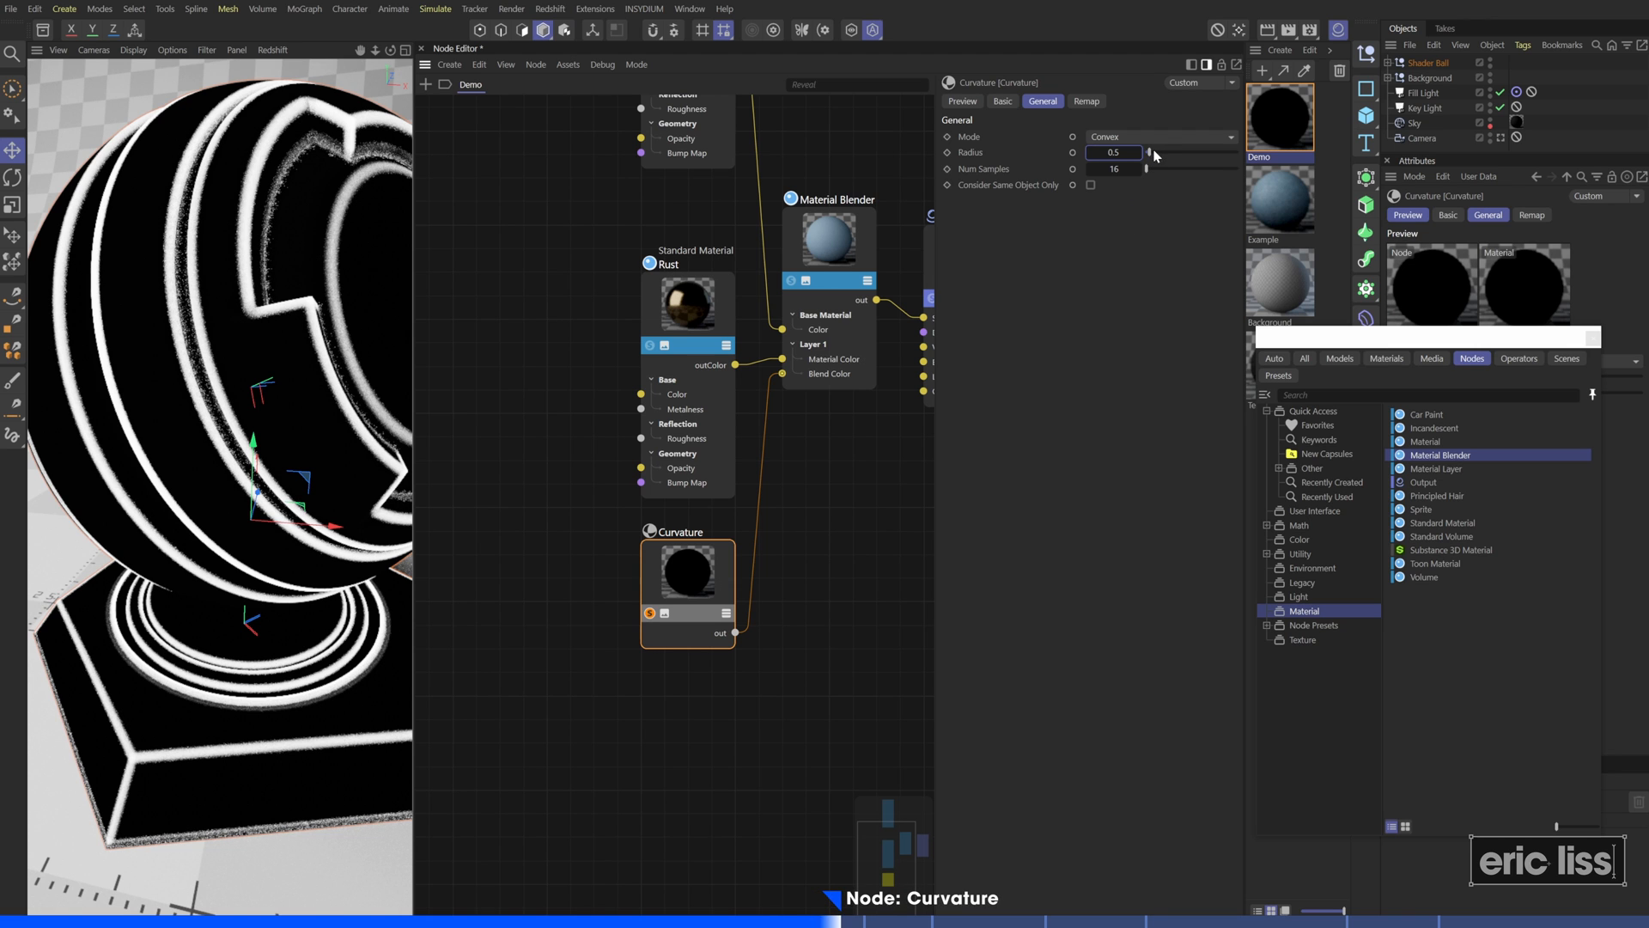
Try a larger Curvature radius of about 0.77 and reset it to 0.5
drag(1155, 155, 1154, 161)
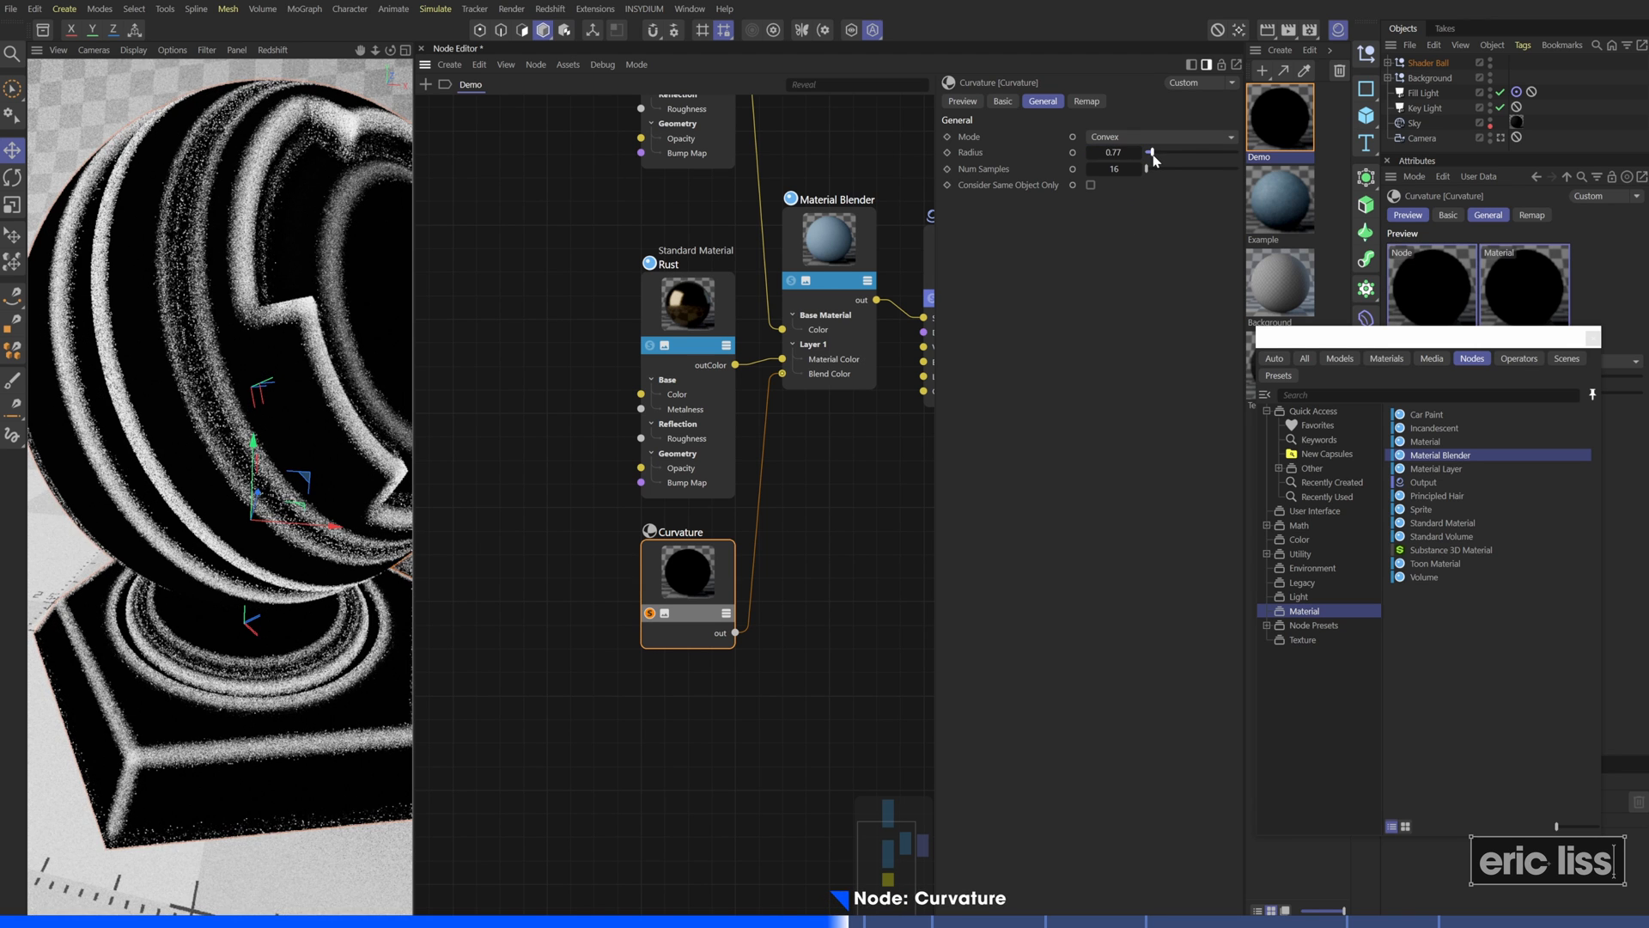
double_click(1114, 152)
text(.5)
key(Return)
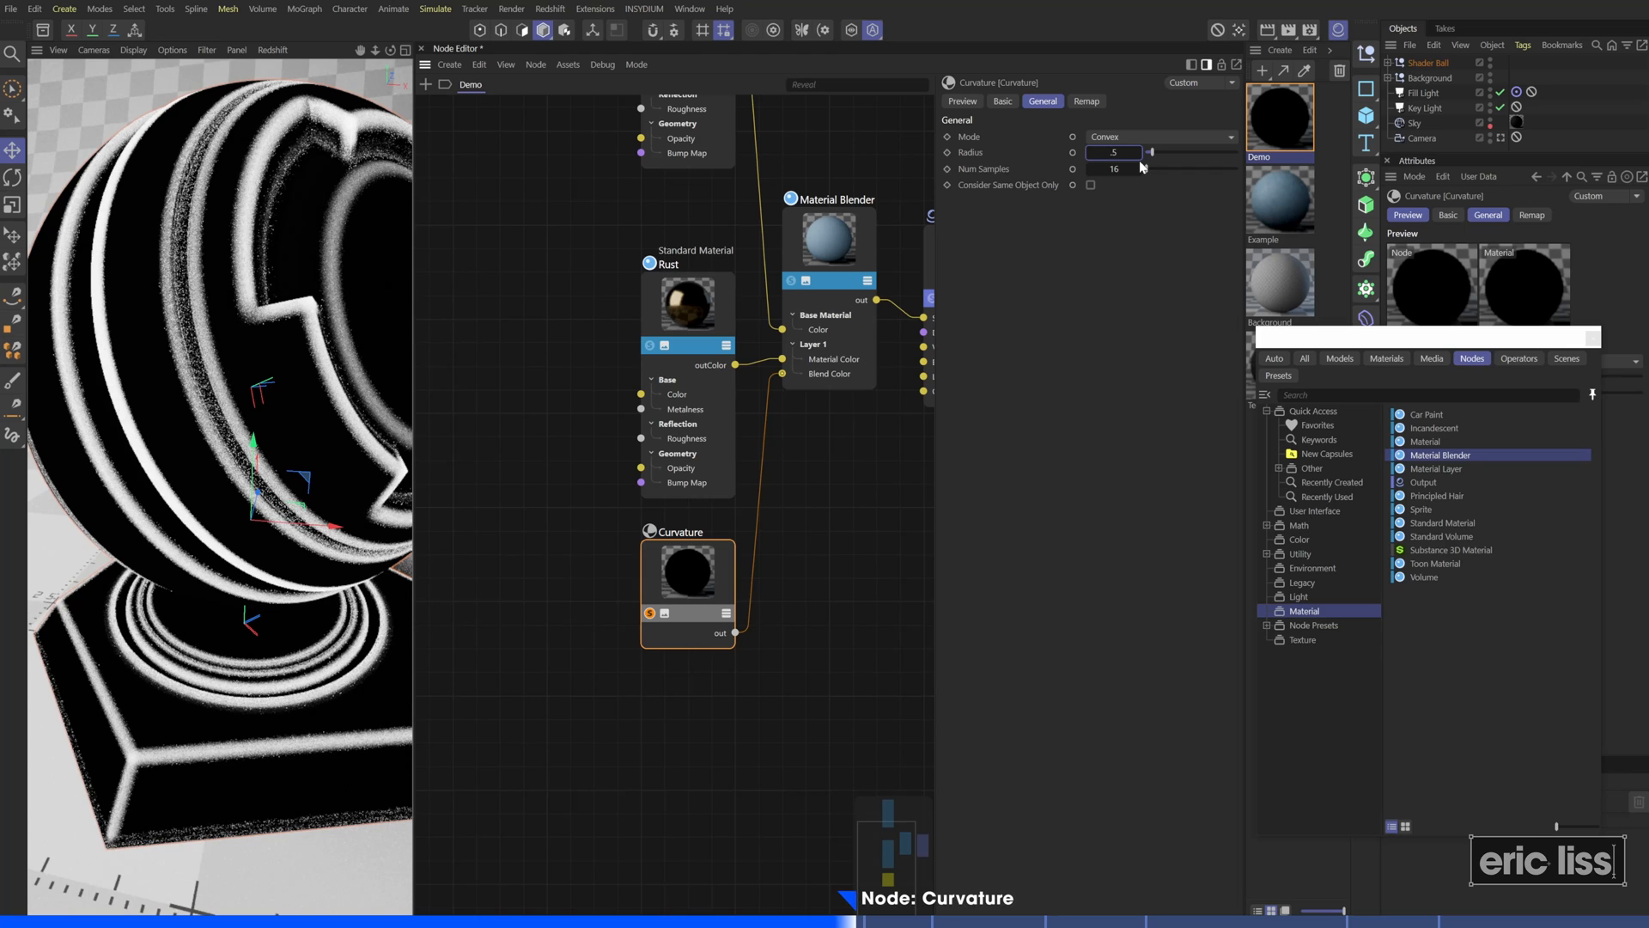
Find the Maxon Noise texture node, add it to the graph and place it beside Curvature with space between them
click(554, 662)
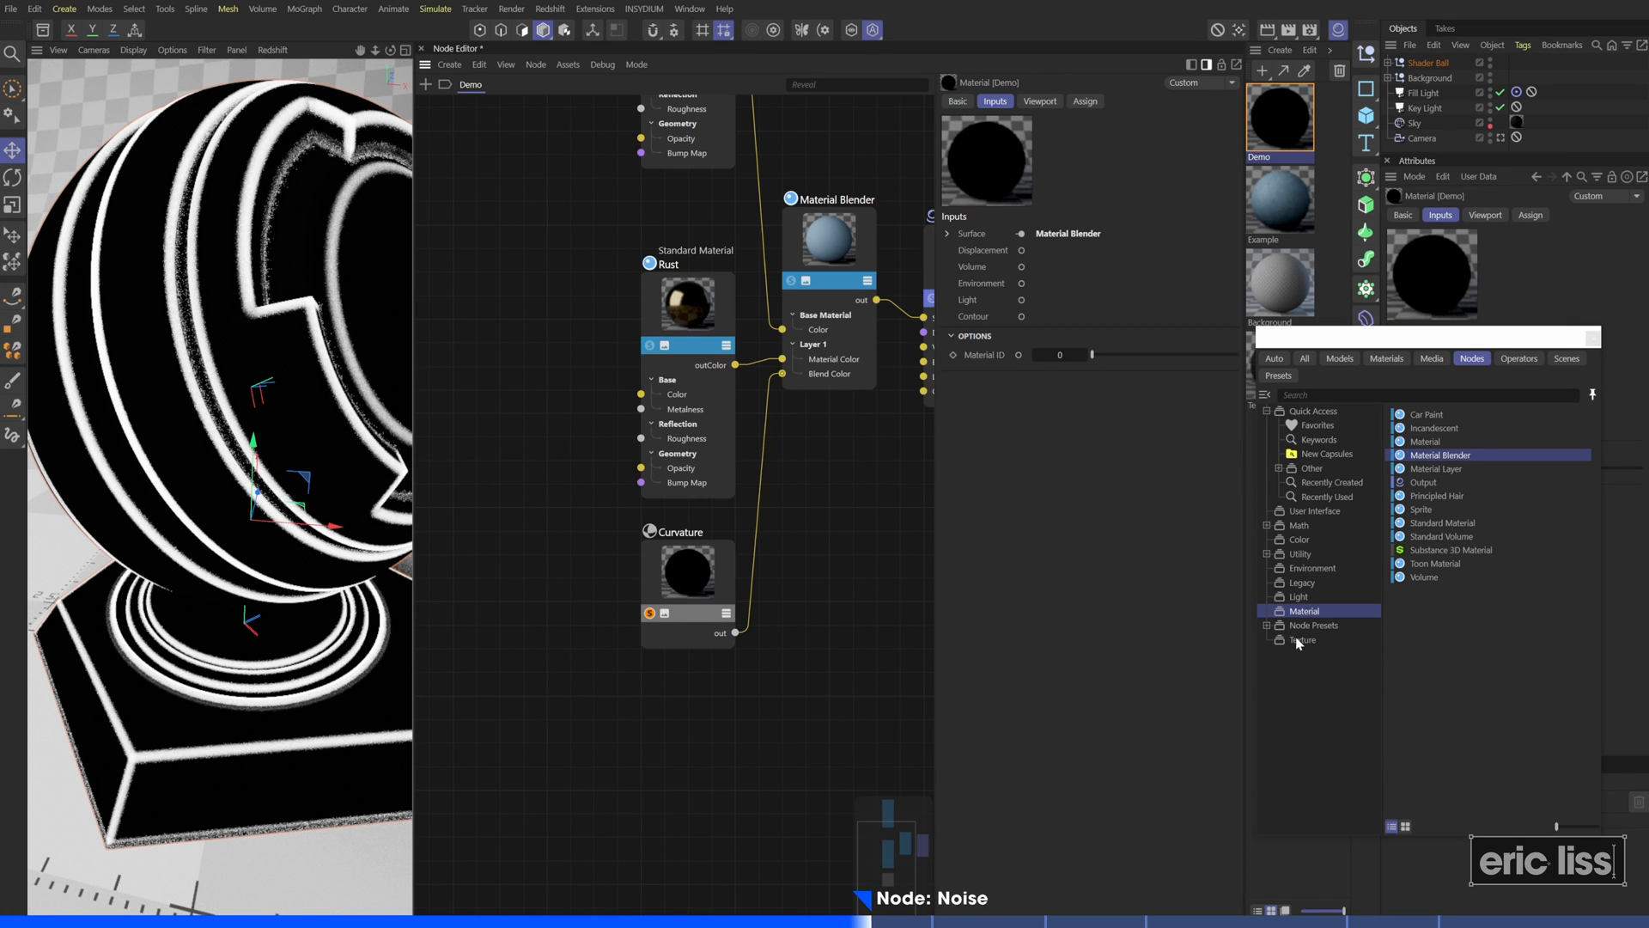
click(1426, 394)
text(noise)
drag(1307, 461, 547, 572)
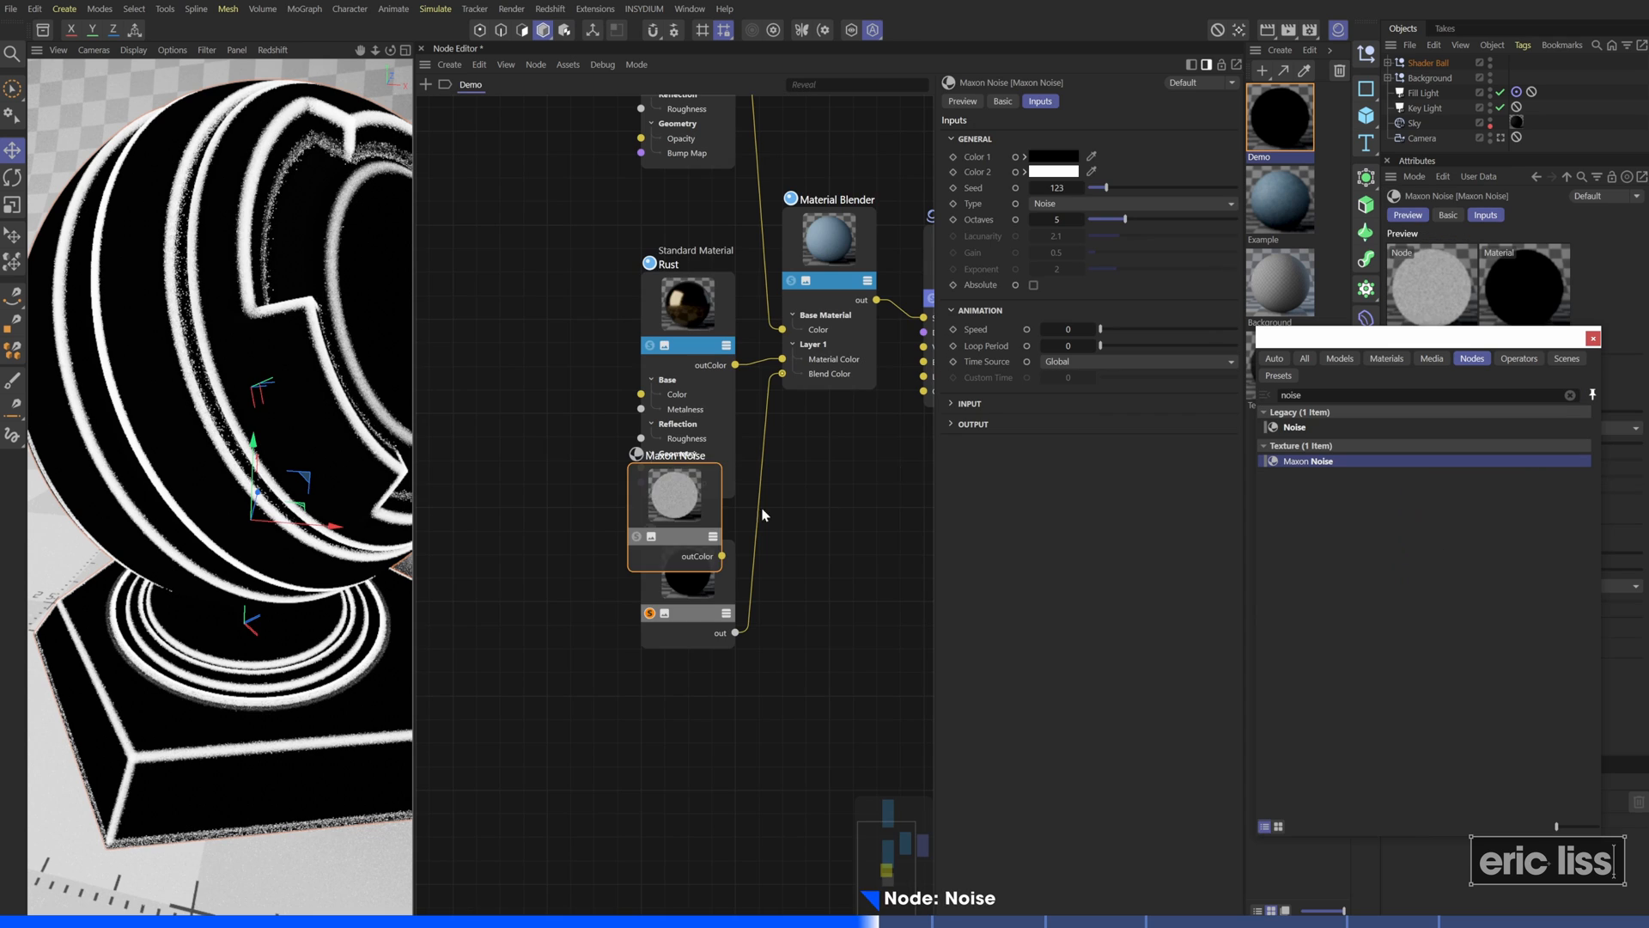
middle_drag(550, 602, 747, 550)
drag(763, 565, 577, 565)
Expose the Curvature node's Radius port and connect the Maxon Noise outColor to it
click(842, 556)
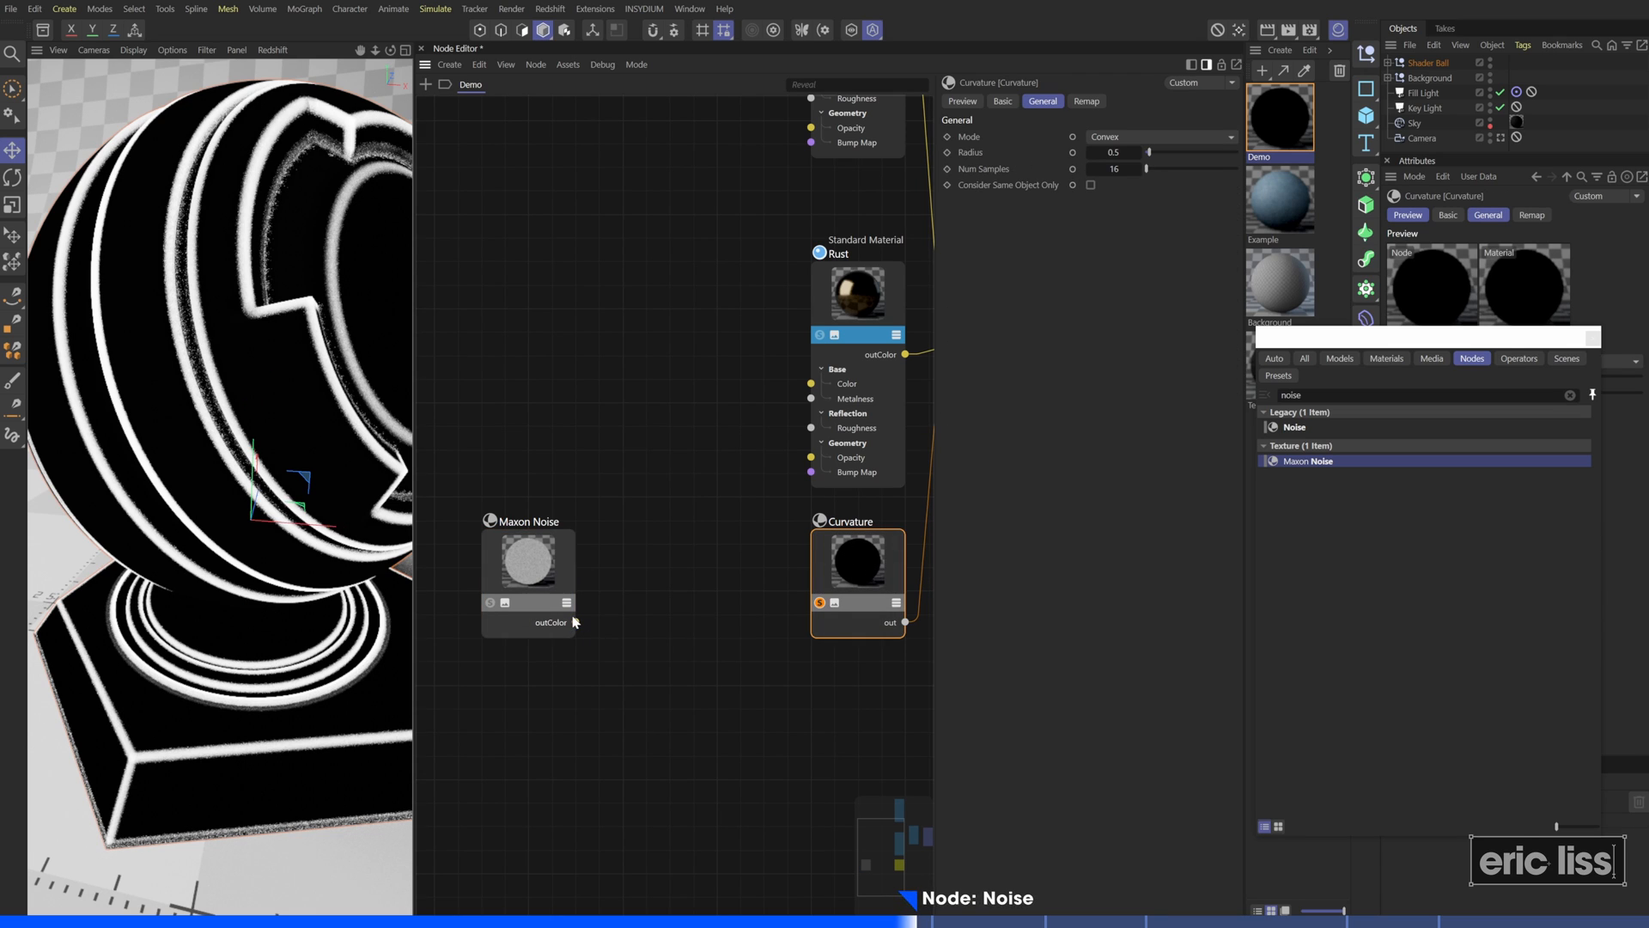
drag(575, 622, 861, 579)
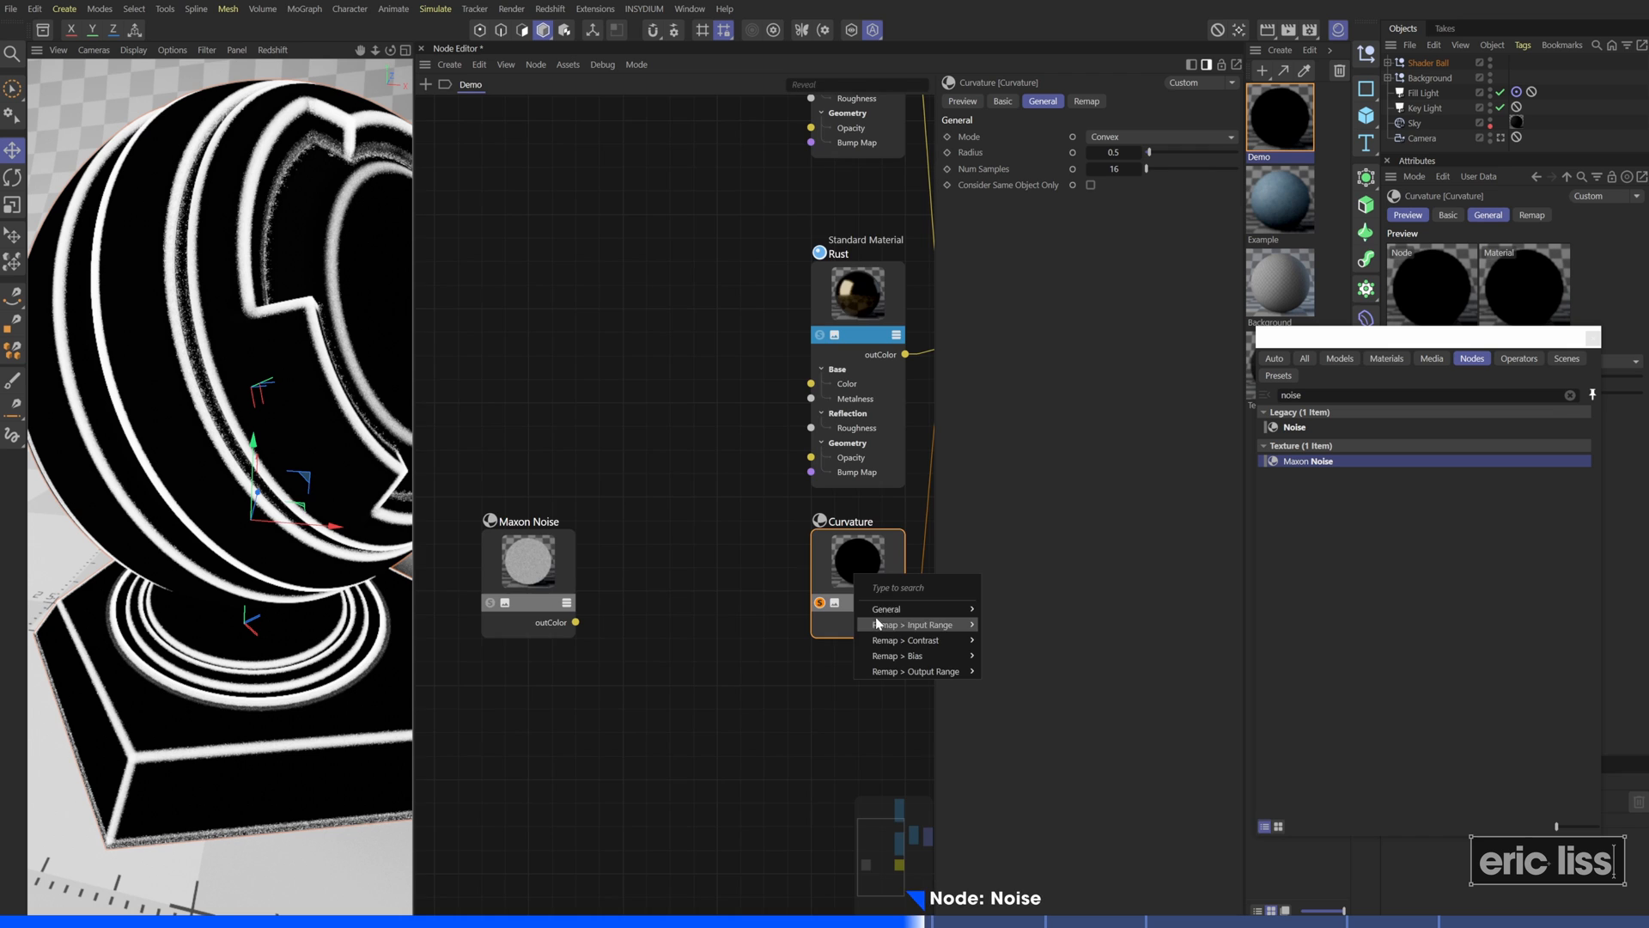
click(827, 587)
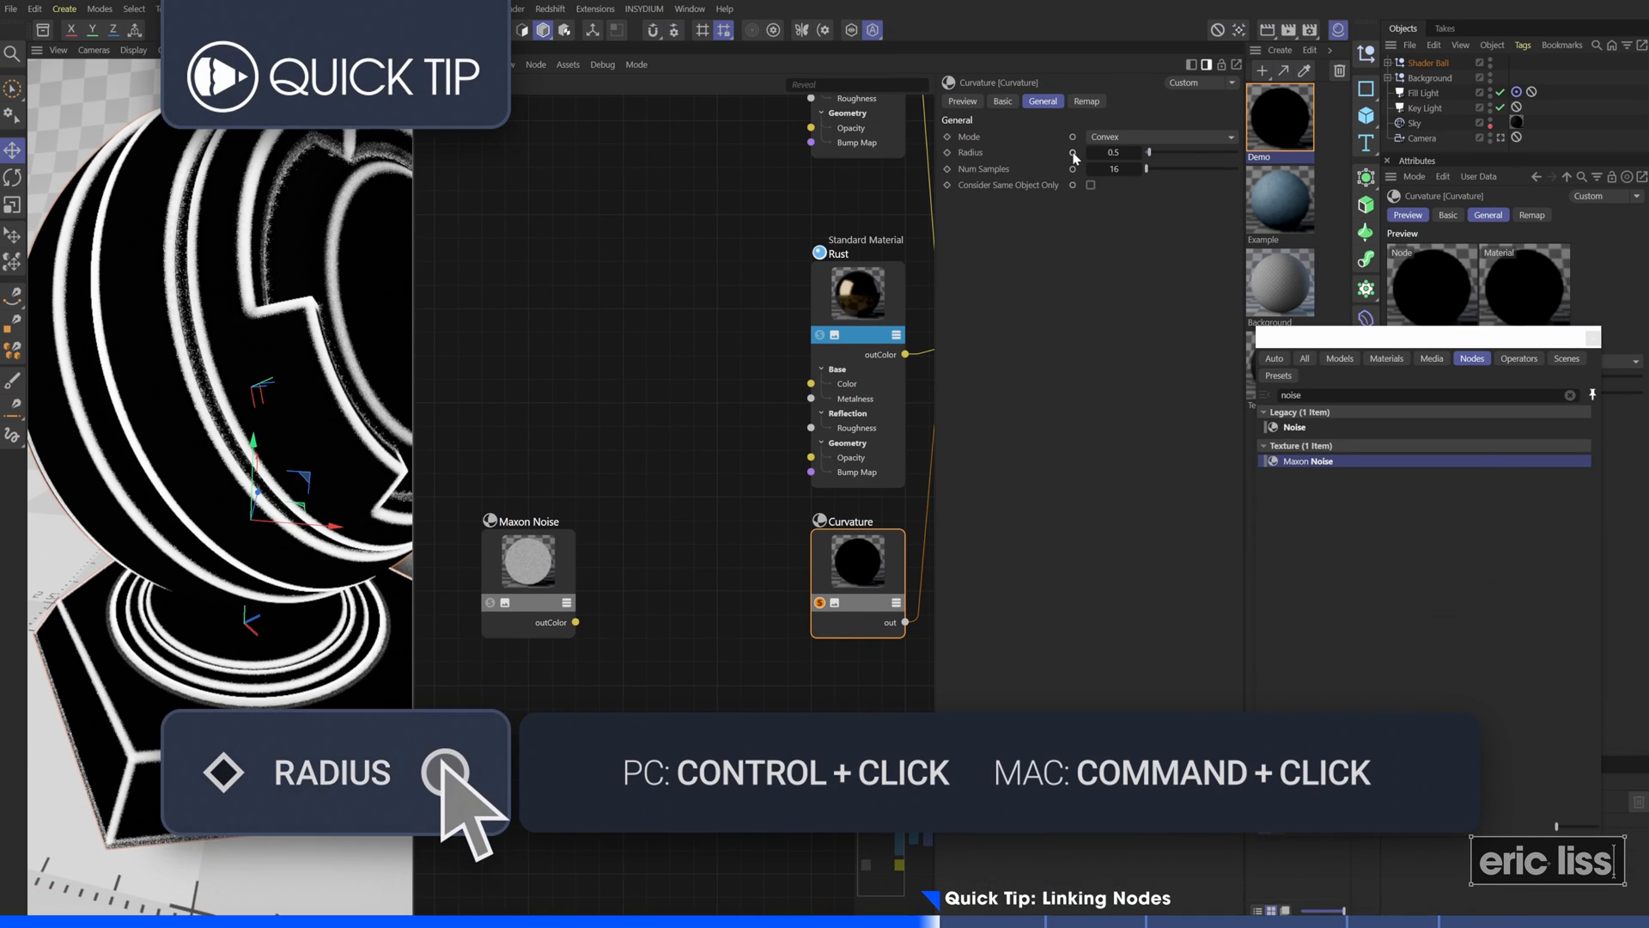
ctrl+click(1073, 152)
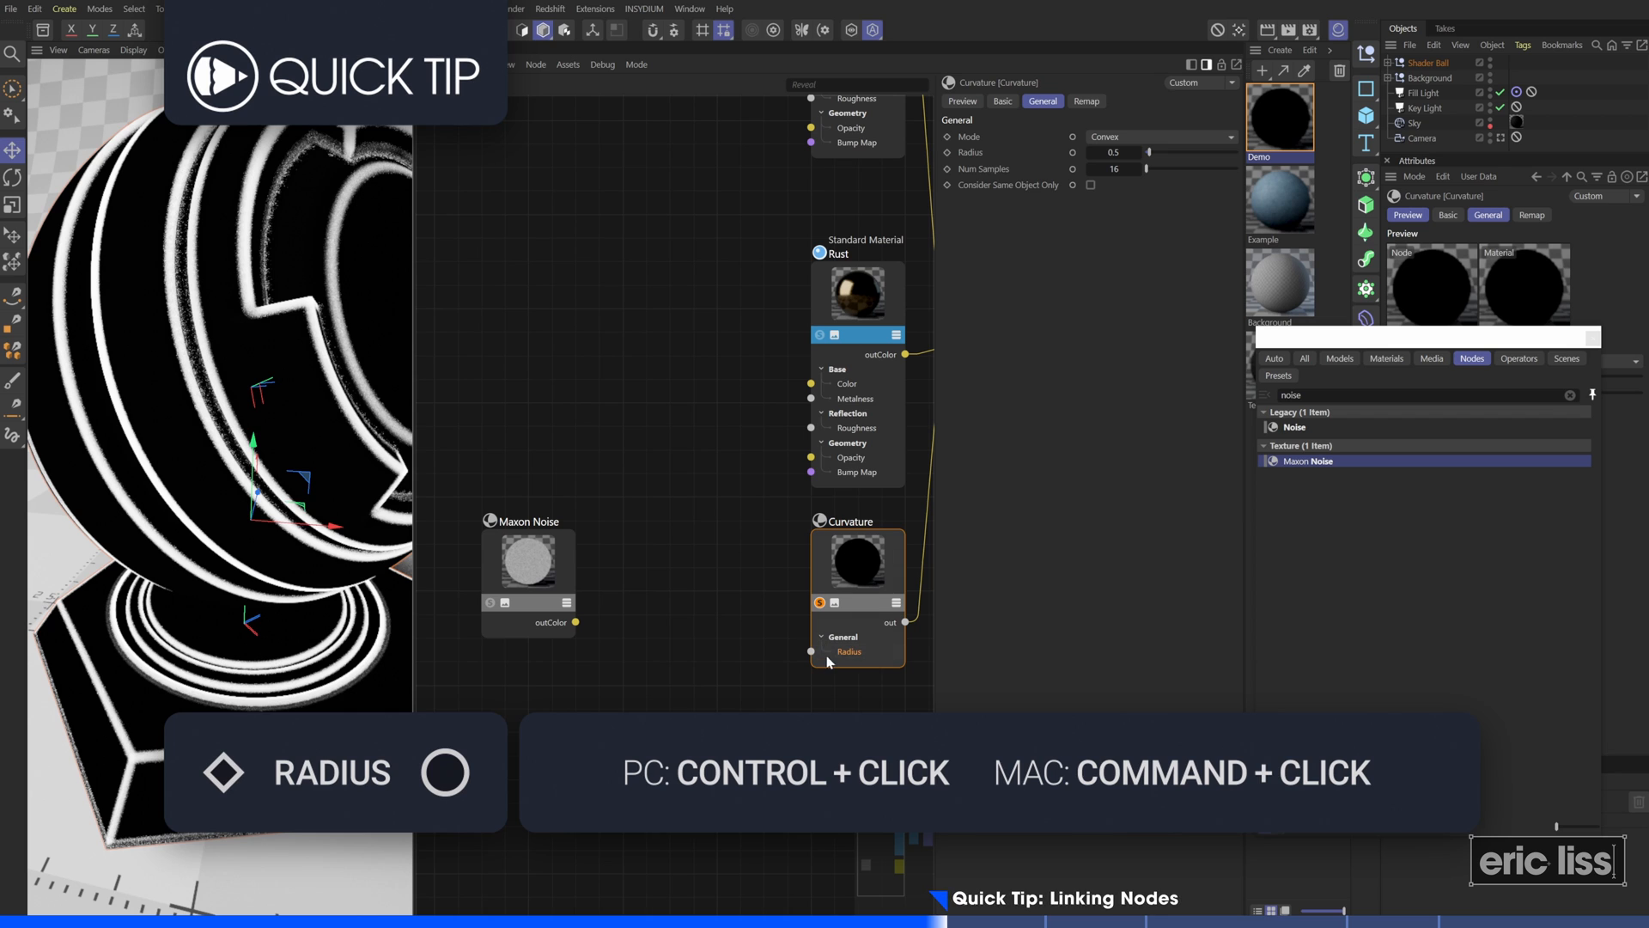
drag(811, 651, 576, 622)
click(541, 575)
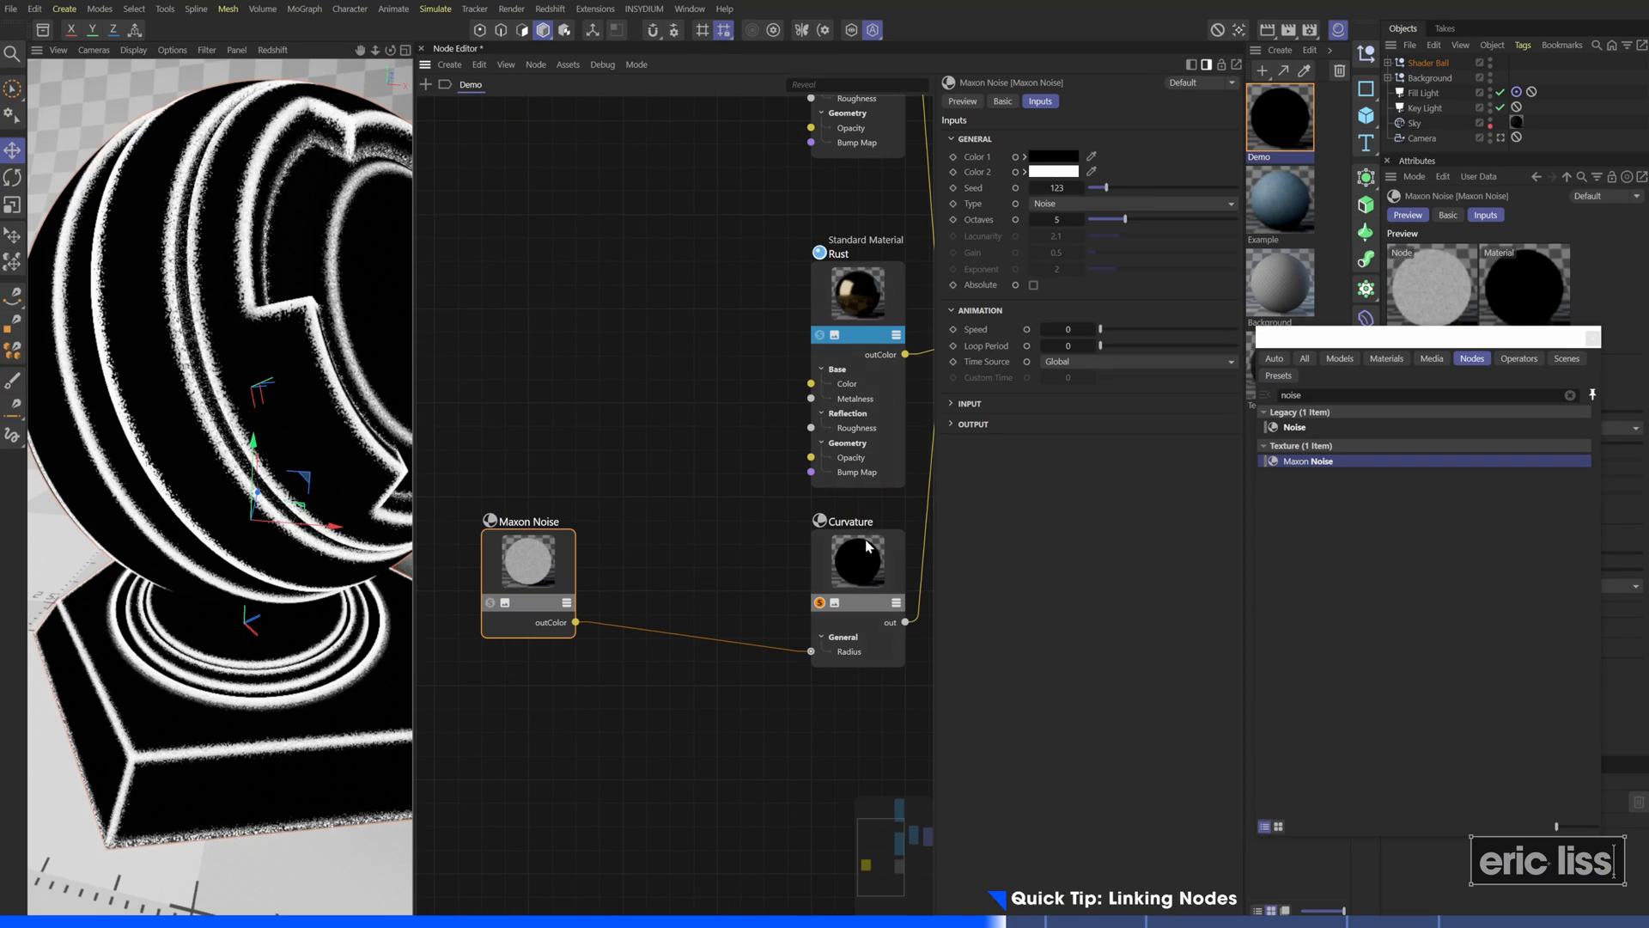
click(867, 547)
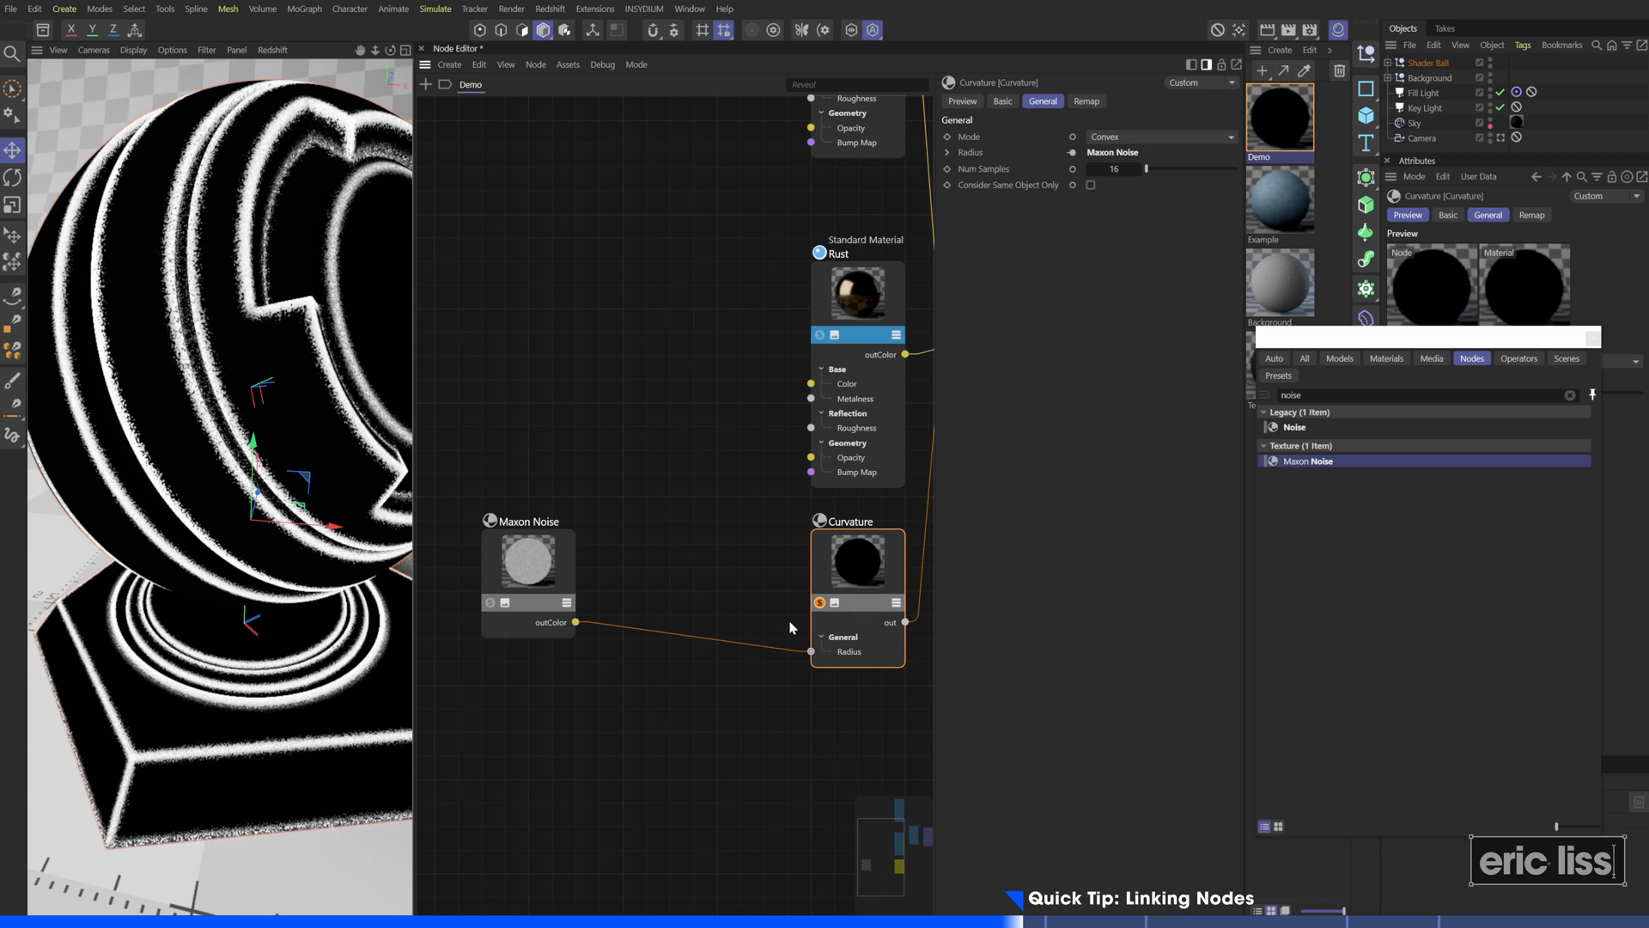
Add a float Change Range node on the connection between Maxon Noise and the Curvature Radius
click(692, 585)
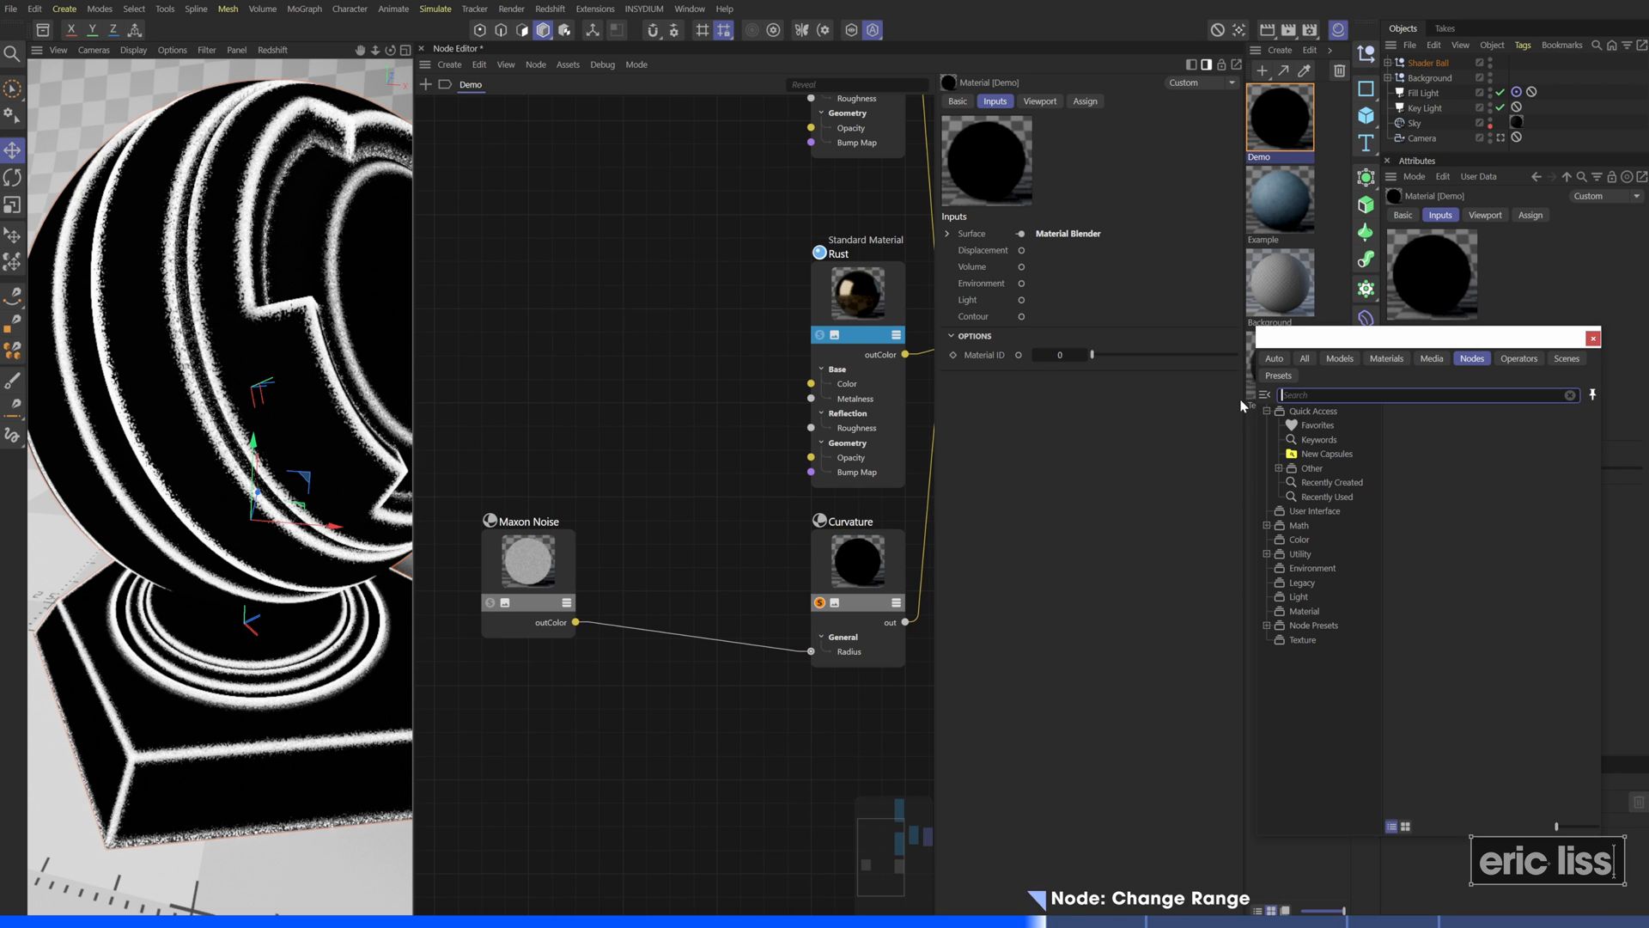
text(chang)
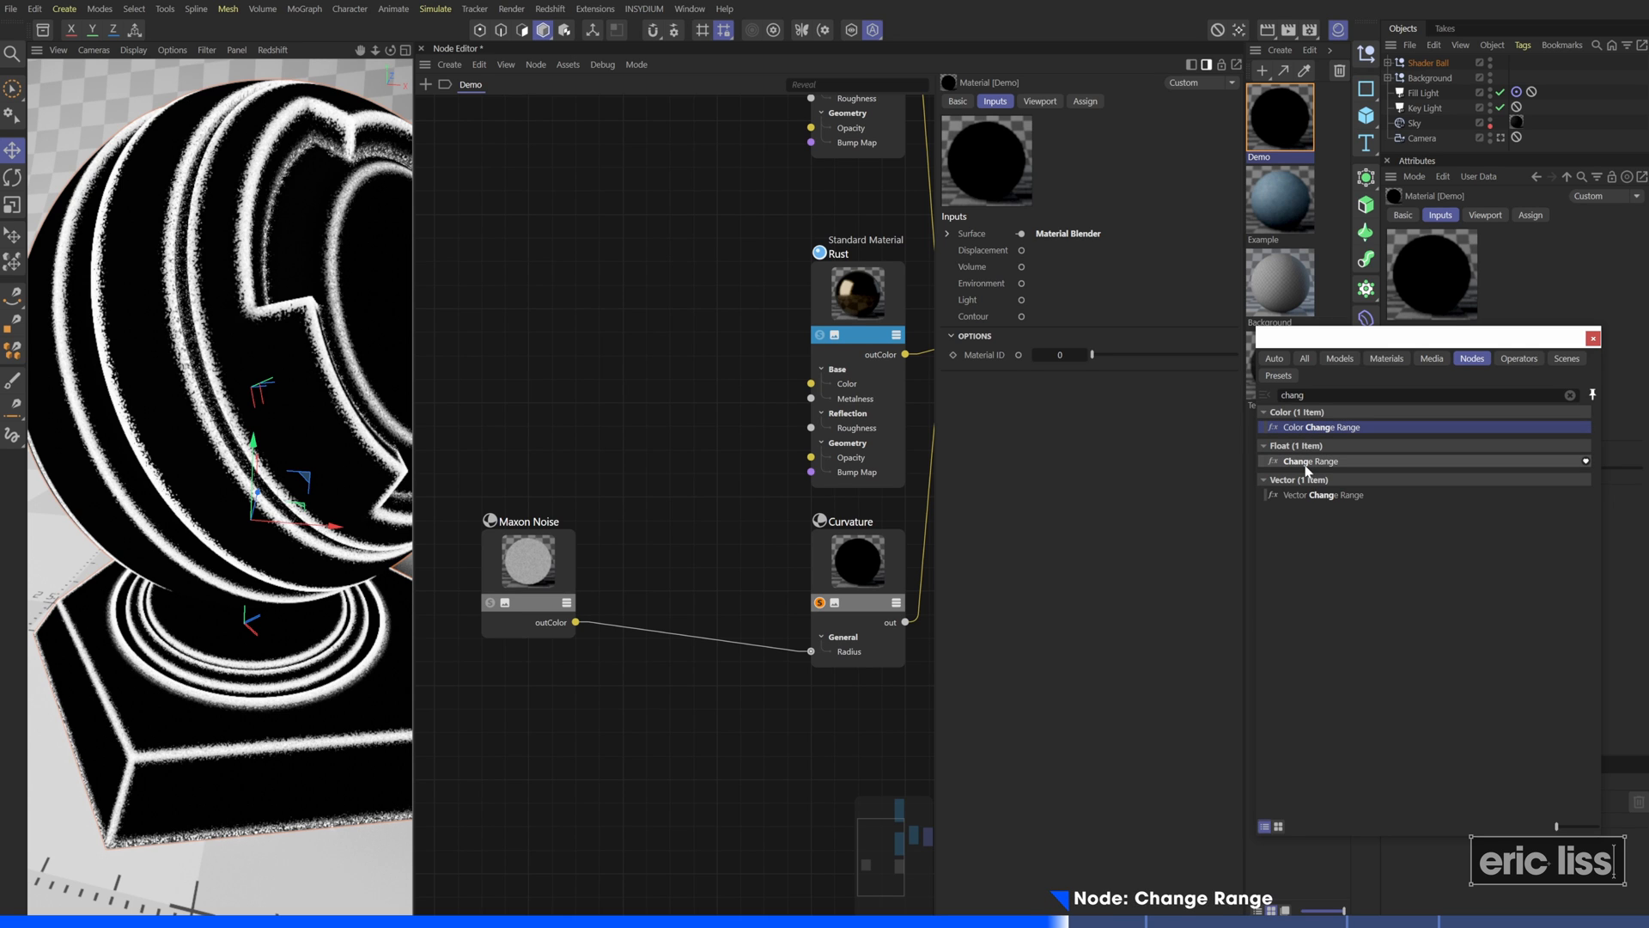
drag(1309, 464, 671, 595)
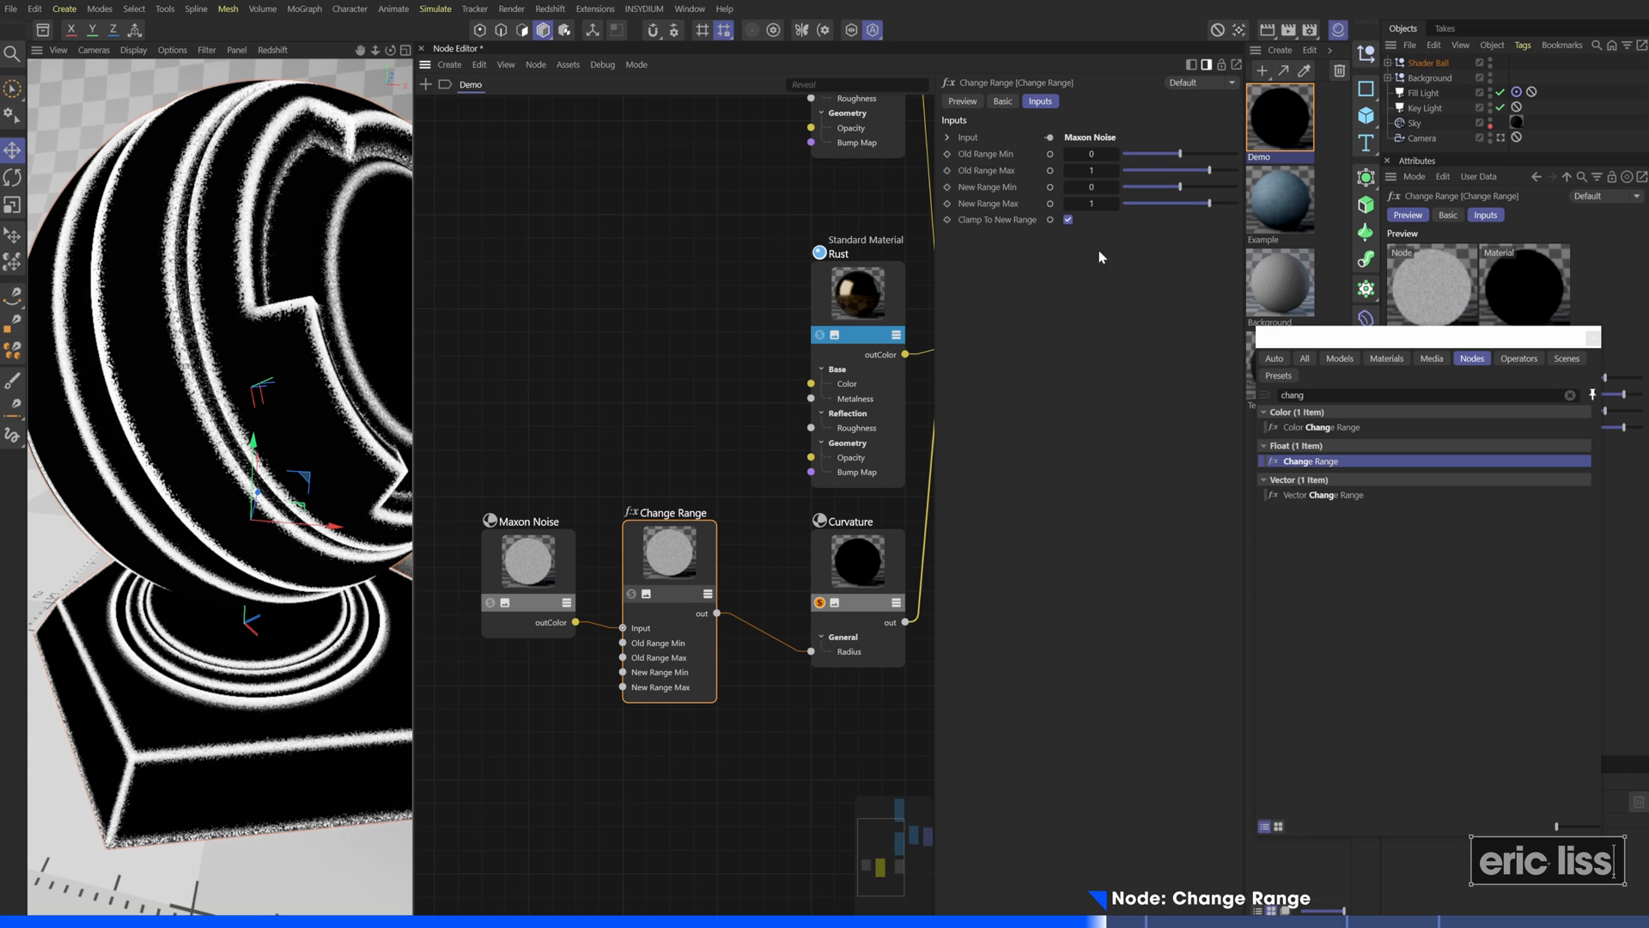
Set the Change Range node's New Range Max to 0.5
click(1090, 203)
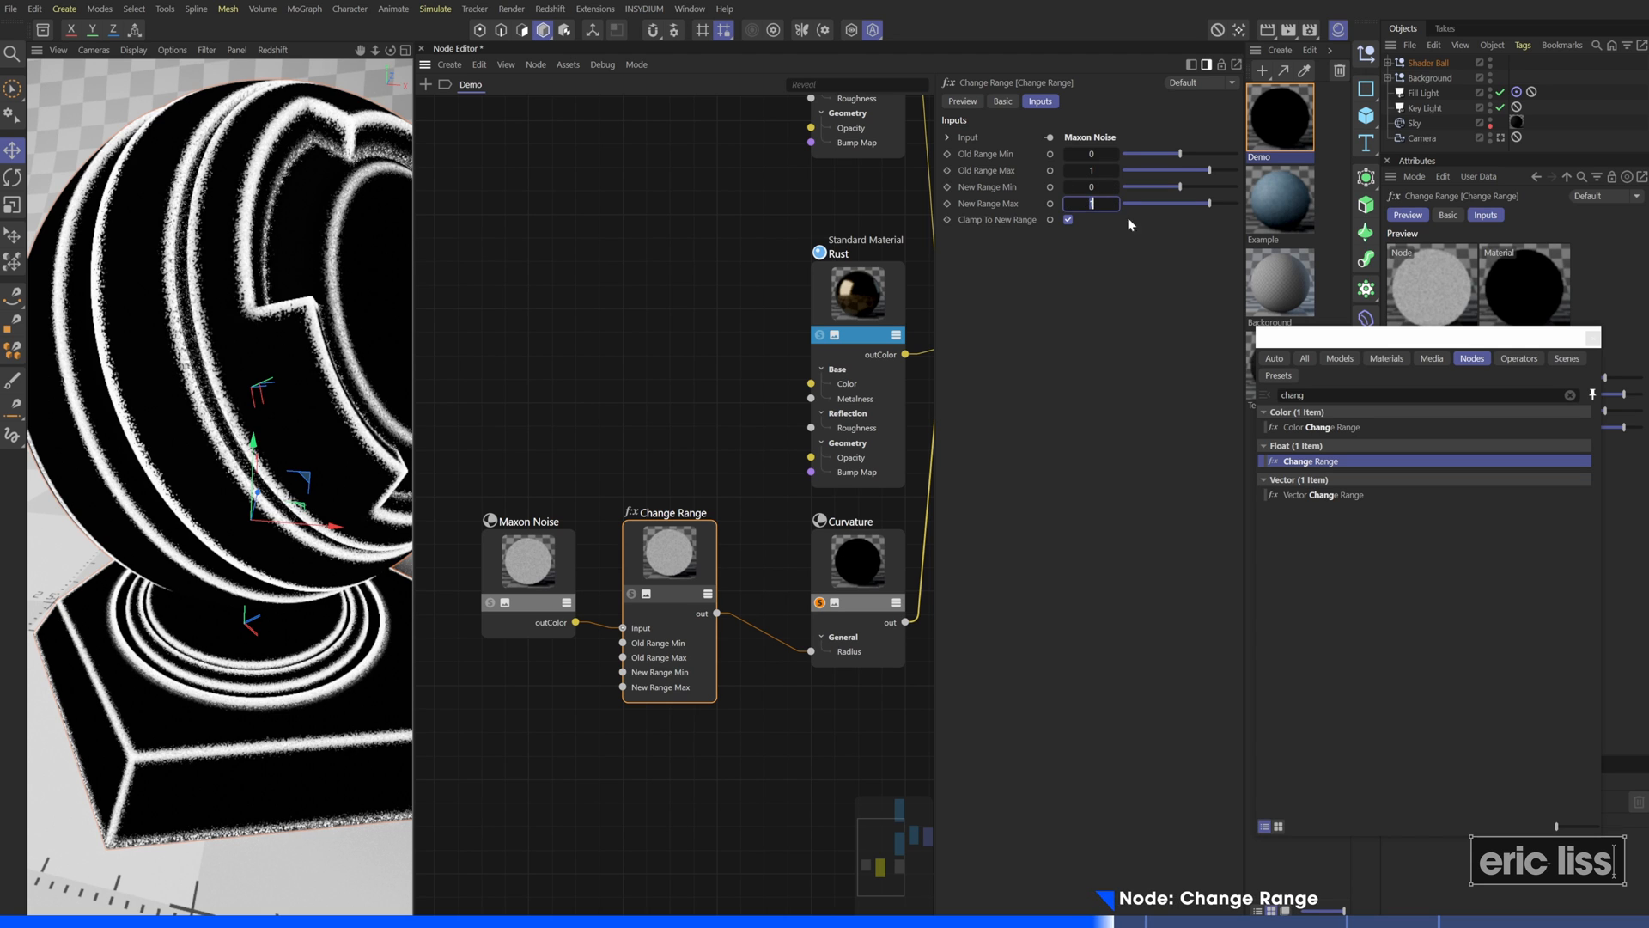
text(0.5)
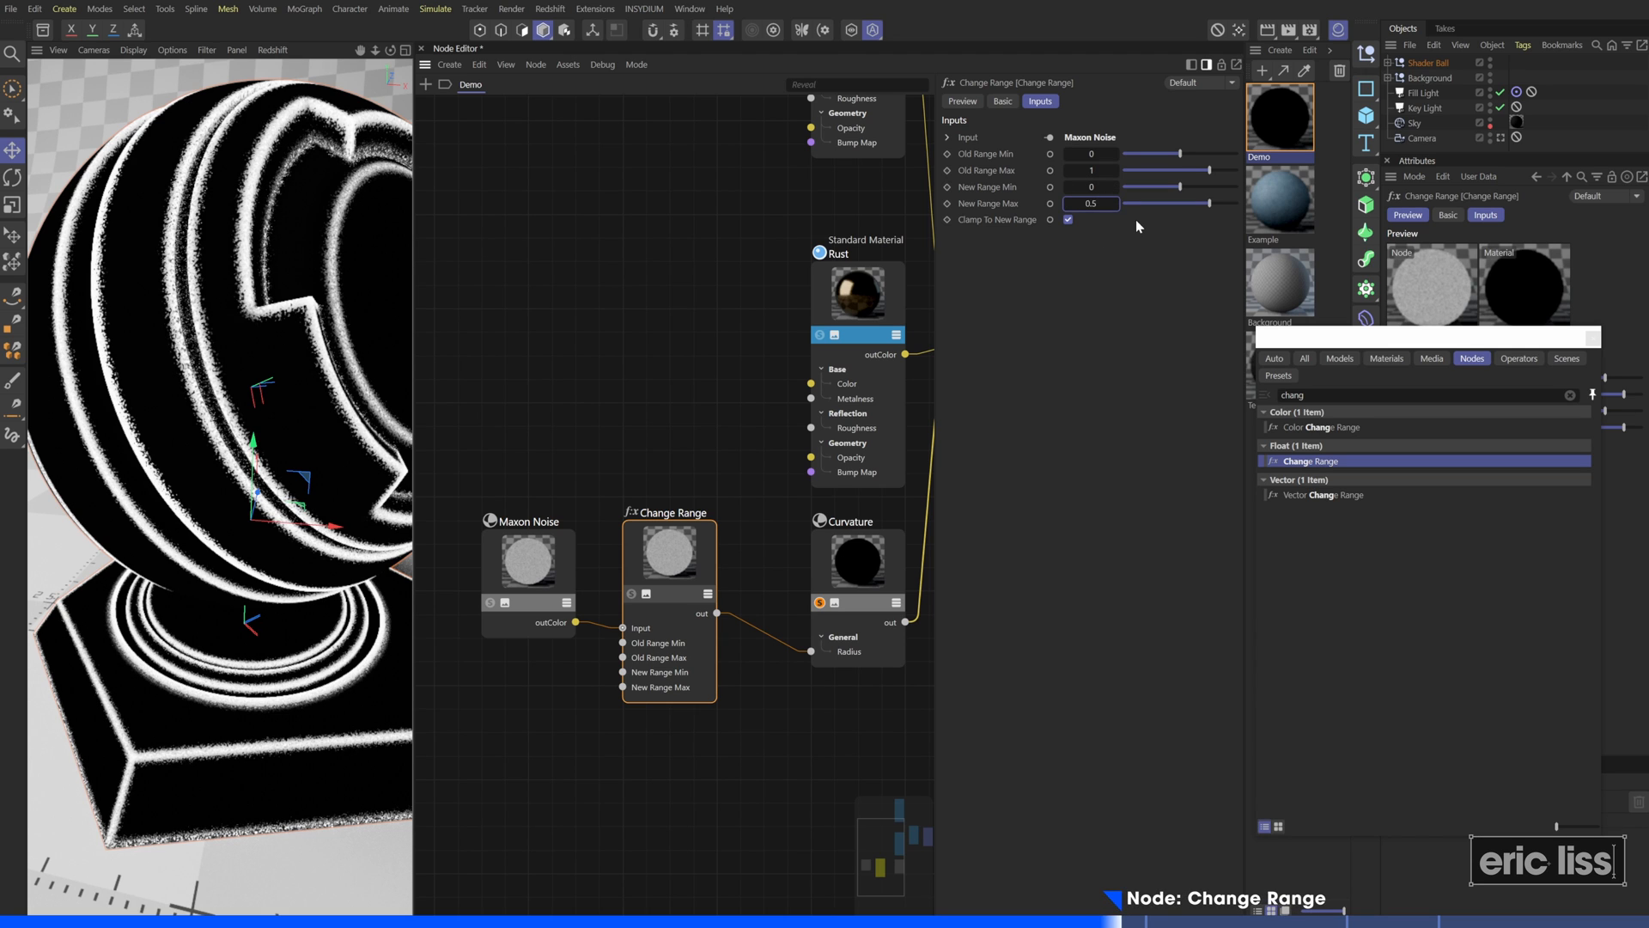
key(Return)
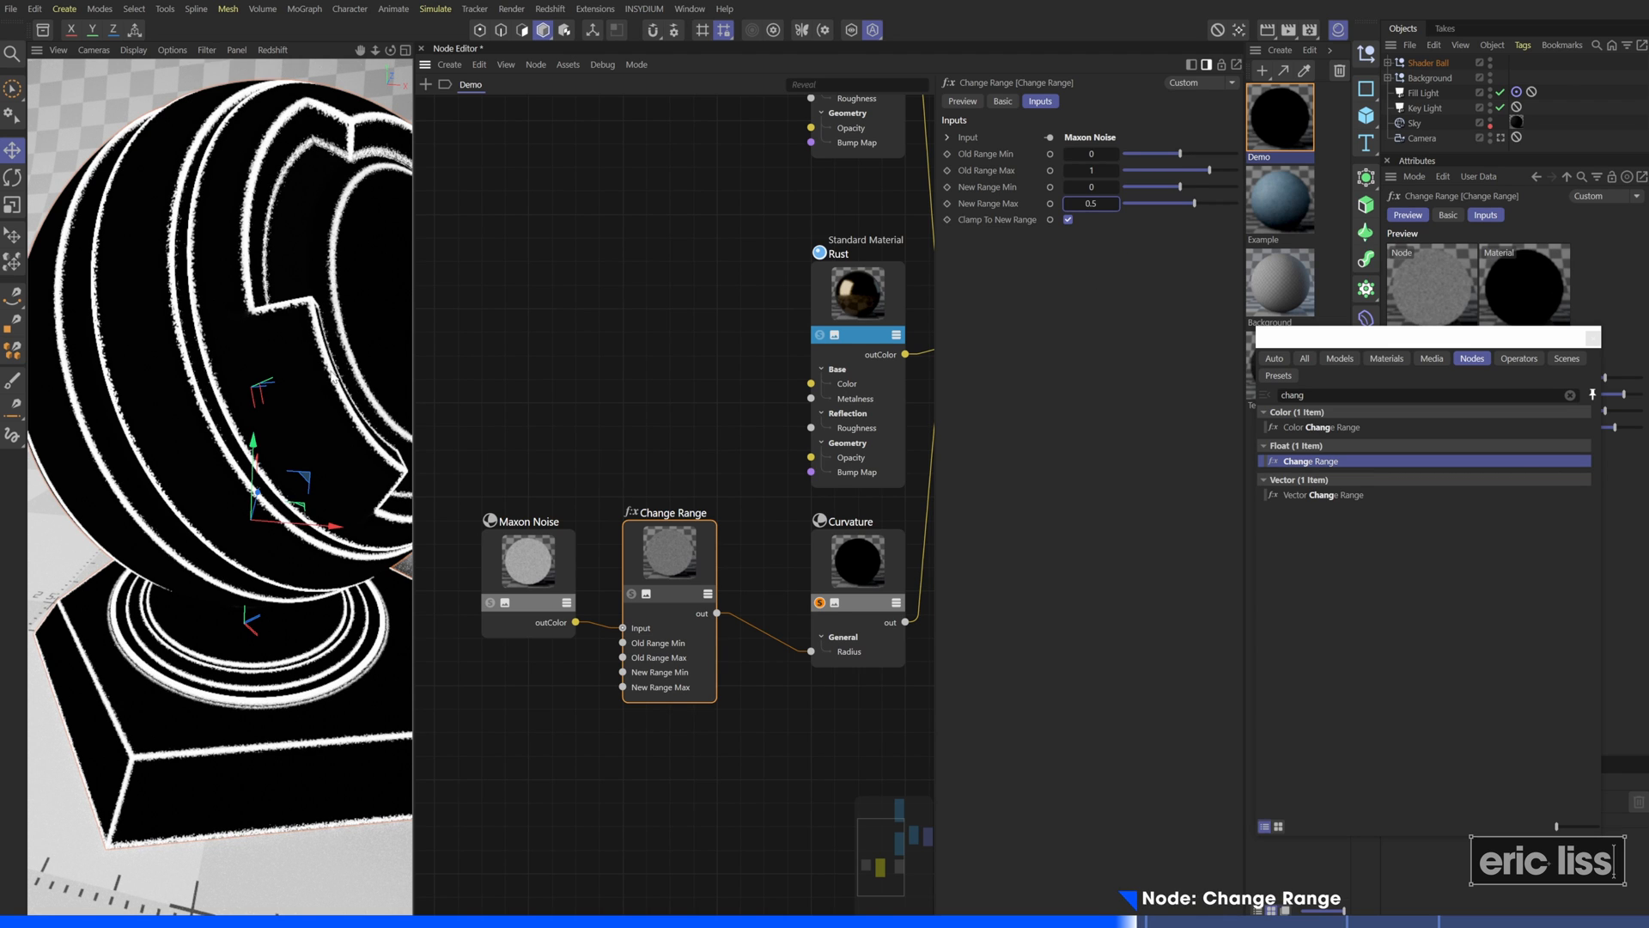
click(690, 451)
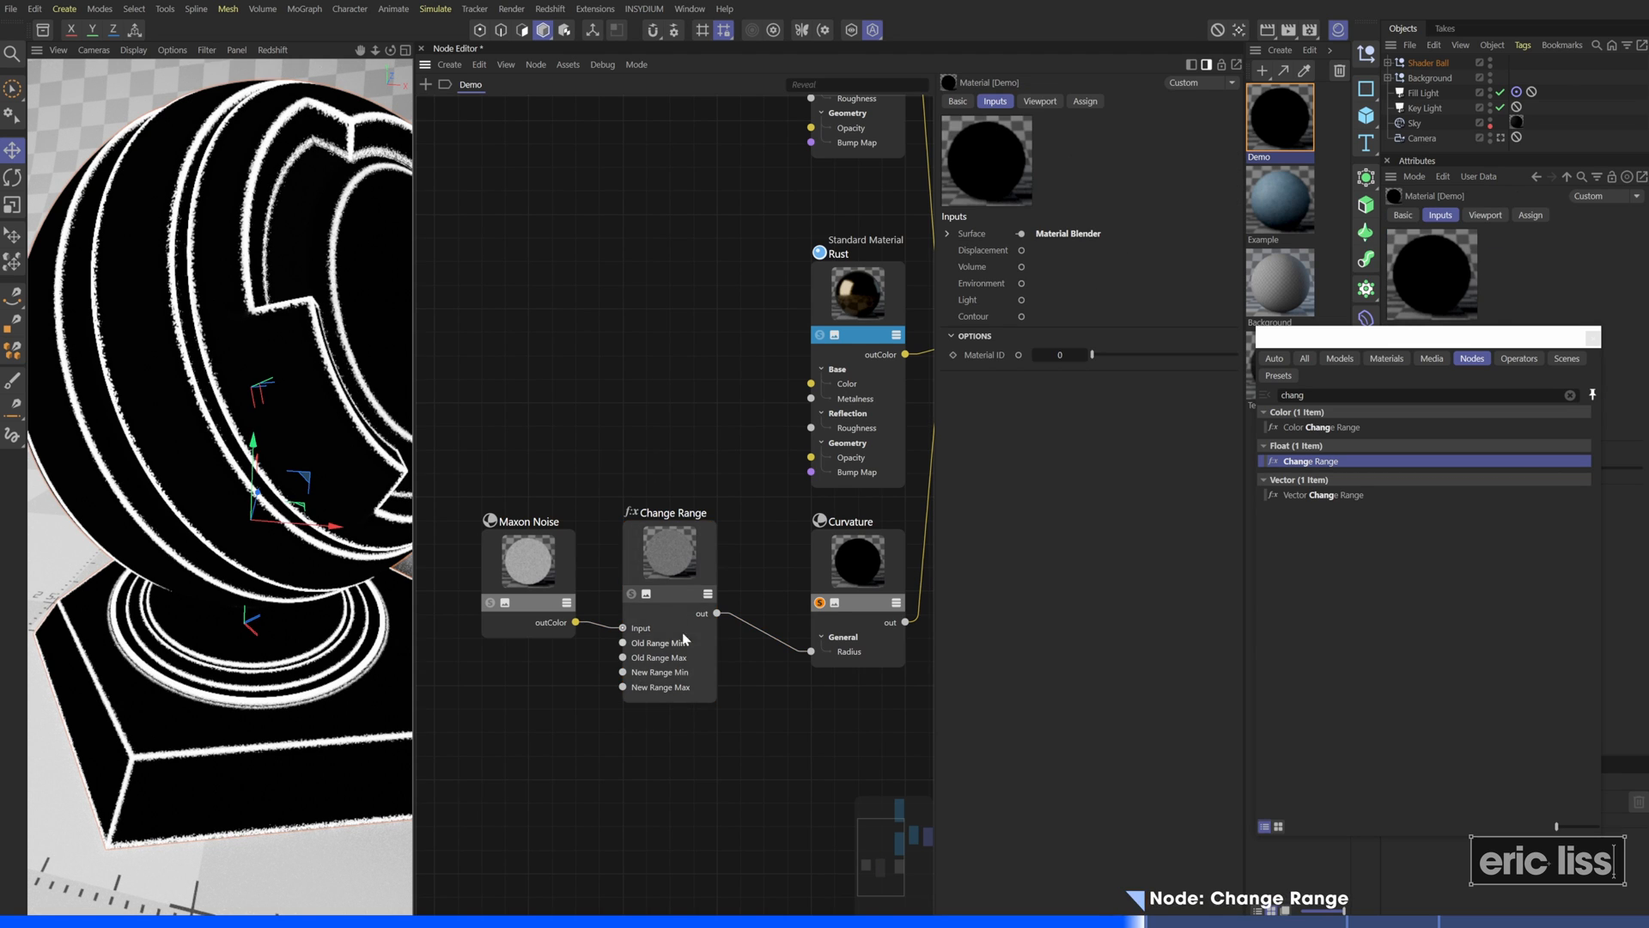
click(673, 571)
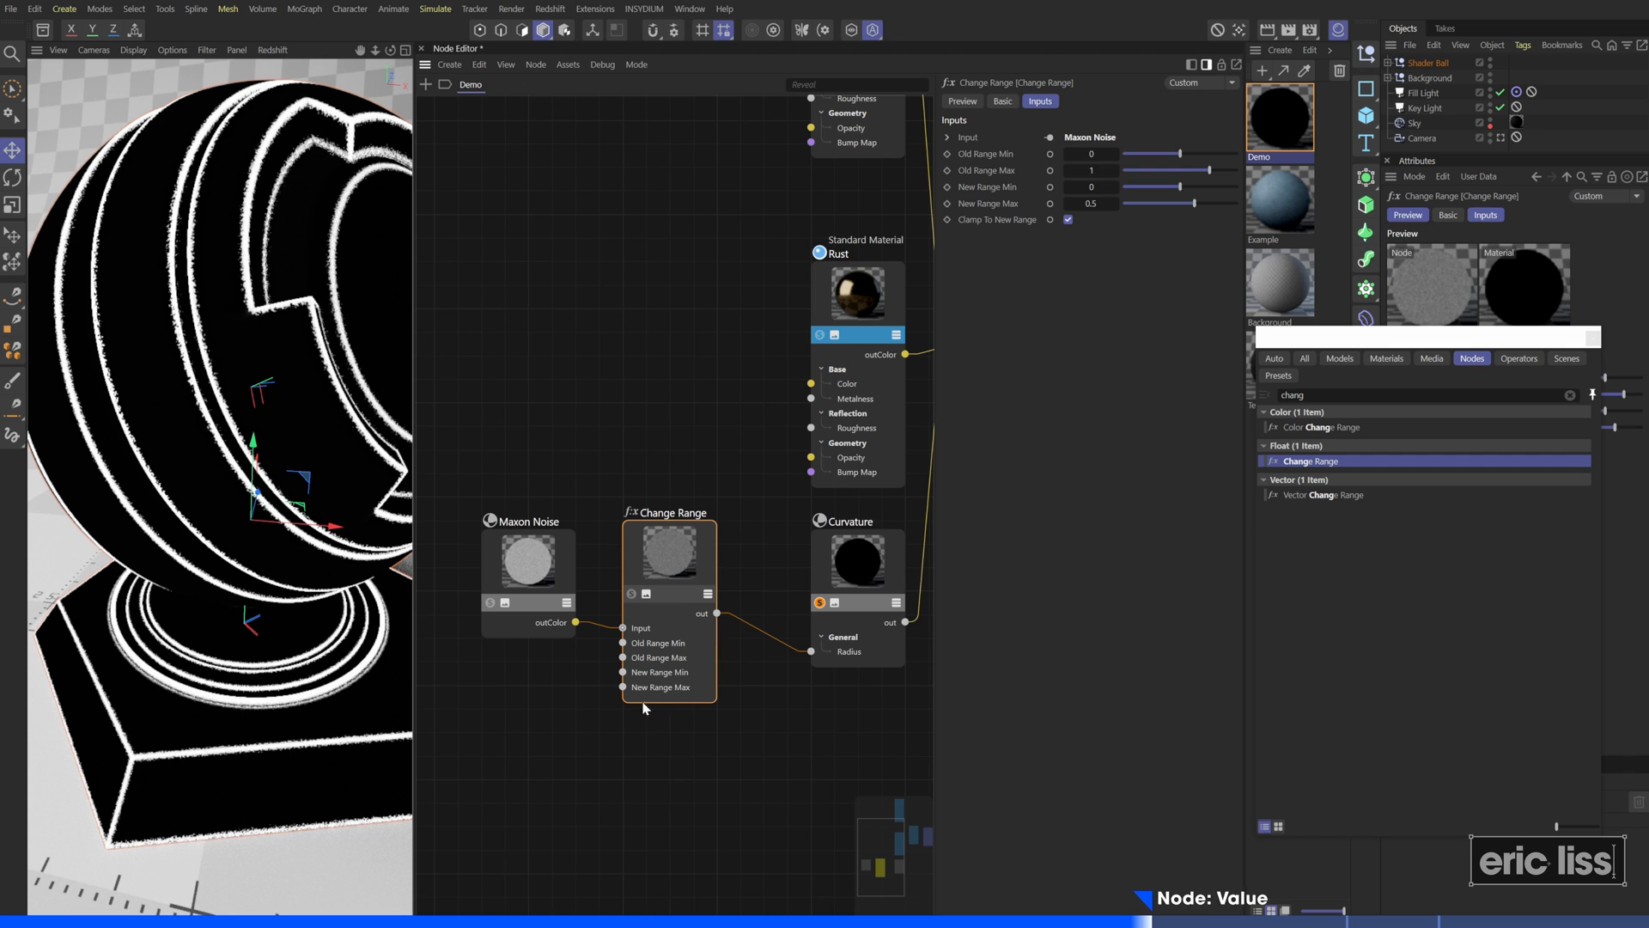
Add a Float Value node below Maxon Noise, hide its preview and connect its Result to Change Range's New Range Max
click(554, 718)
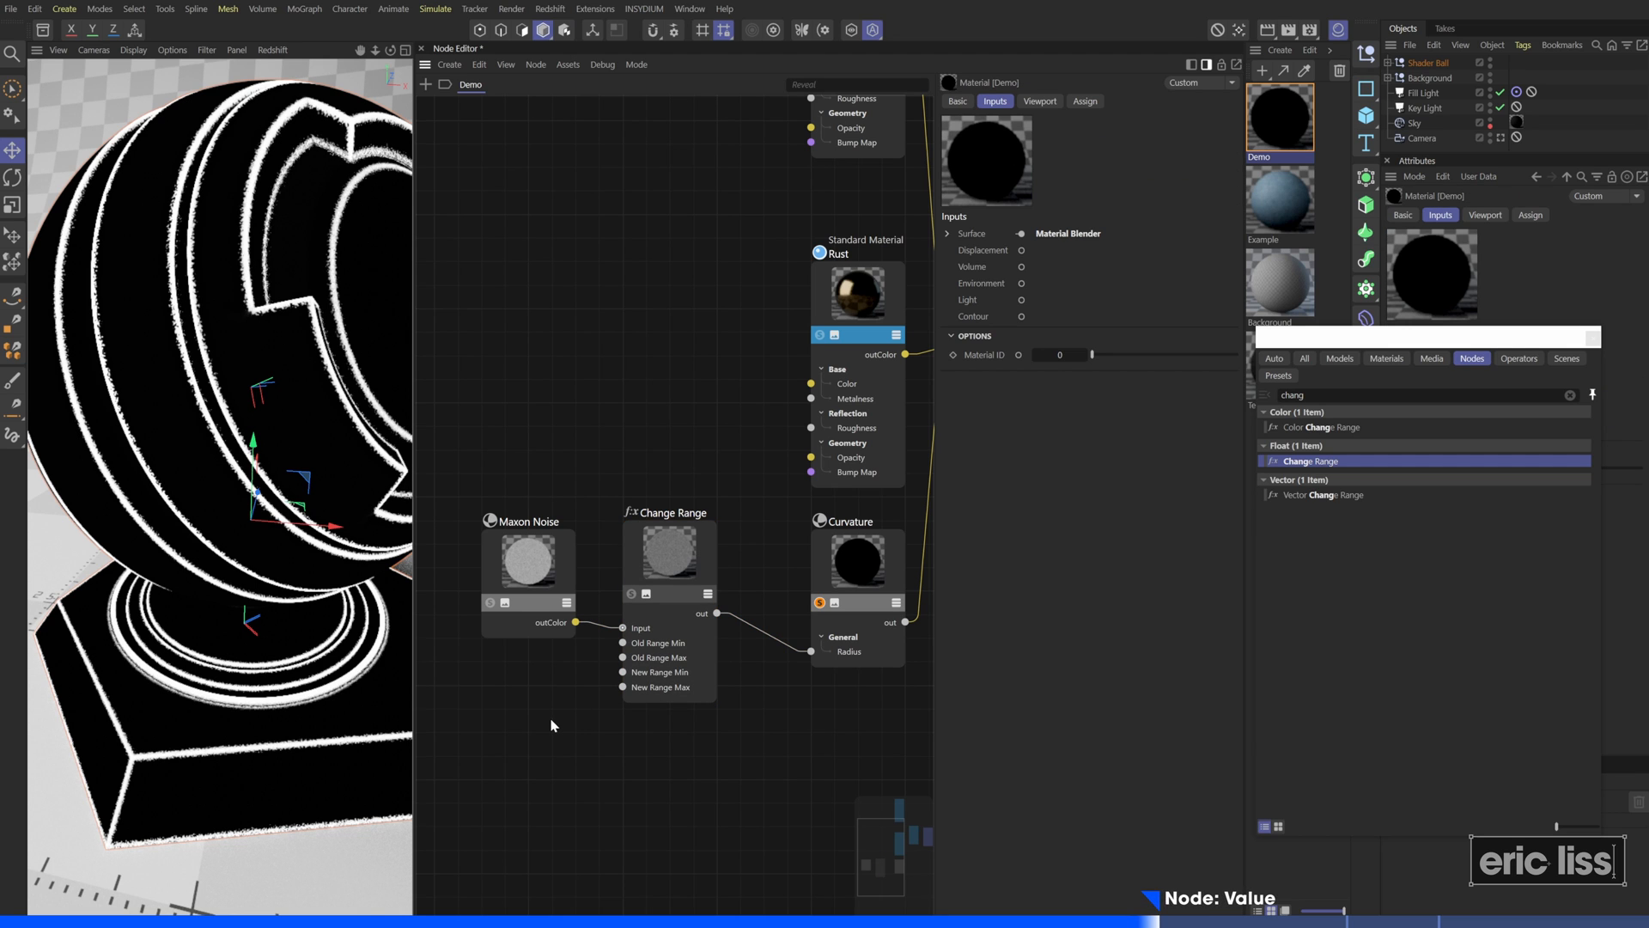
key(ctrl+a)
text(value)
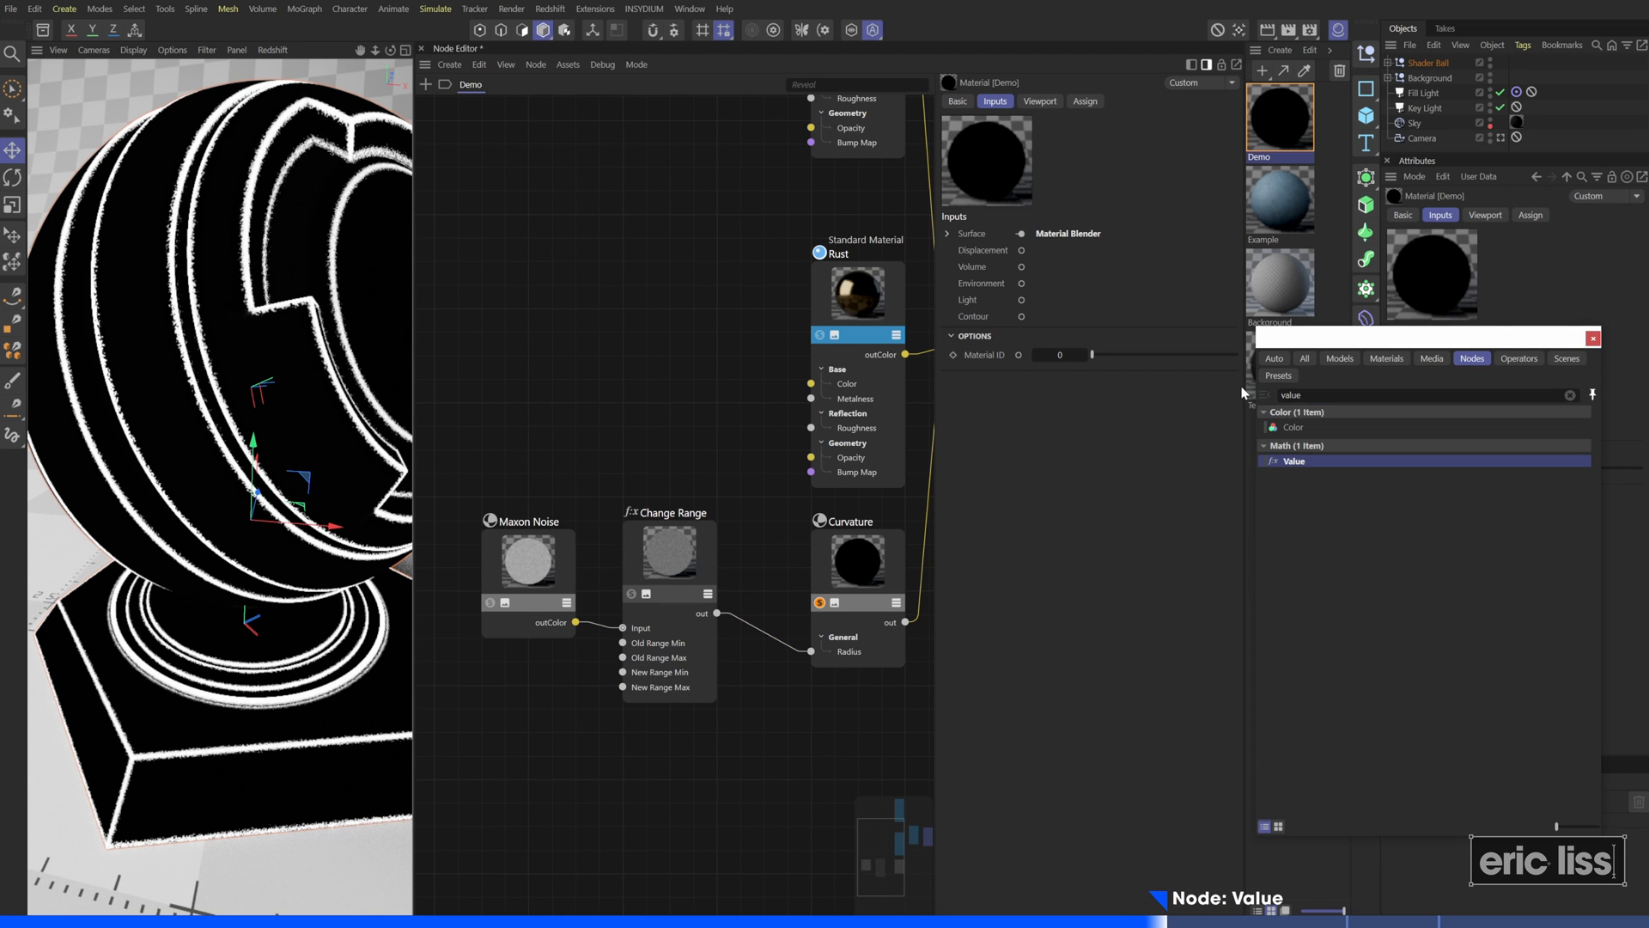
key(Return)
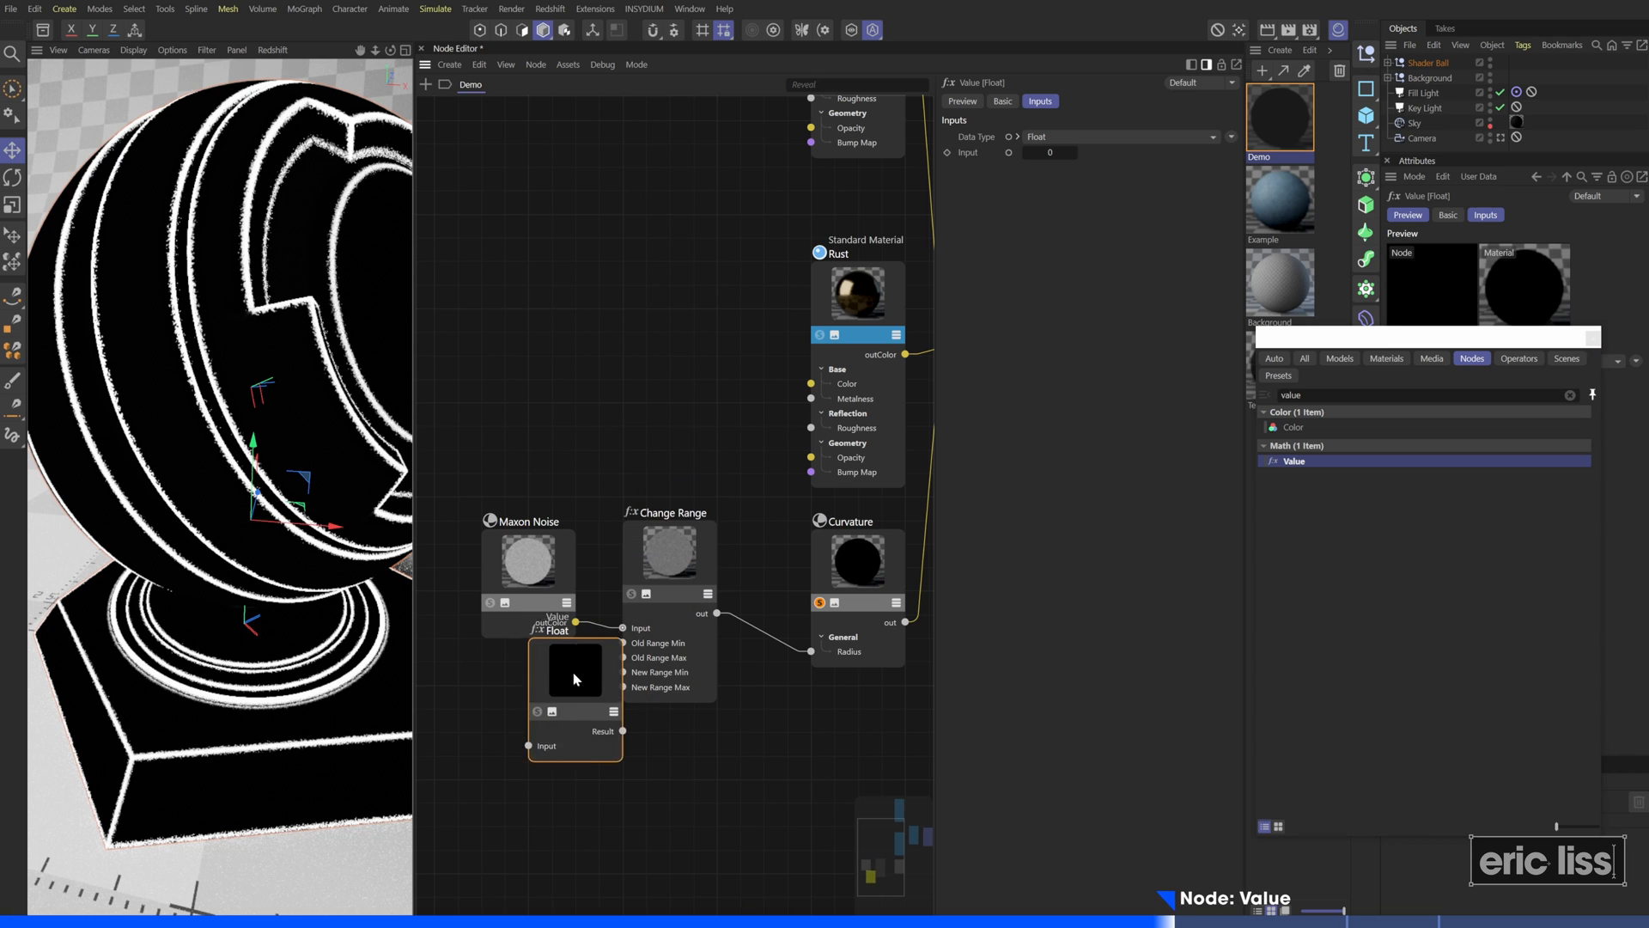
drag(575, 679, 527, 702)
click(505, 734)
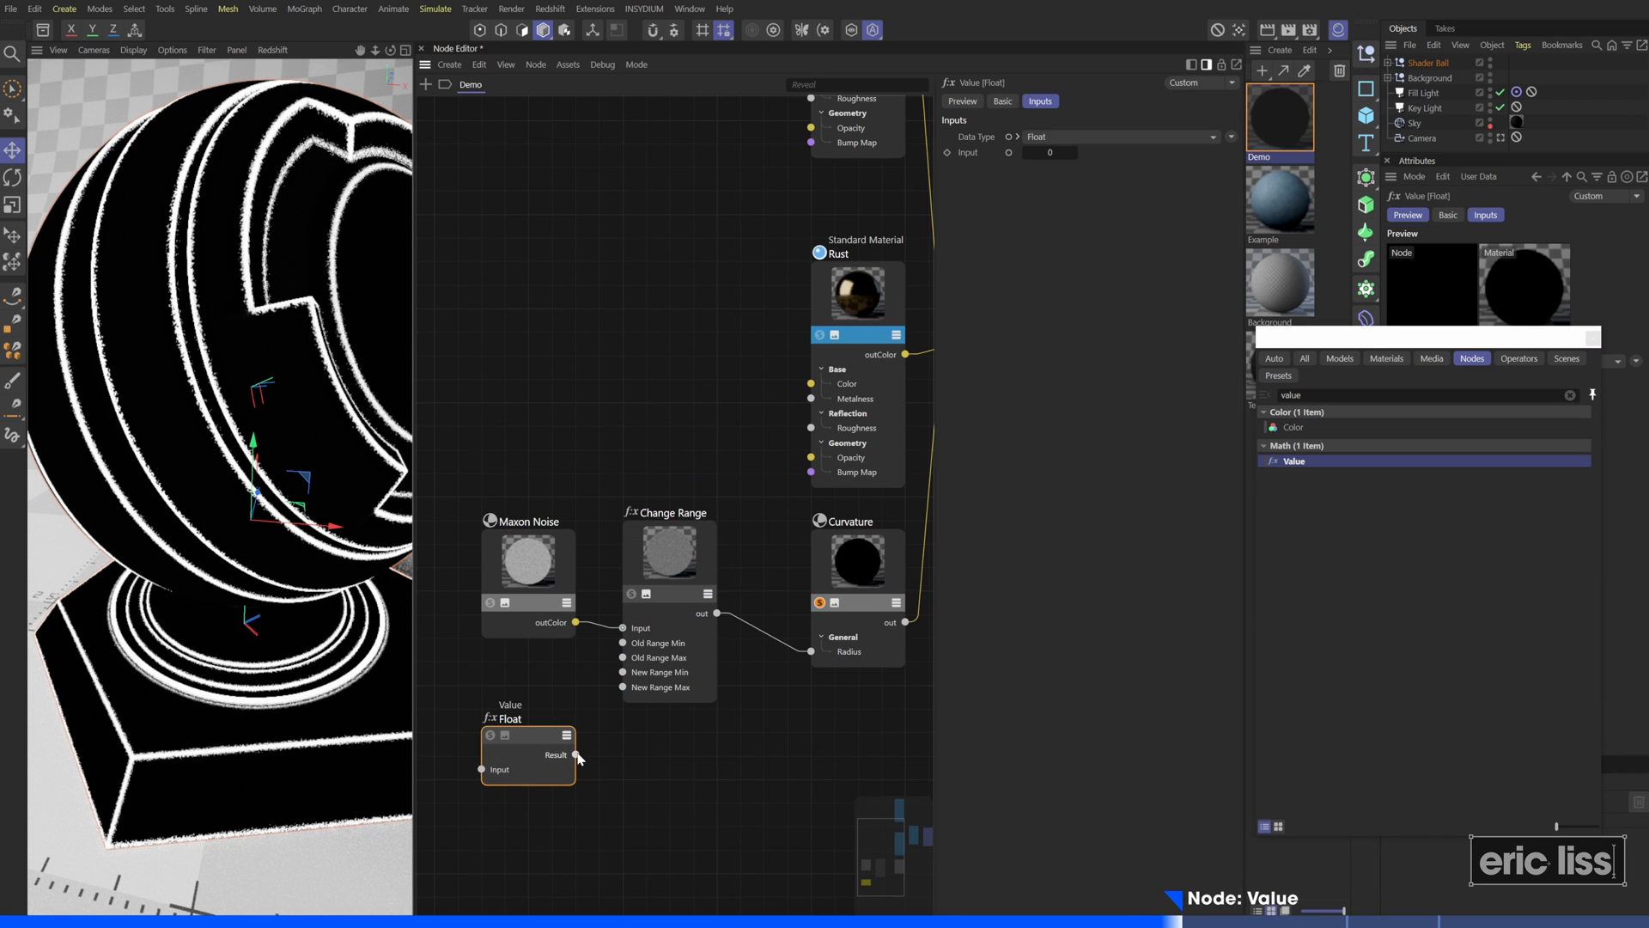
drag(578, 756, 624, 688)
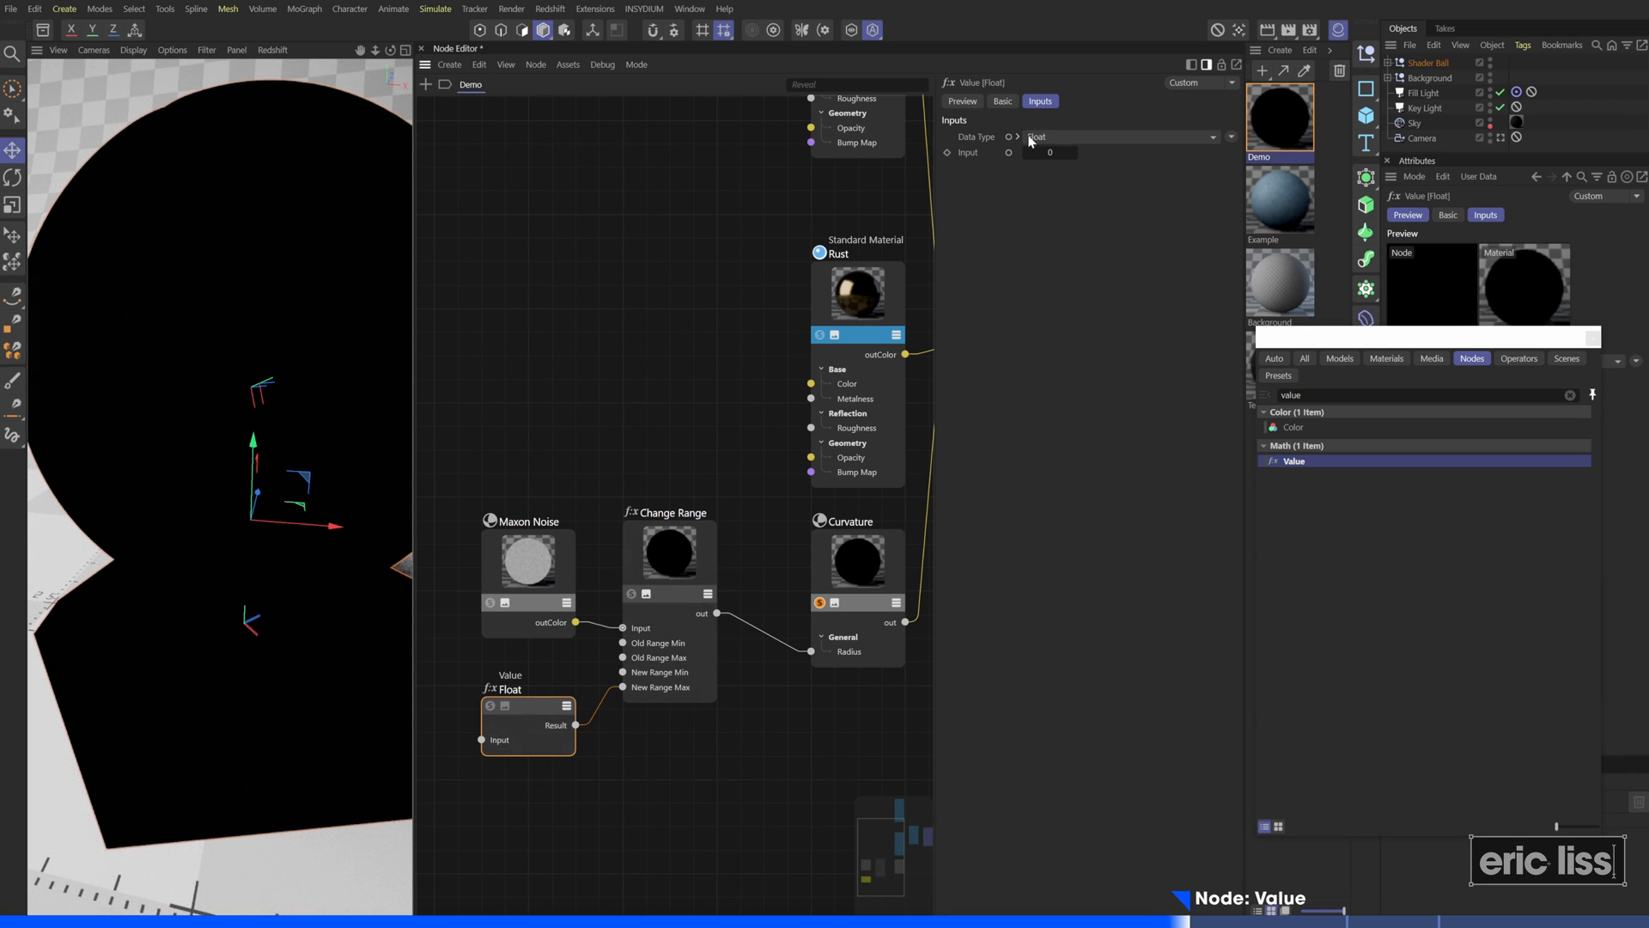
Color the Float value node red and turn off the Curvature node's solo preview
click(1003, 102)
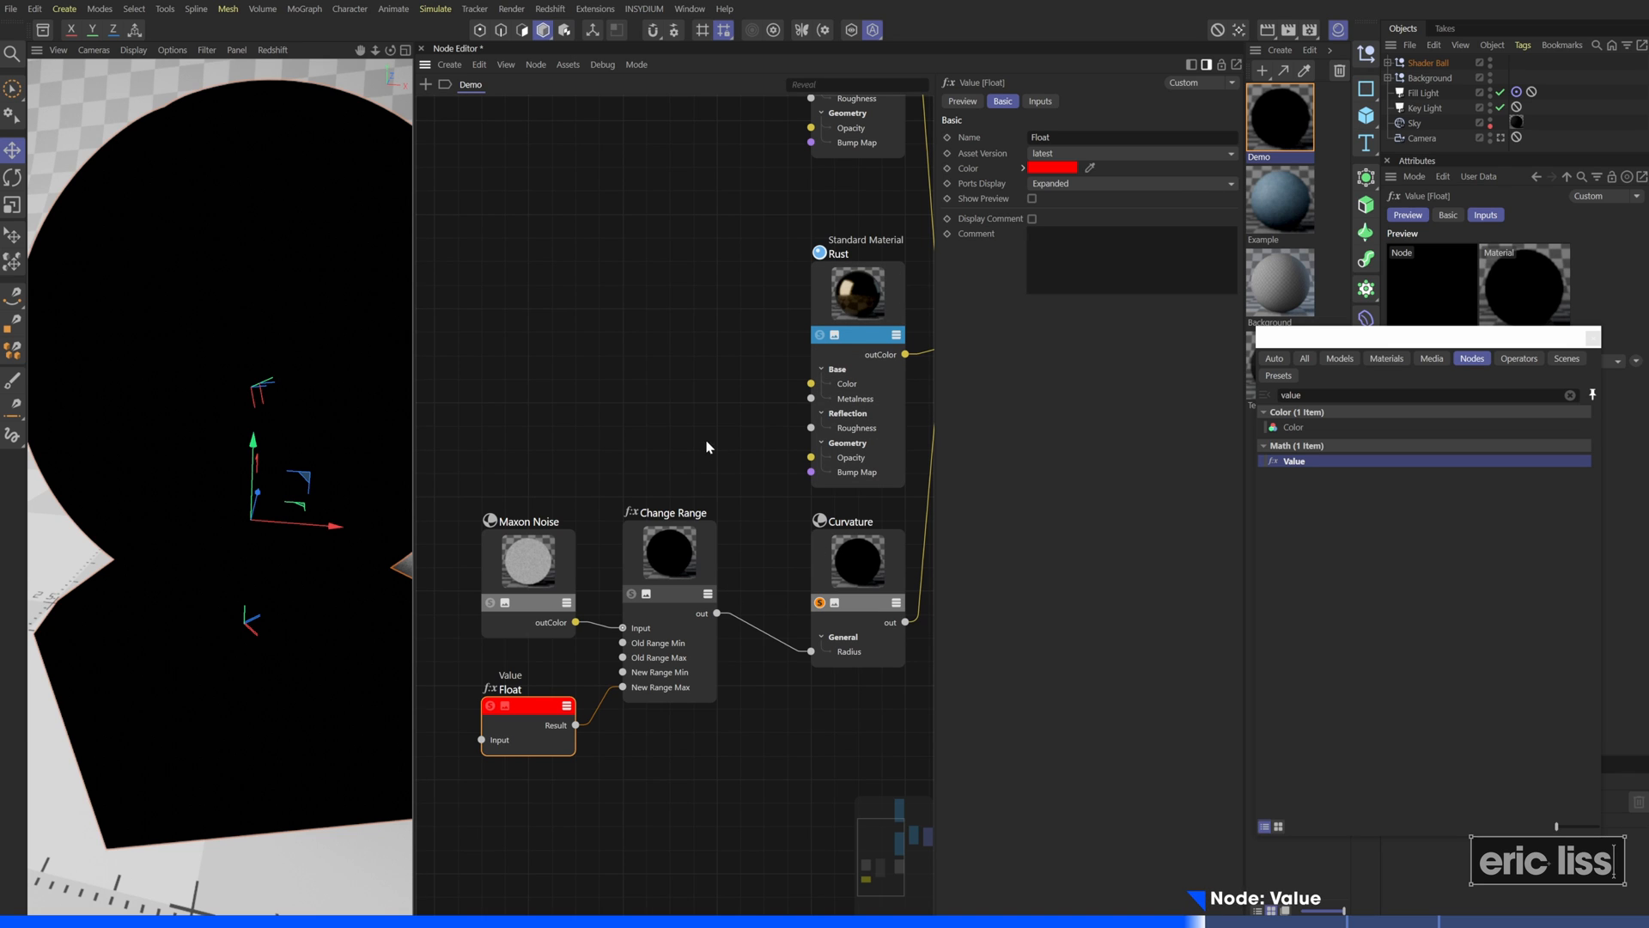
middle_drag(718, 517, 668, 506)
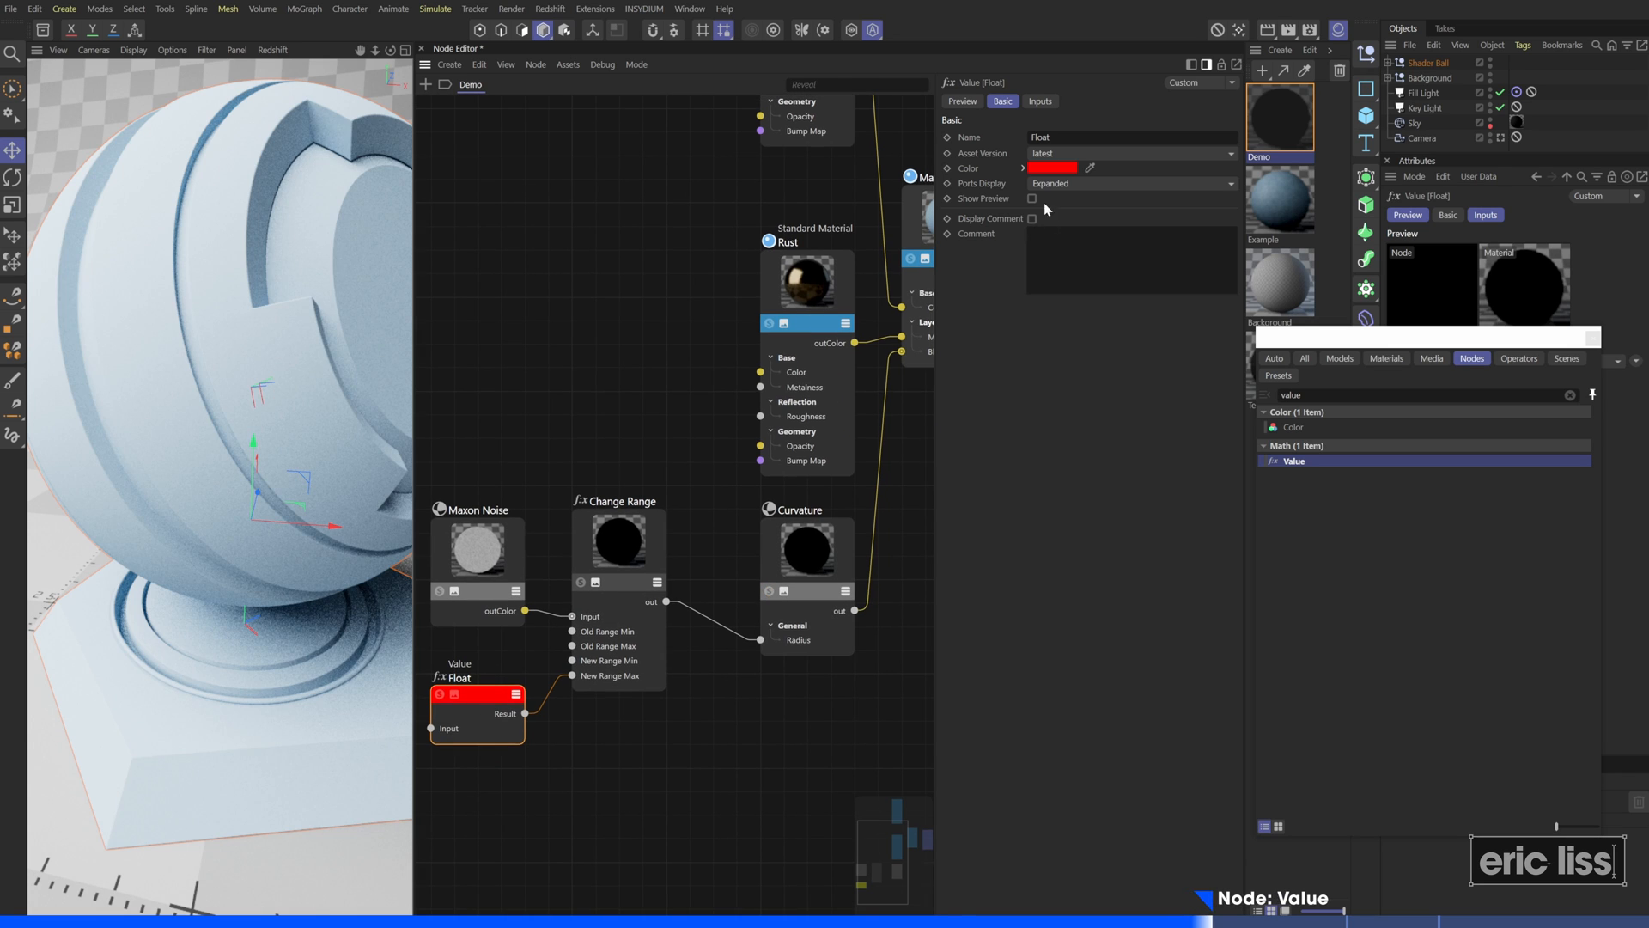
Set the Float value node's Input to 0.5 and widen the viewport to show more of the shader ball
click(1039, 102)
click(1068, 154)
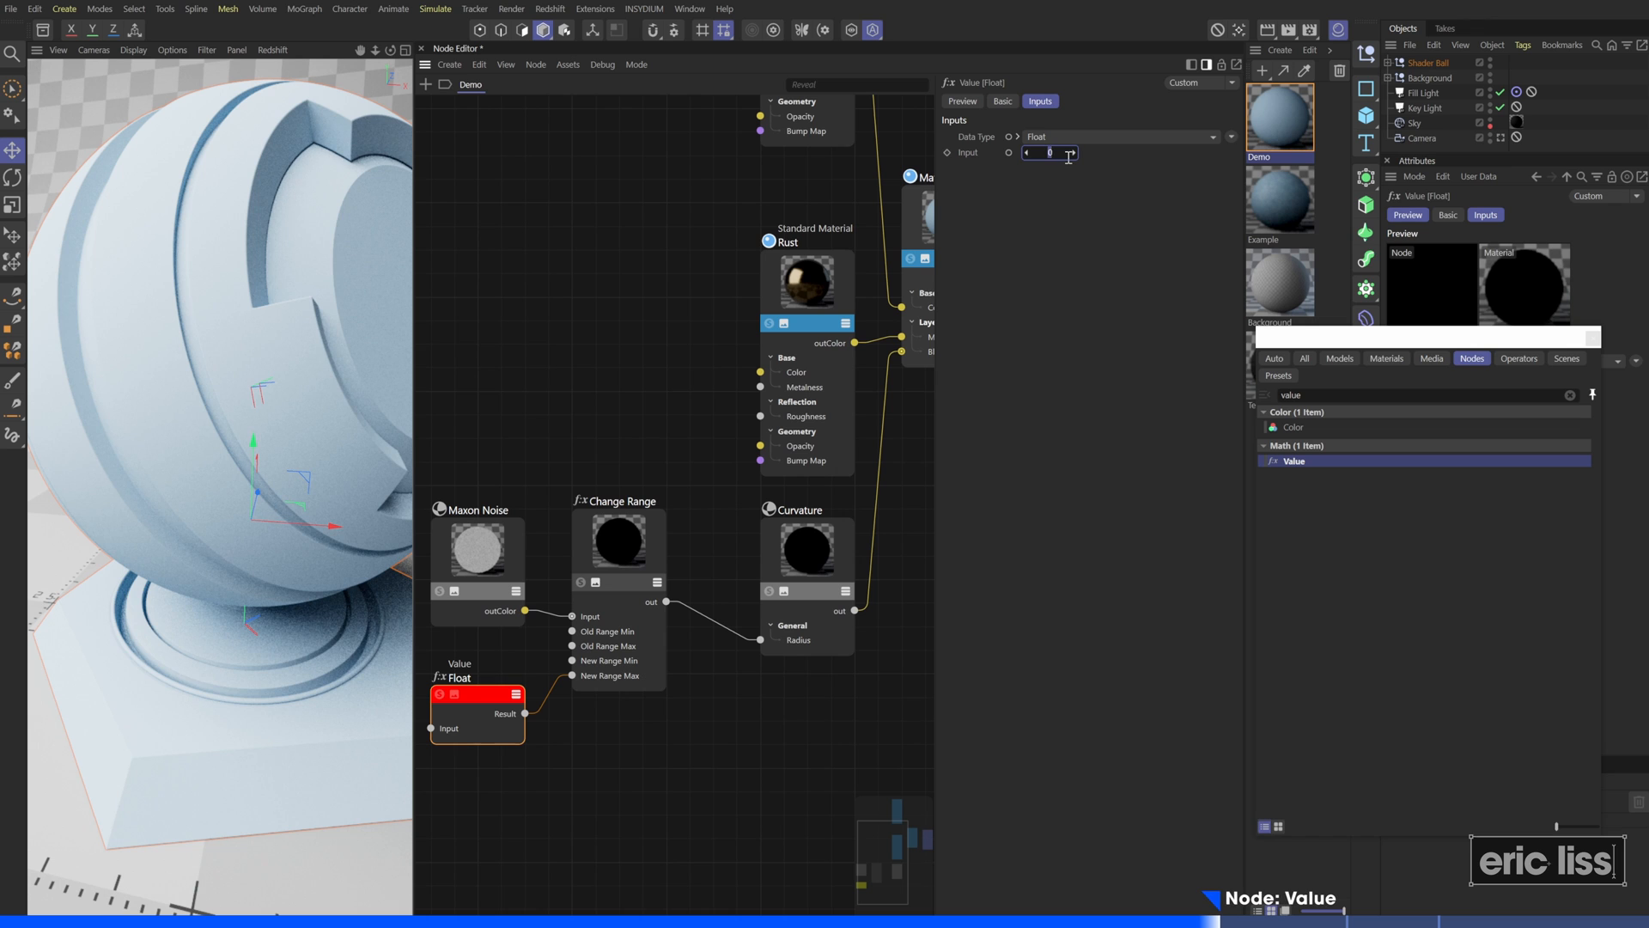
text(0.5)
key(Return)
drag(414, 481, 454, 481)
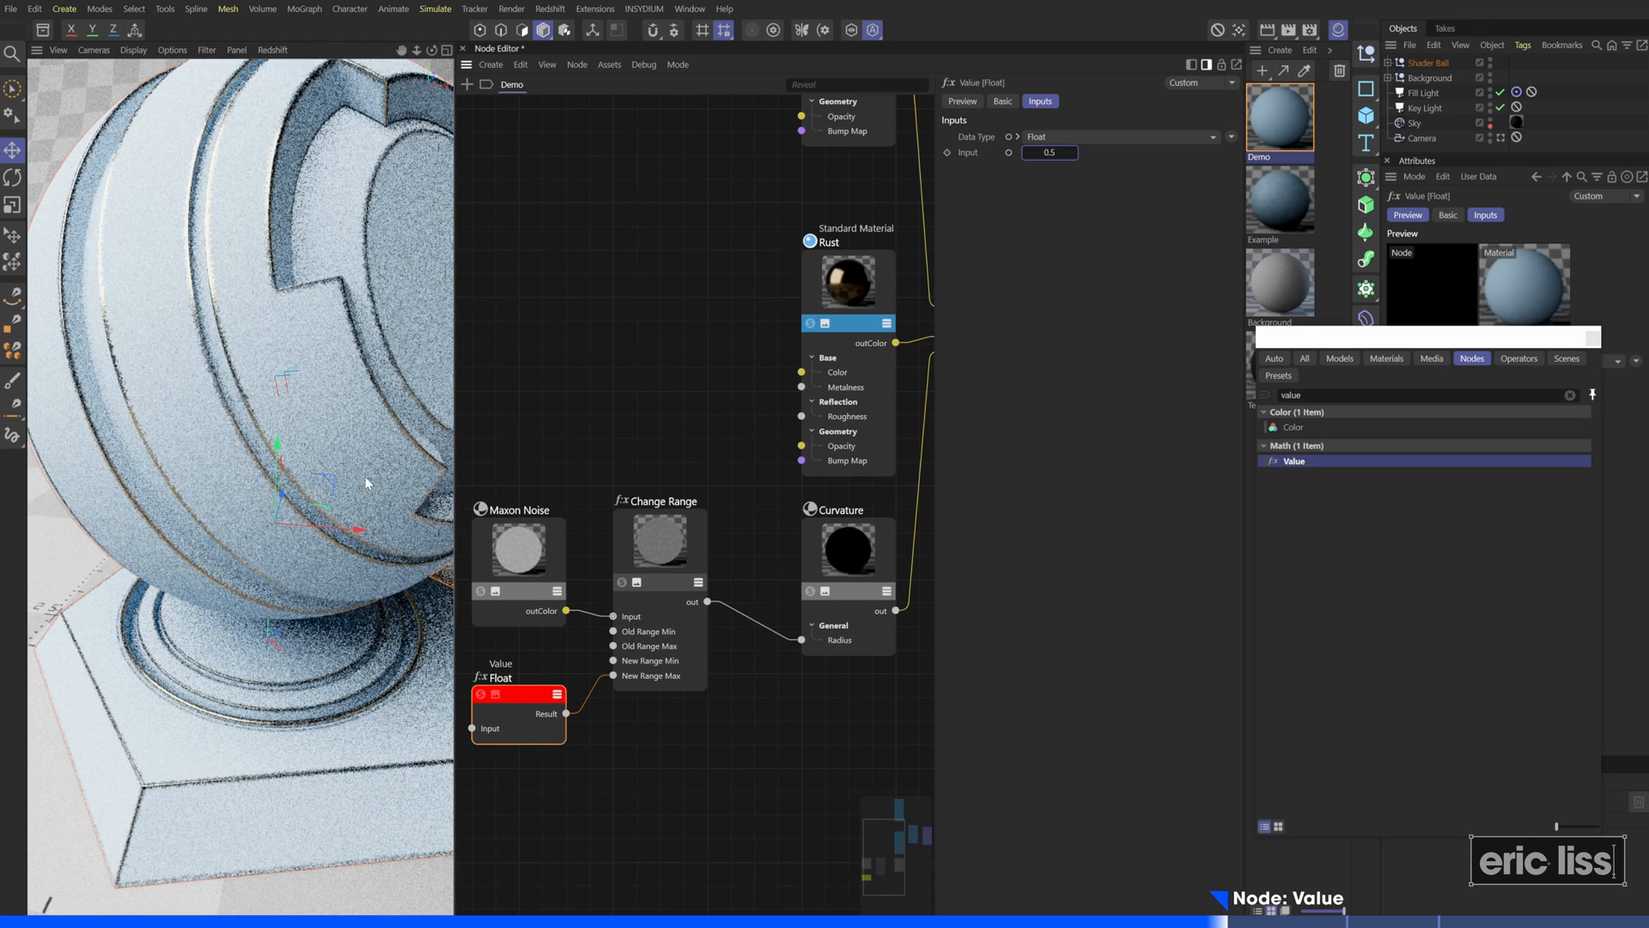
Solo the Maxon Noise node, try its Overall Scale at 10 and 12, and turn the solo preview off
click(518, 583)
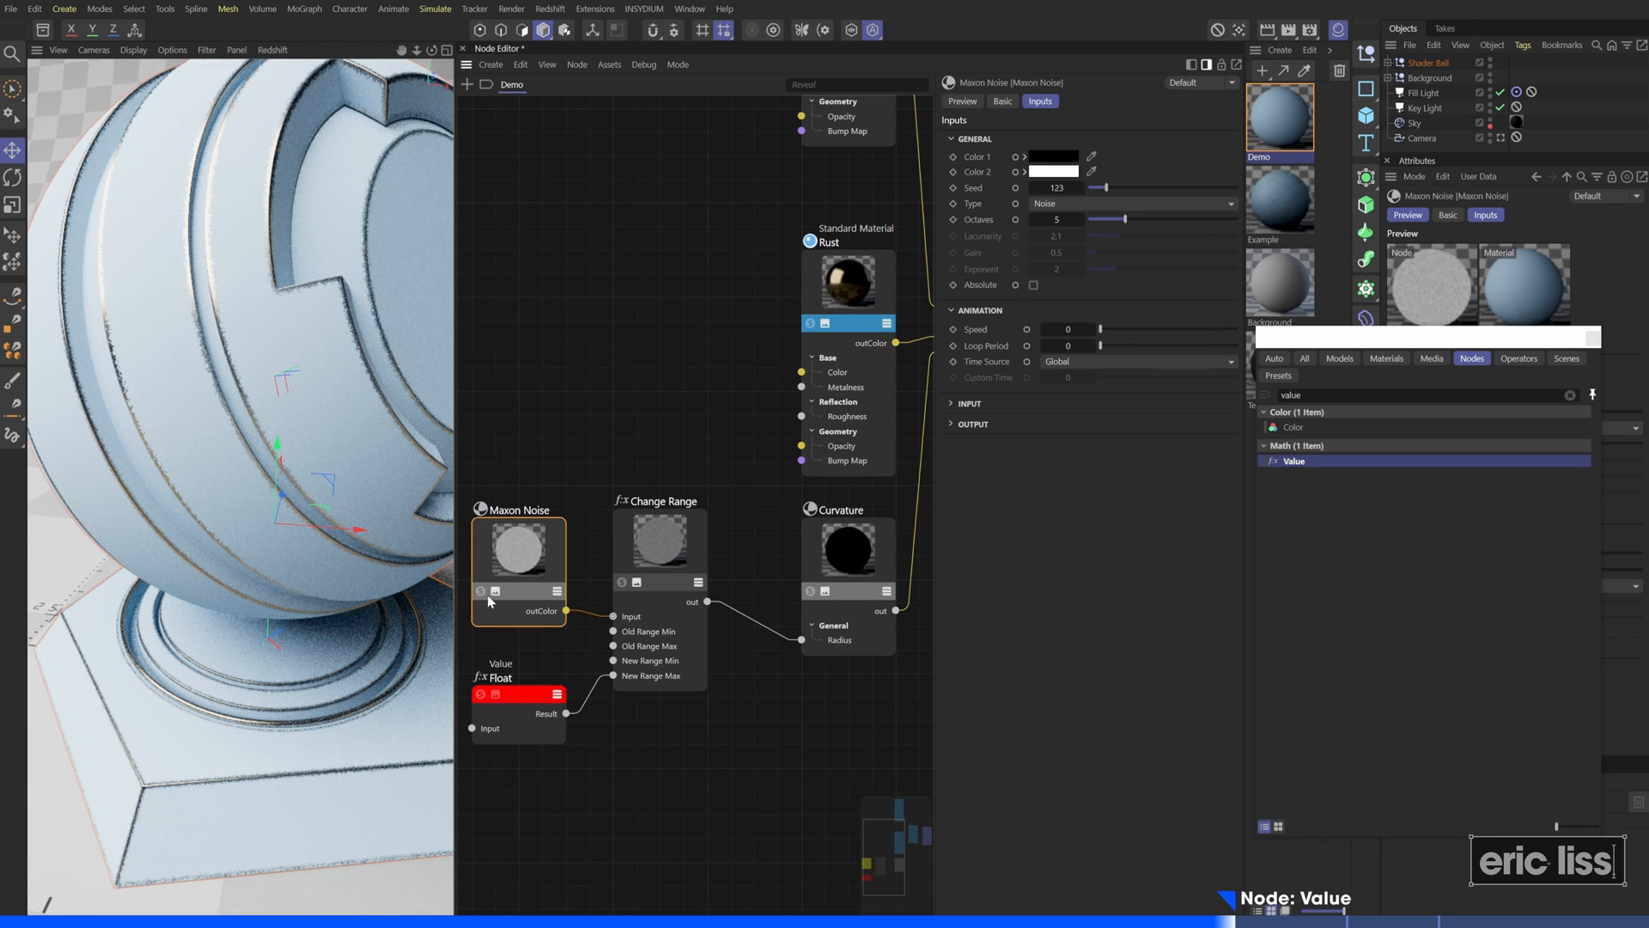
click(482, 591)
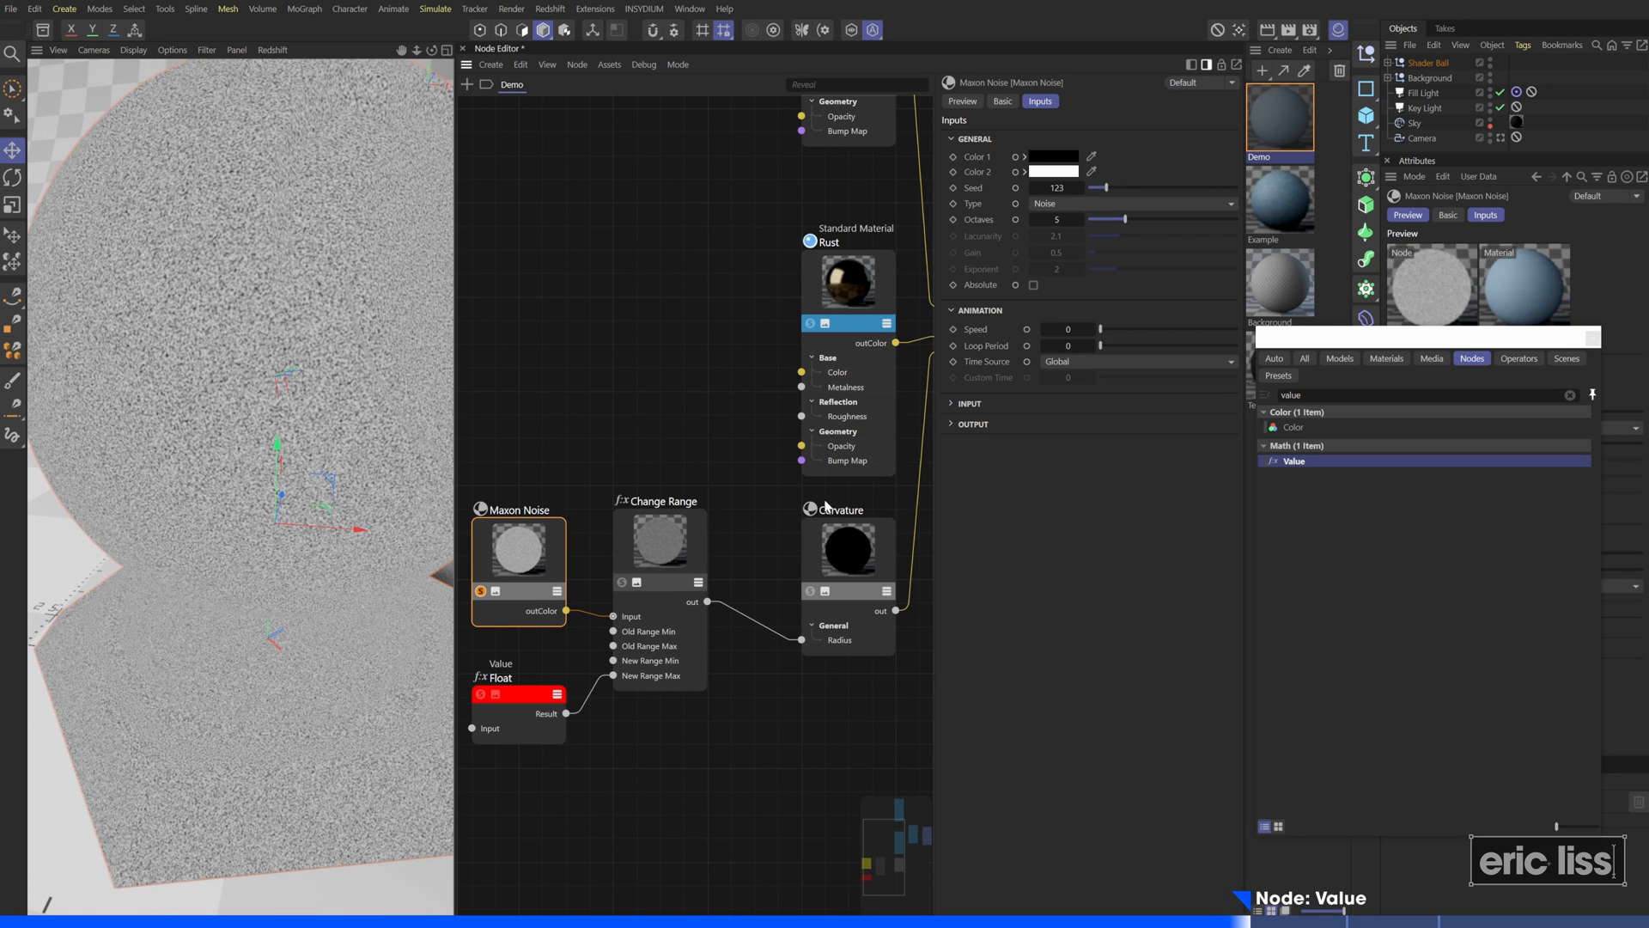
click(980, 426)
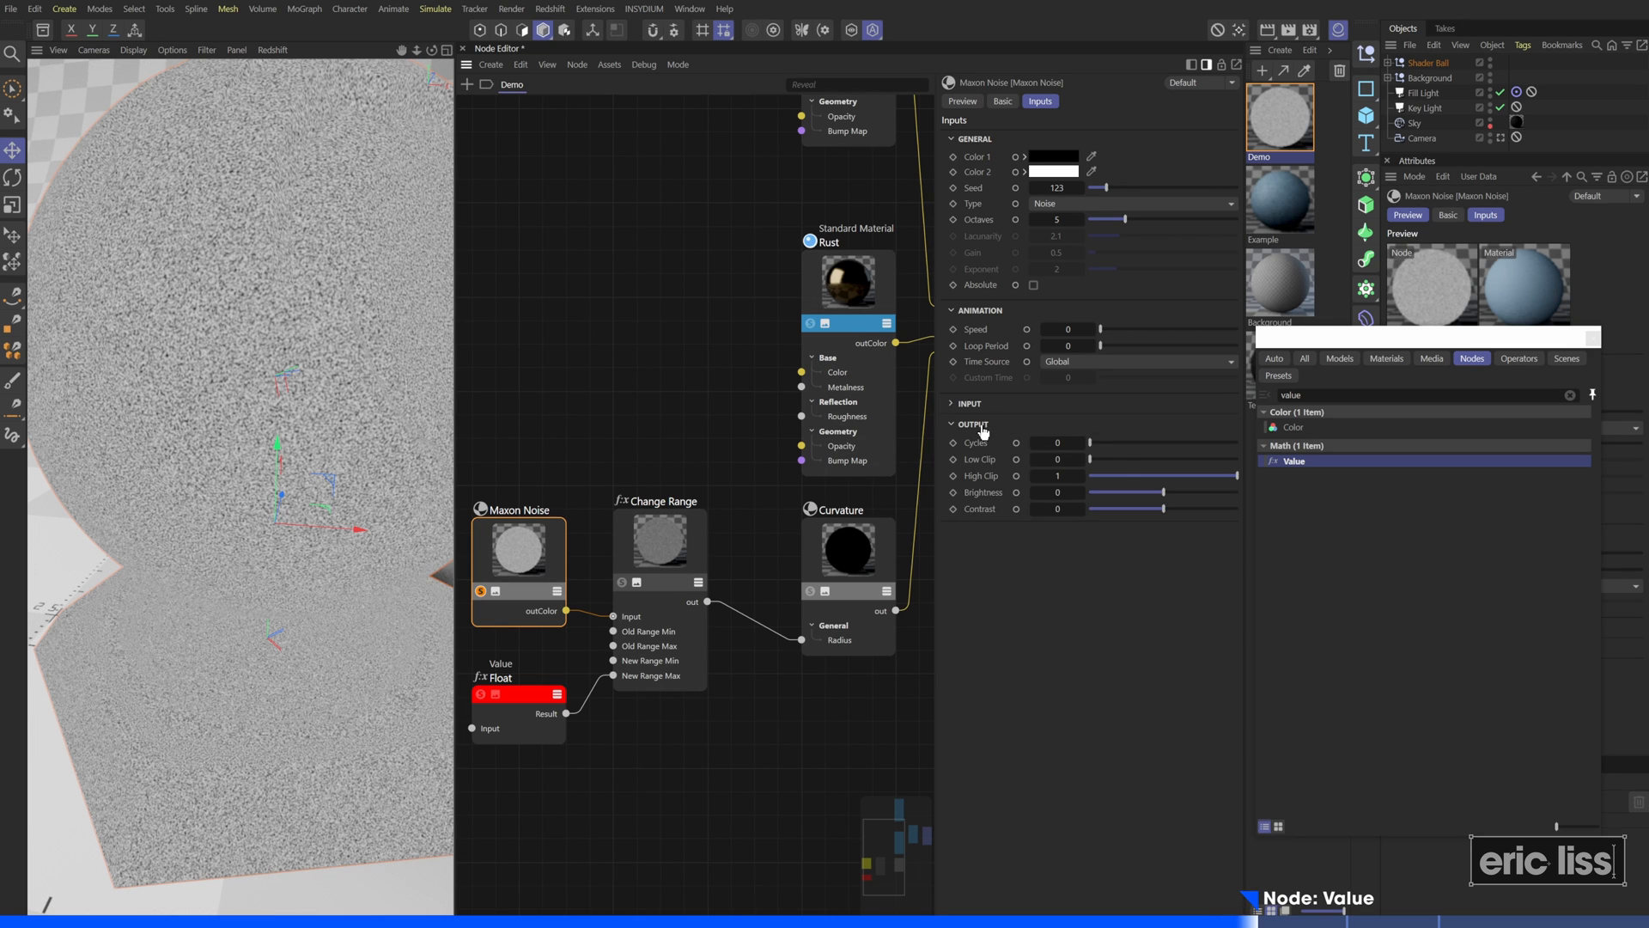
click(970, 403)
double_click(1101, 453)
text(10)
key(Return)
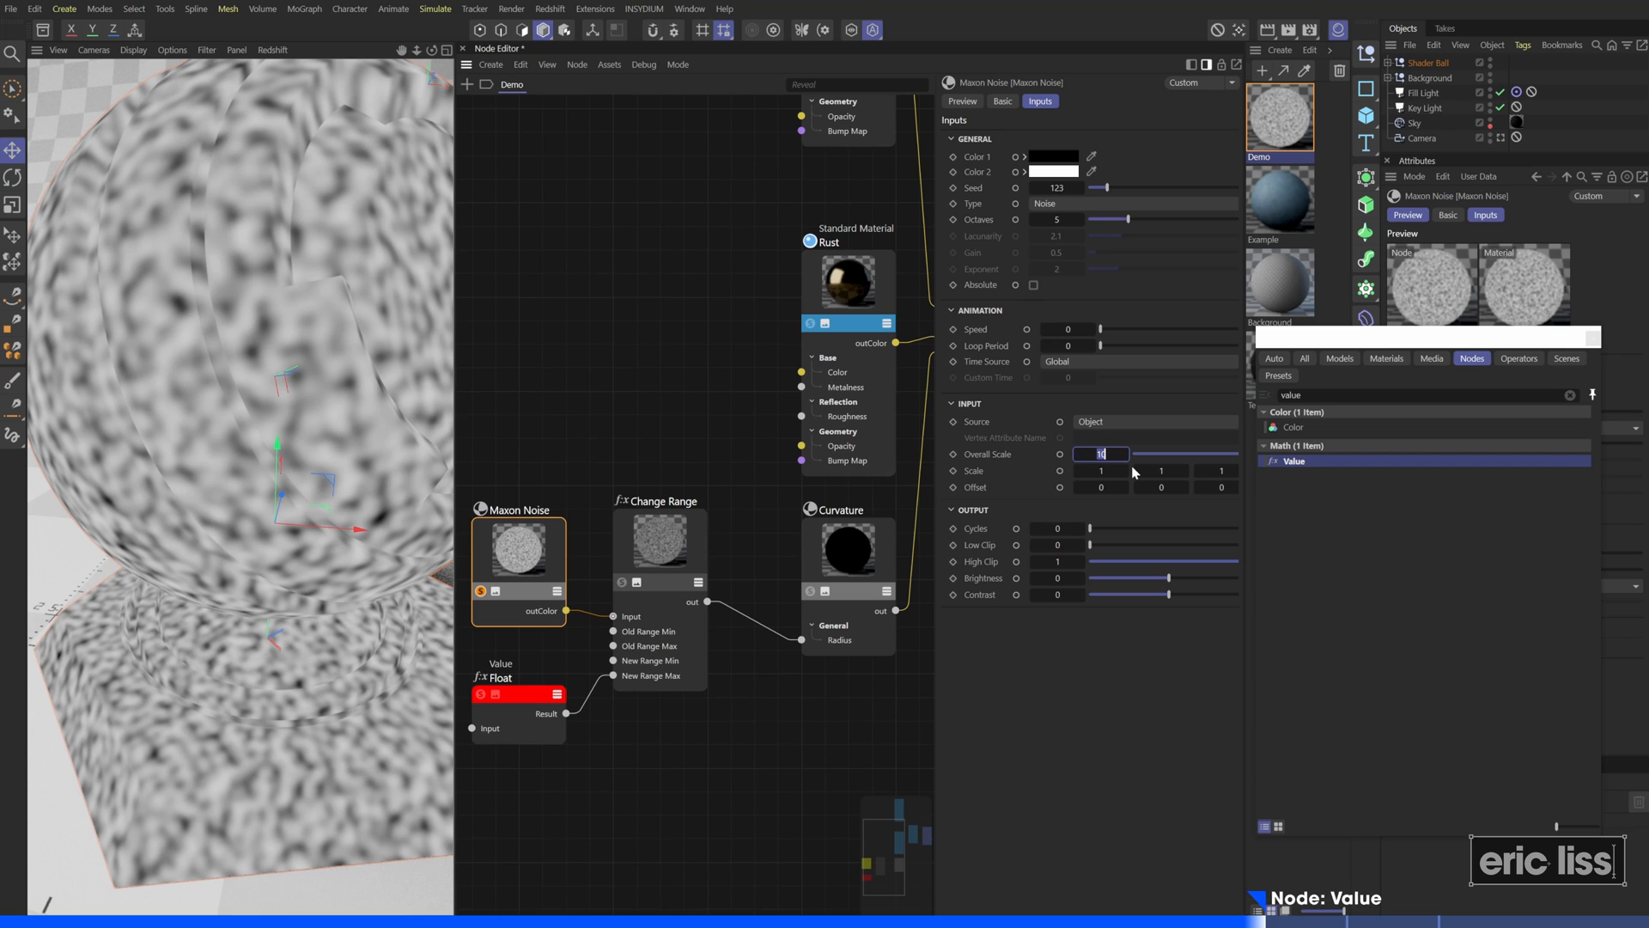
text(12)
key(Return)
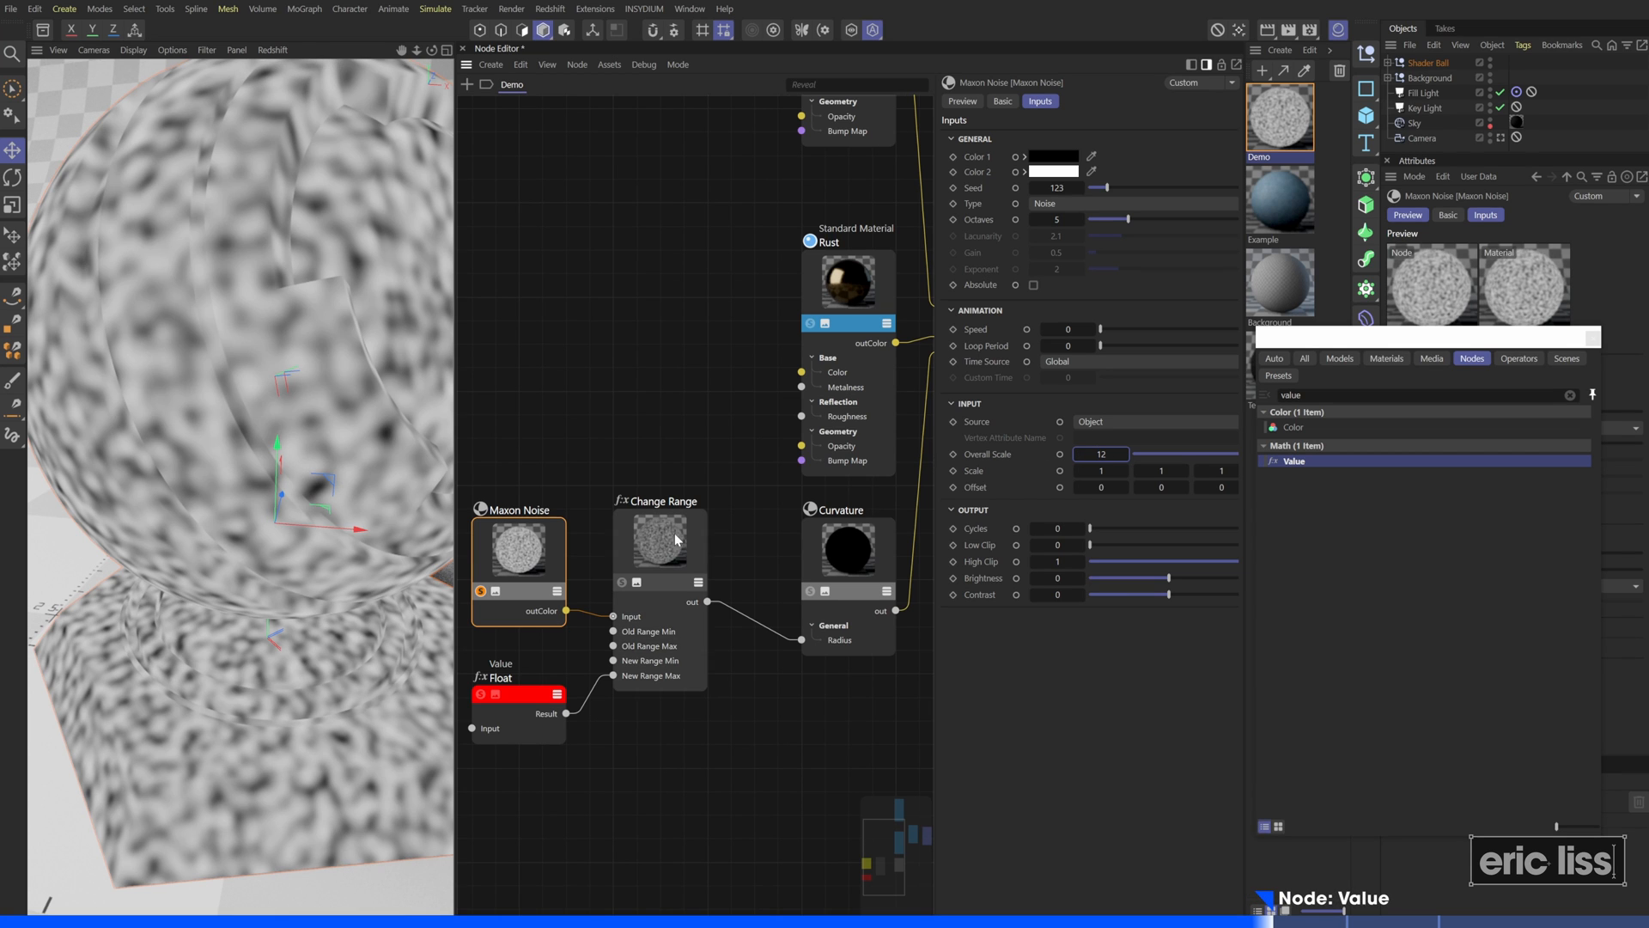
click(481, 592)
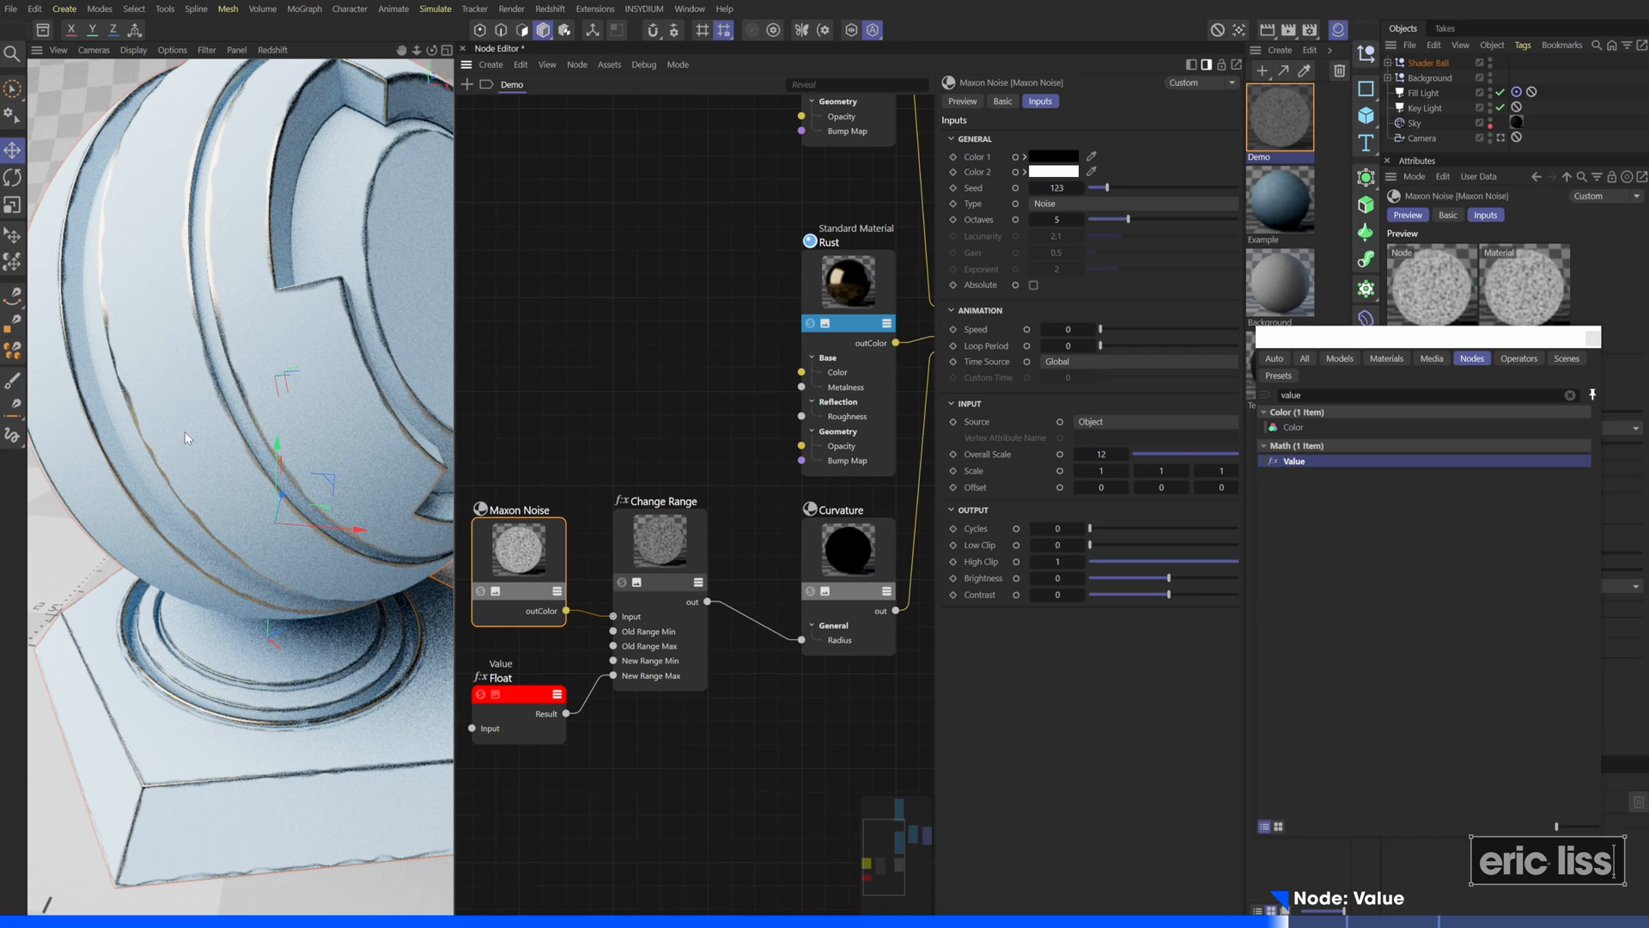
Change the Maxon Noise to Blistered turbulence with Contrast 0.5 and Overall Scale 10, checking it with the solo preview
click(481, 591)
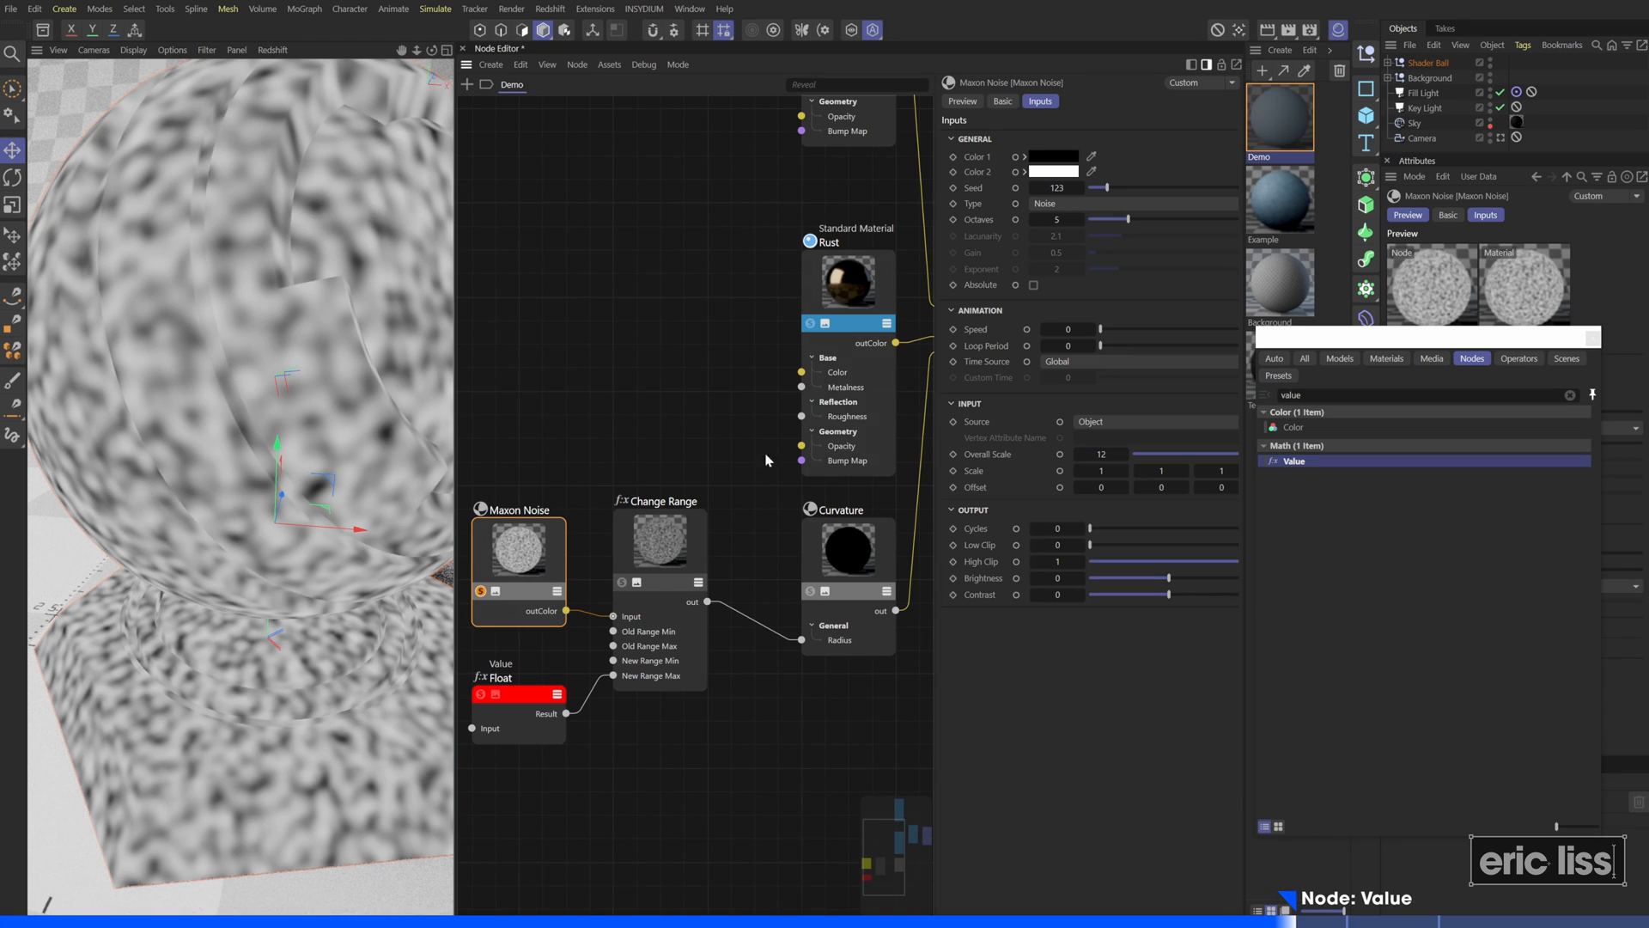
click(1074, 203)
click(1060, 261)
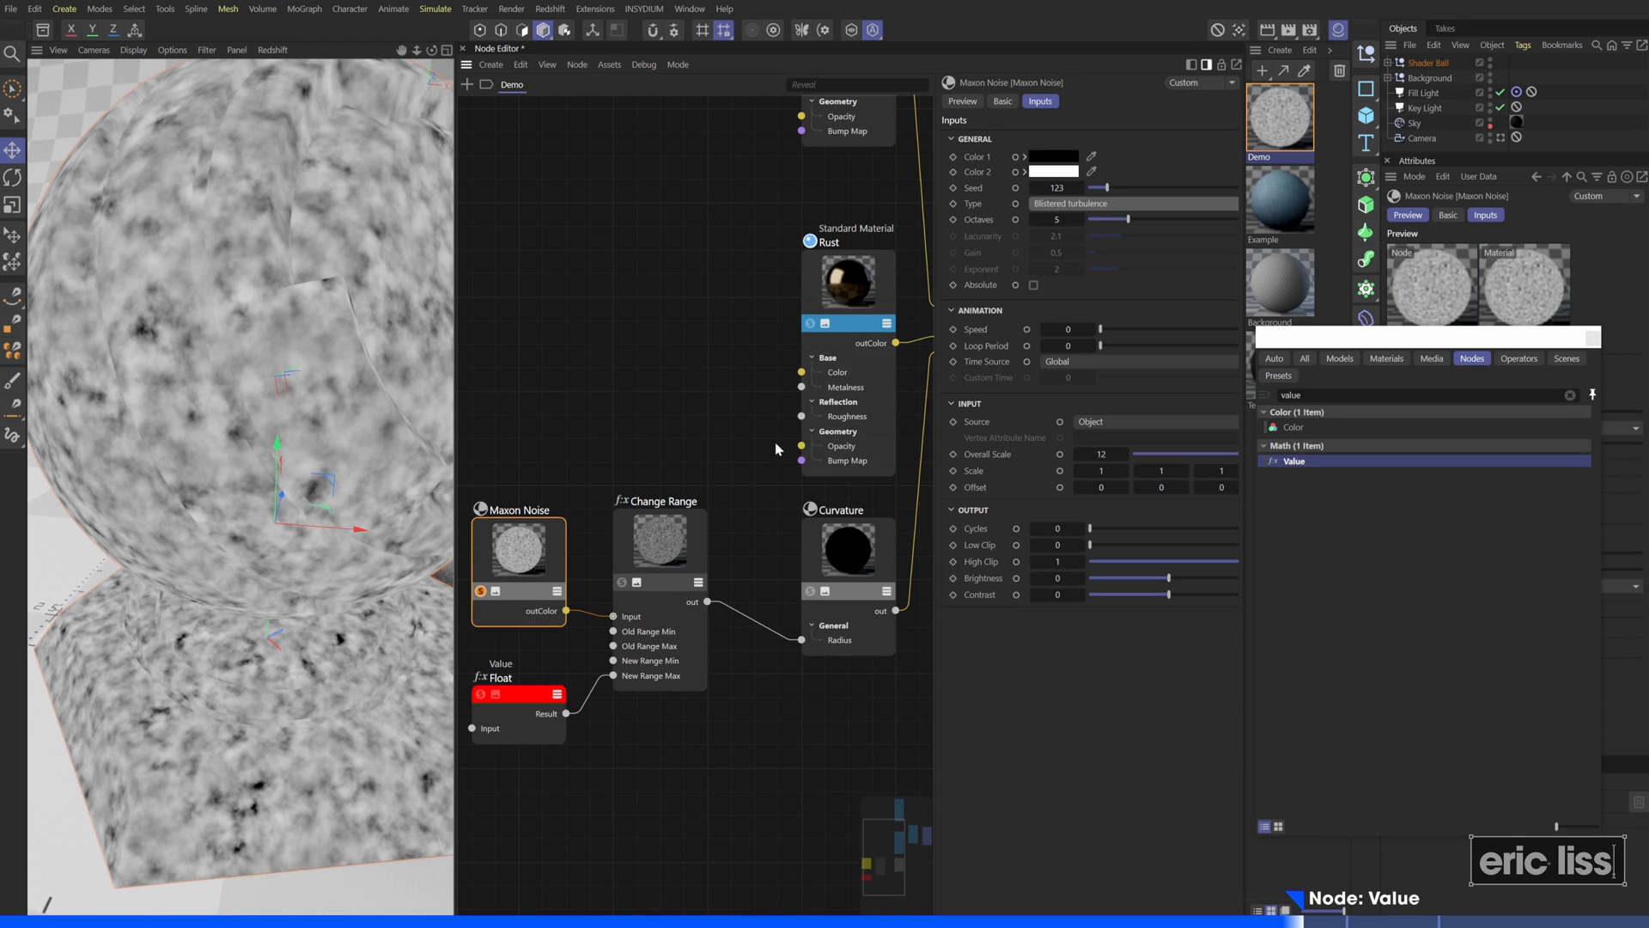
click(1201, 596)
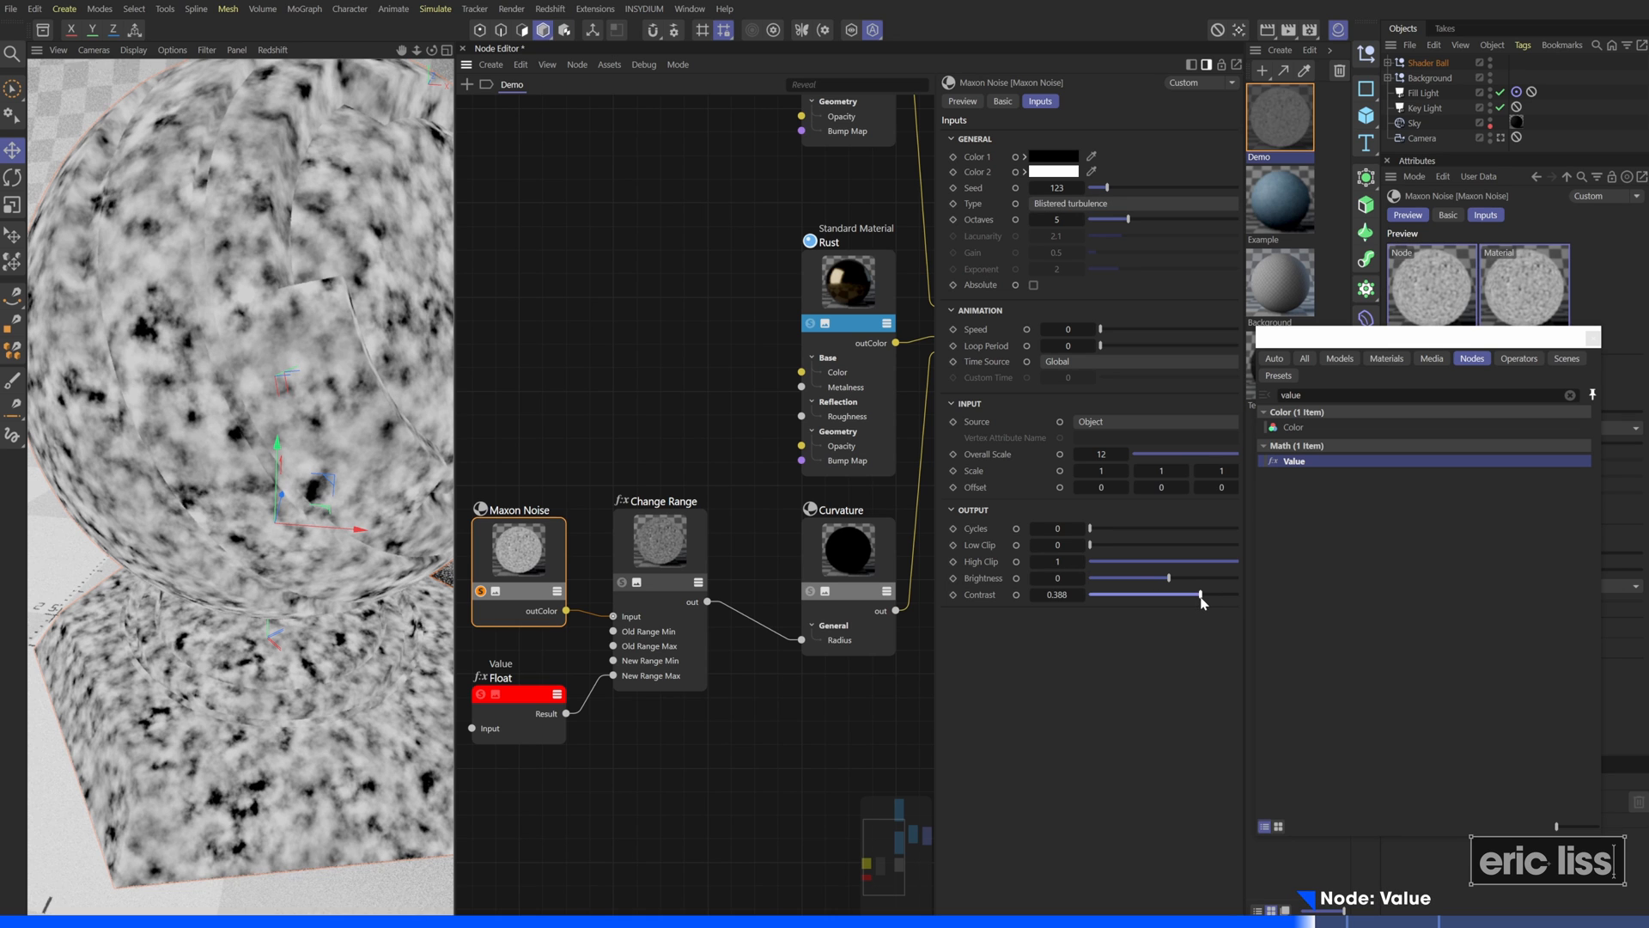
click(1081, 594)
text(0.5)
key(Return)
click(481, 591)
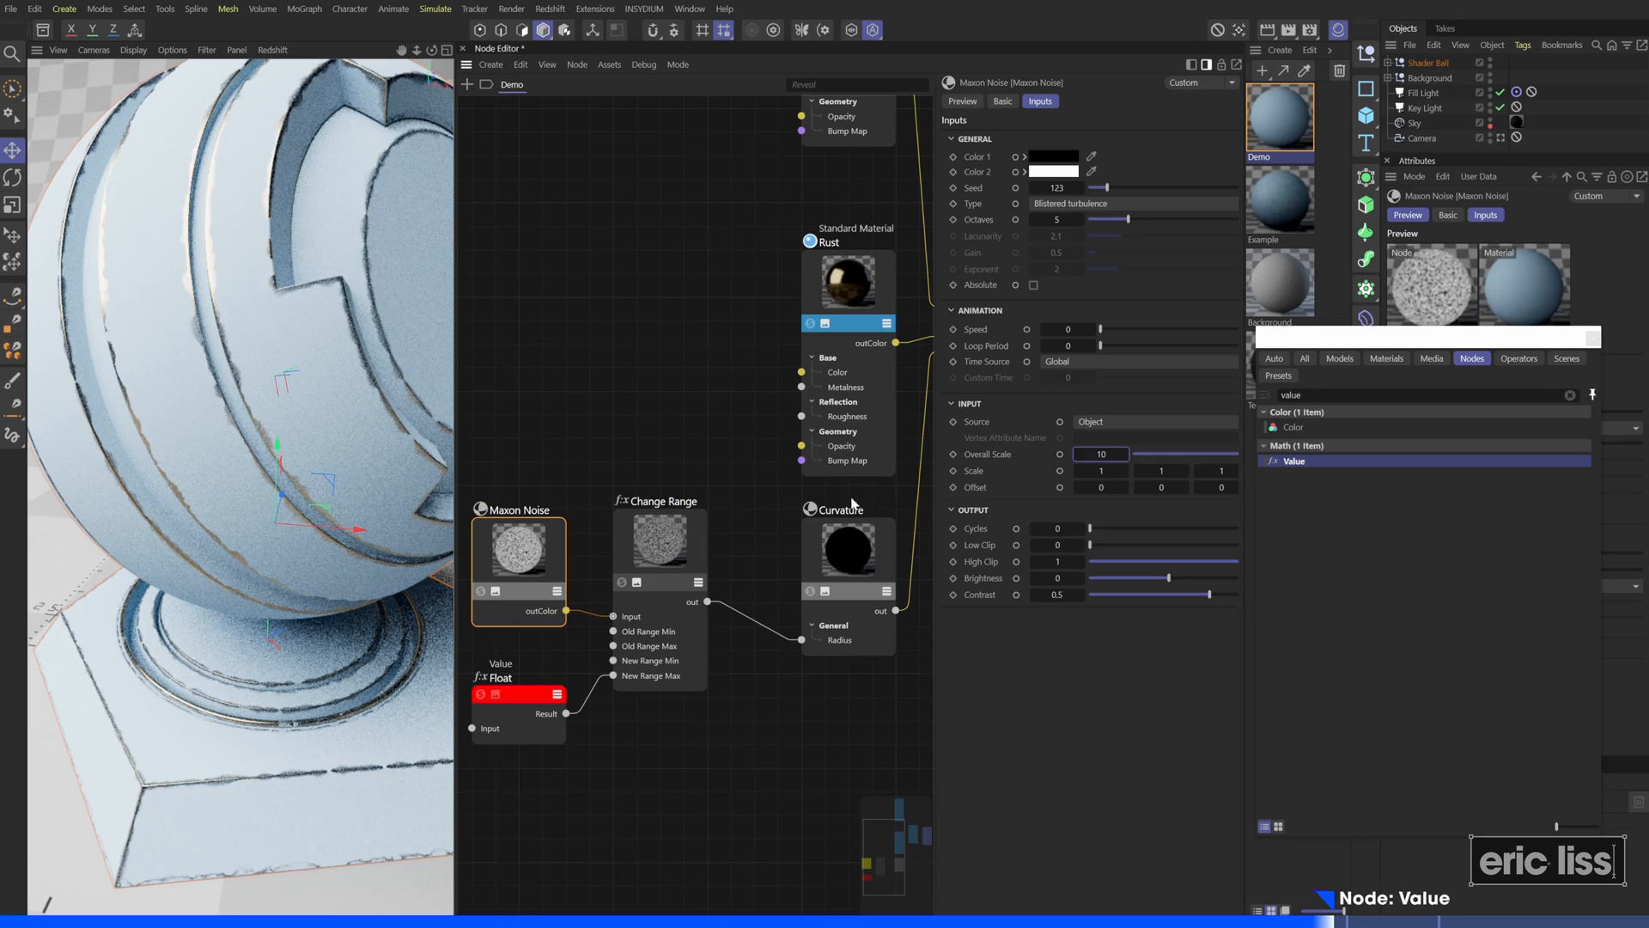
Try the Float value node's Input at 0.25 and at 1 to compare the edge wear on the shader ball
click(542, 700)
click(1050, 152)
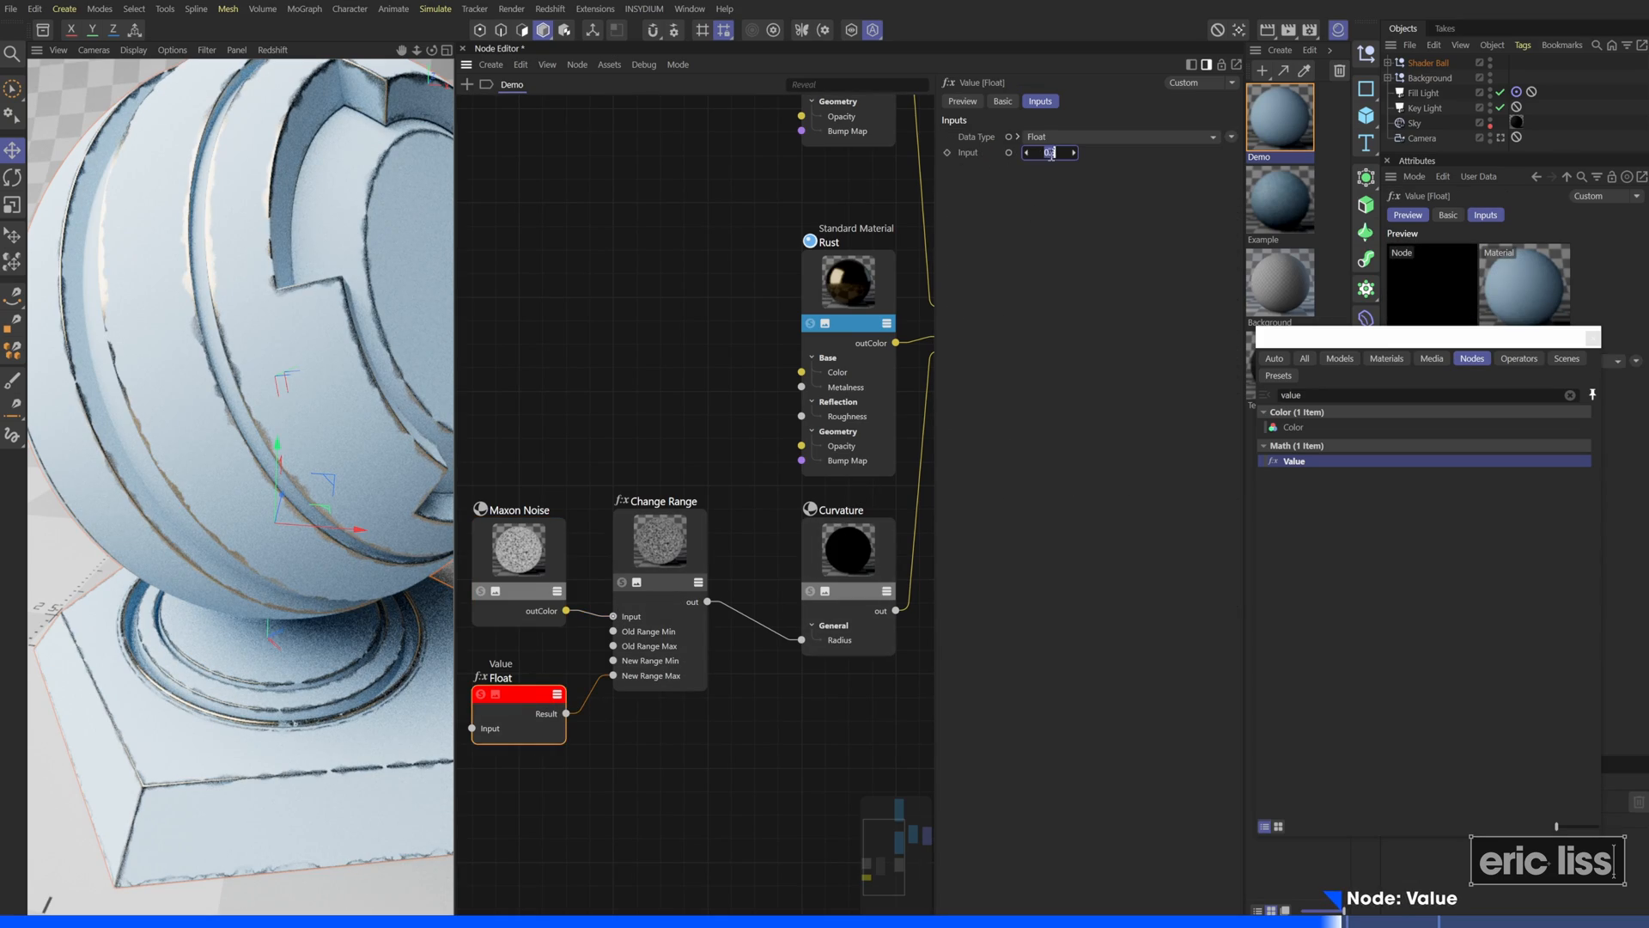
key(Return)
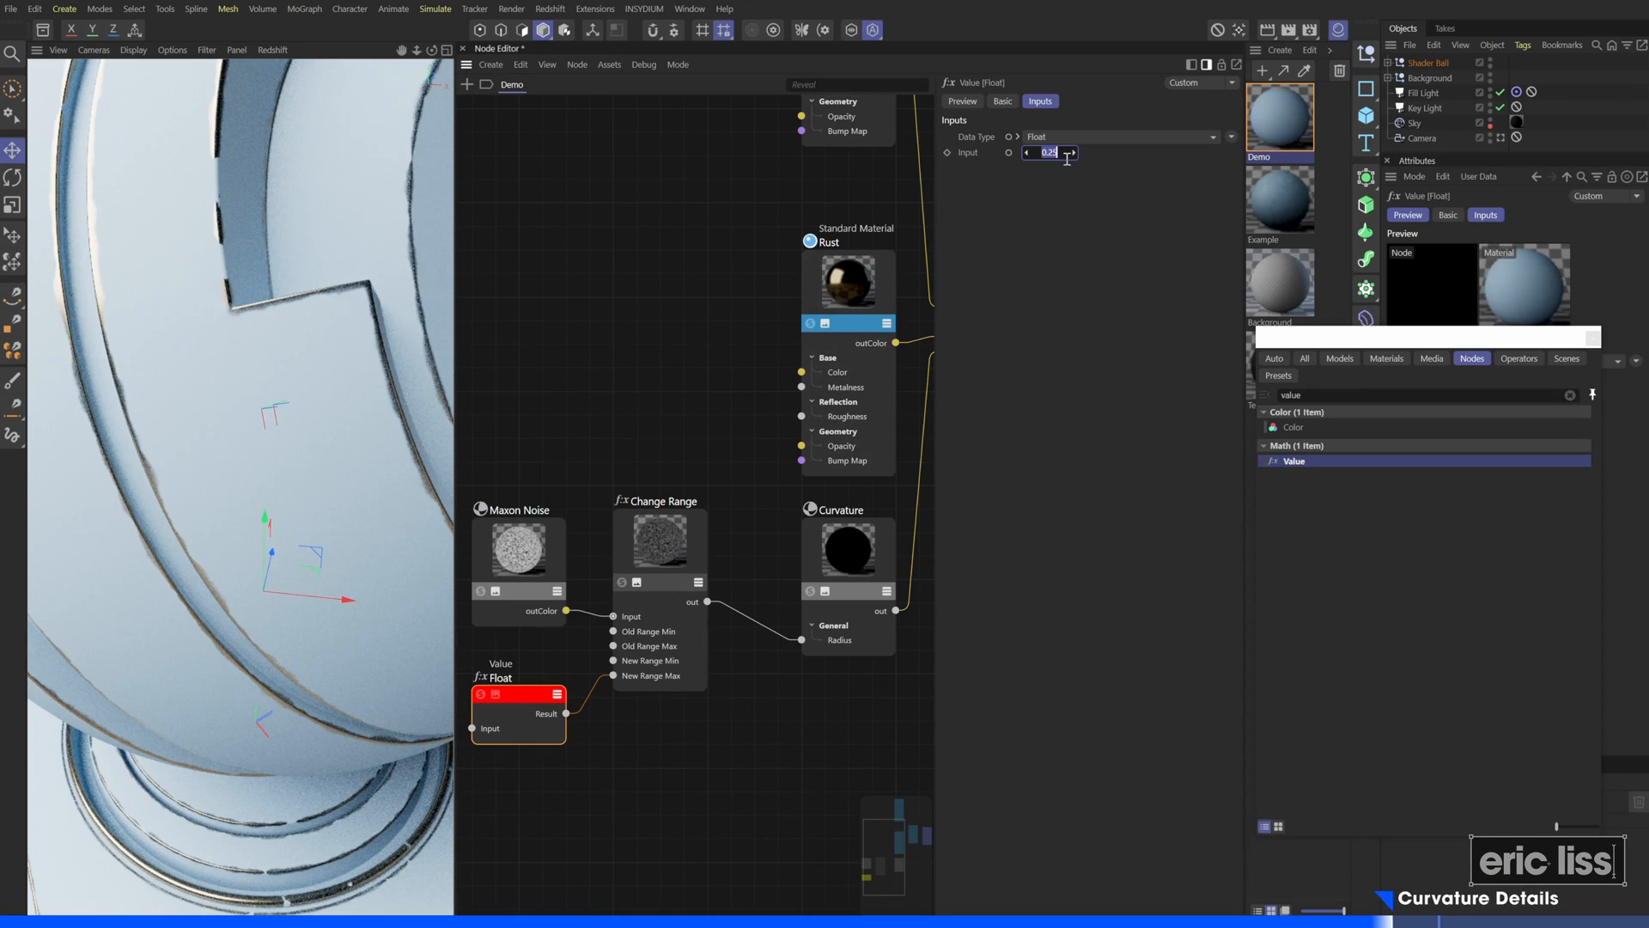
text(1)
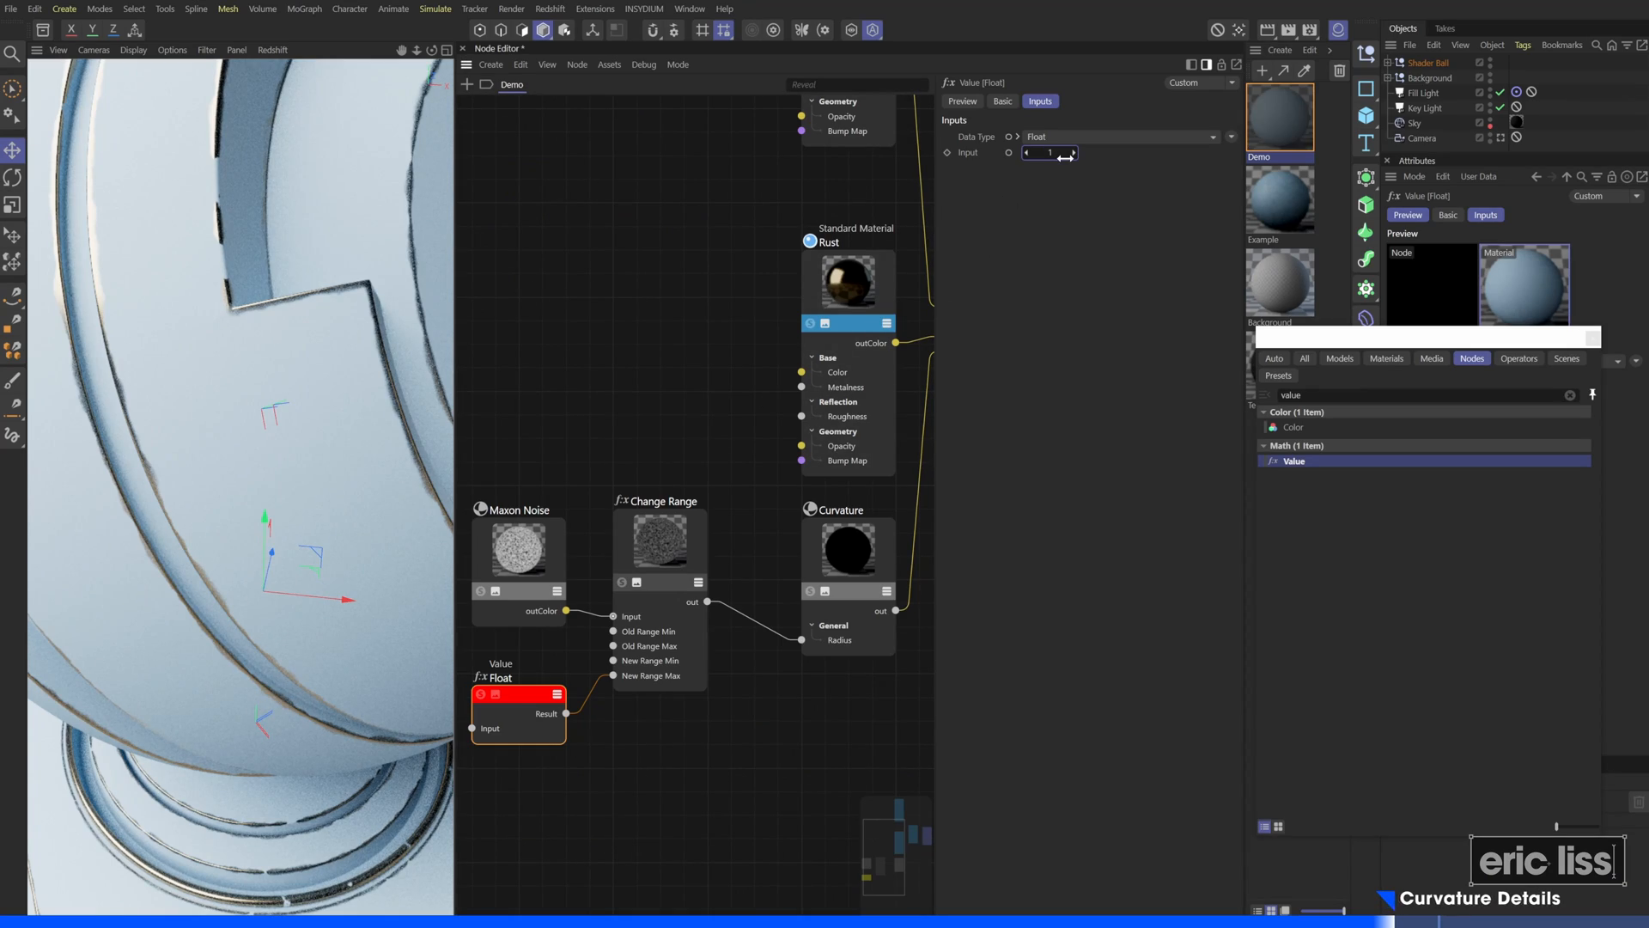
key(Return)
mouse_move(235, 561)
alt+mouse_down()
mouse_move(303, 541)
mouse_move(261, 544)
alt+mouse_up()
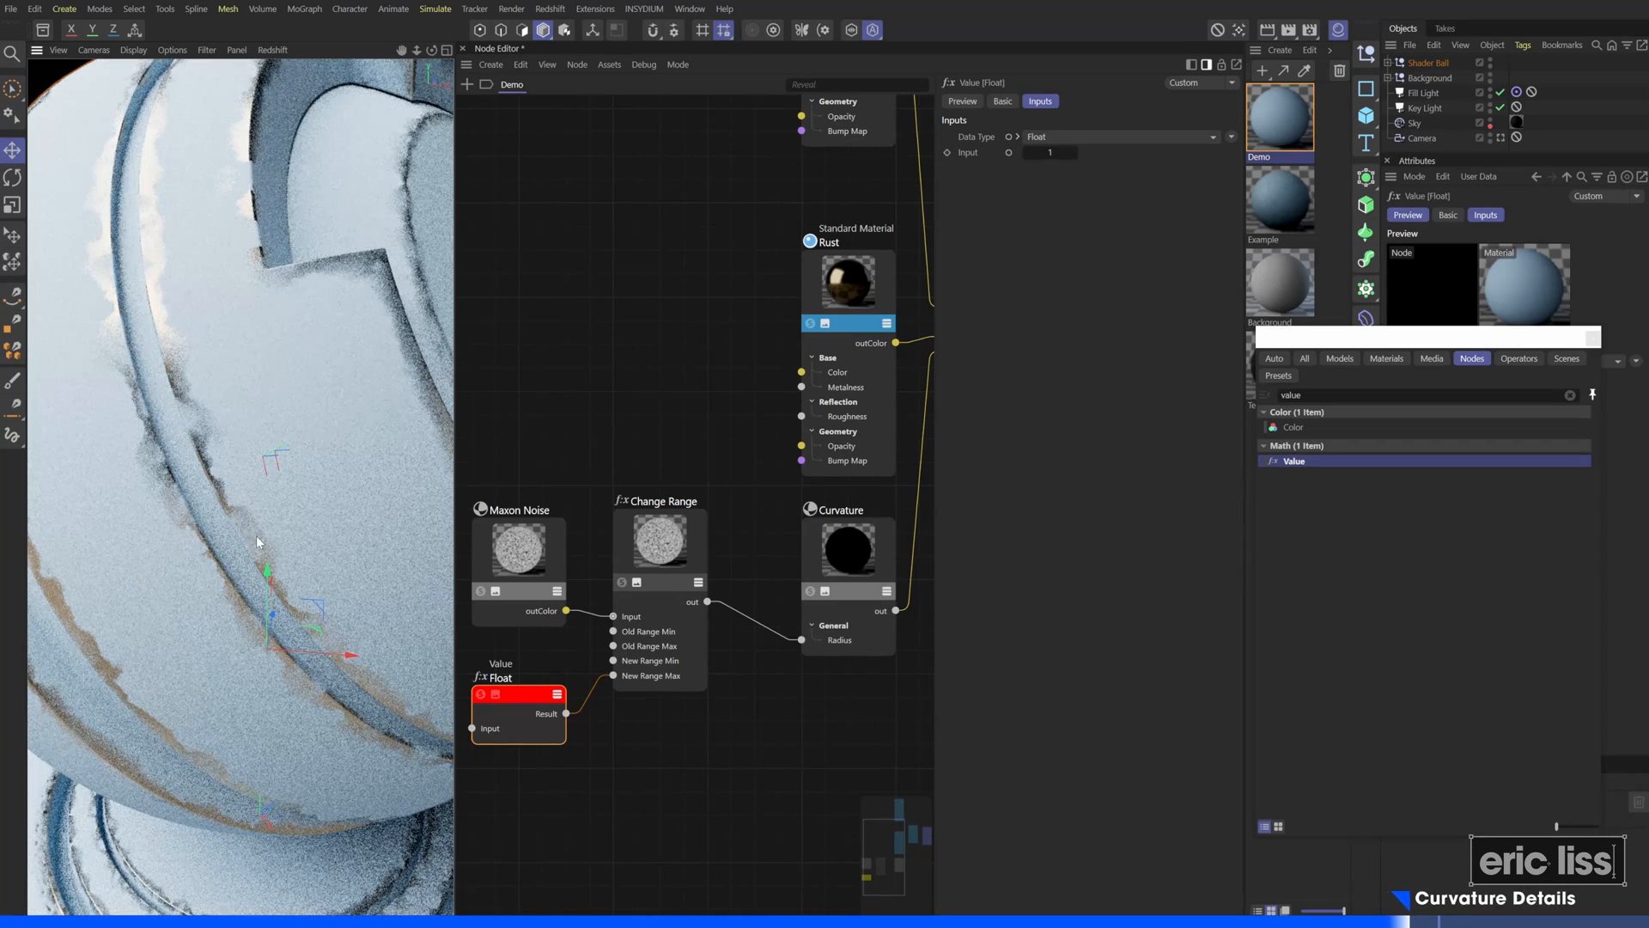
Set the Maxon Noise type to Naki and the Float value node's Input to 0.35
click(519, 542)
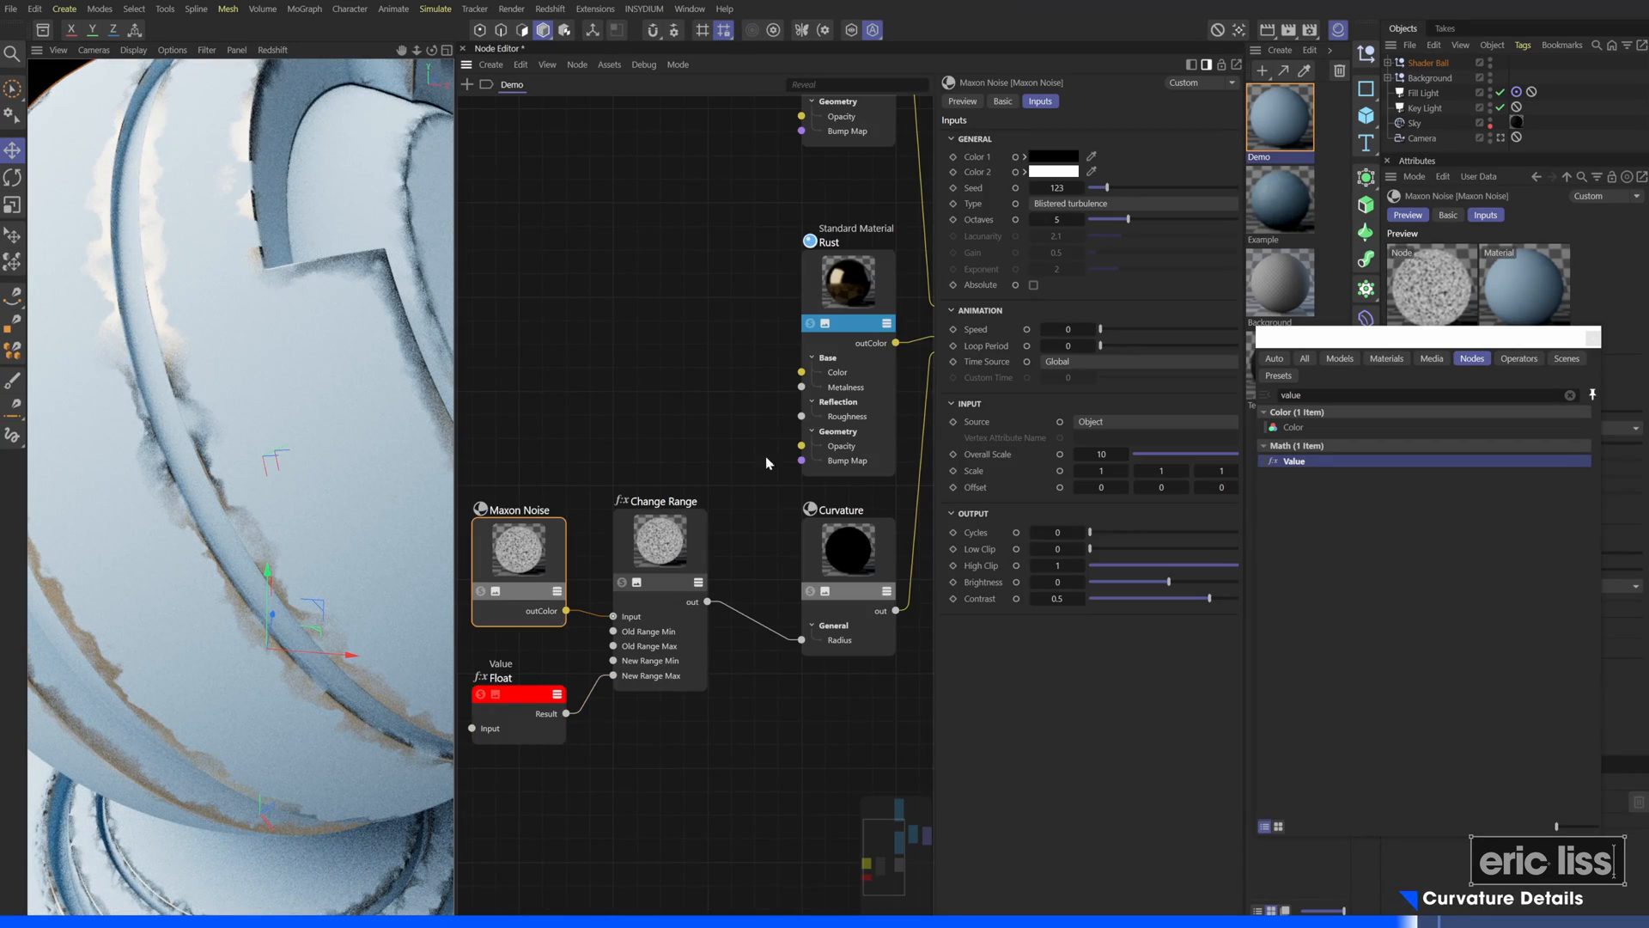
click(1080, 203)
click(1082, 381)
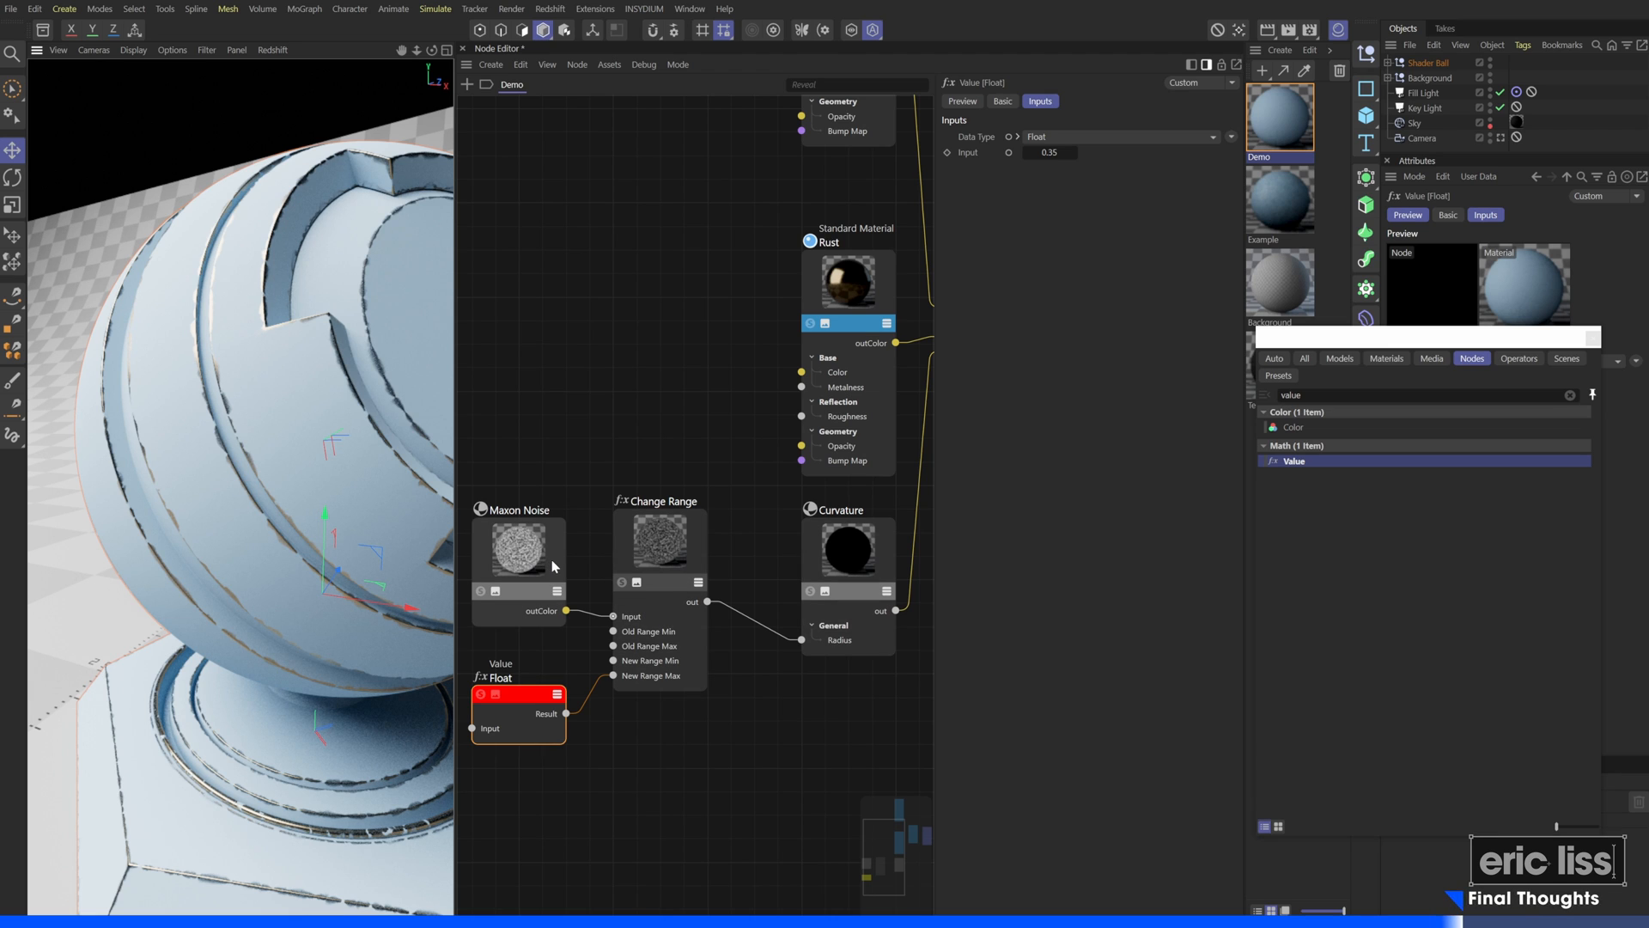
Raise the Maxon Noise's Low Clip to about 0.292 to break up the edge wear
click(671, 545)
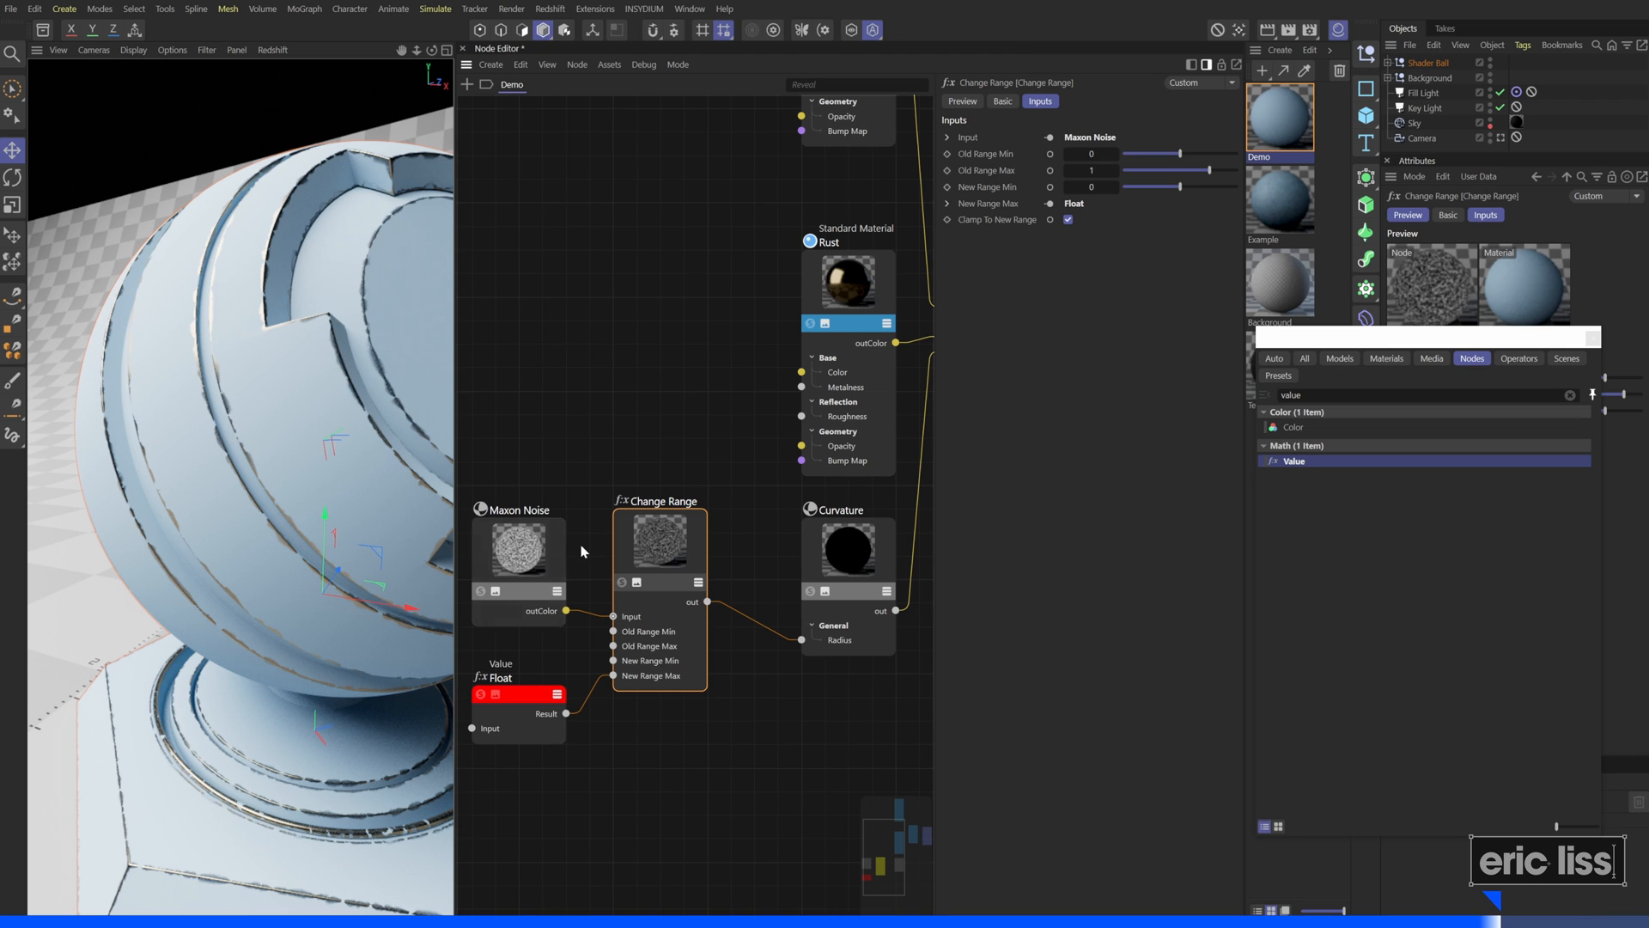
click(508, 528)
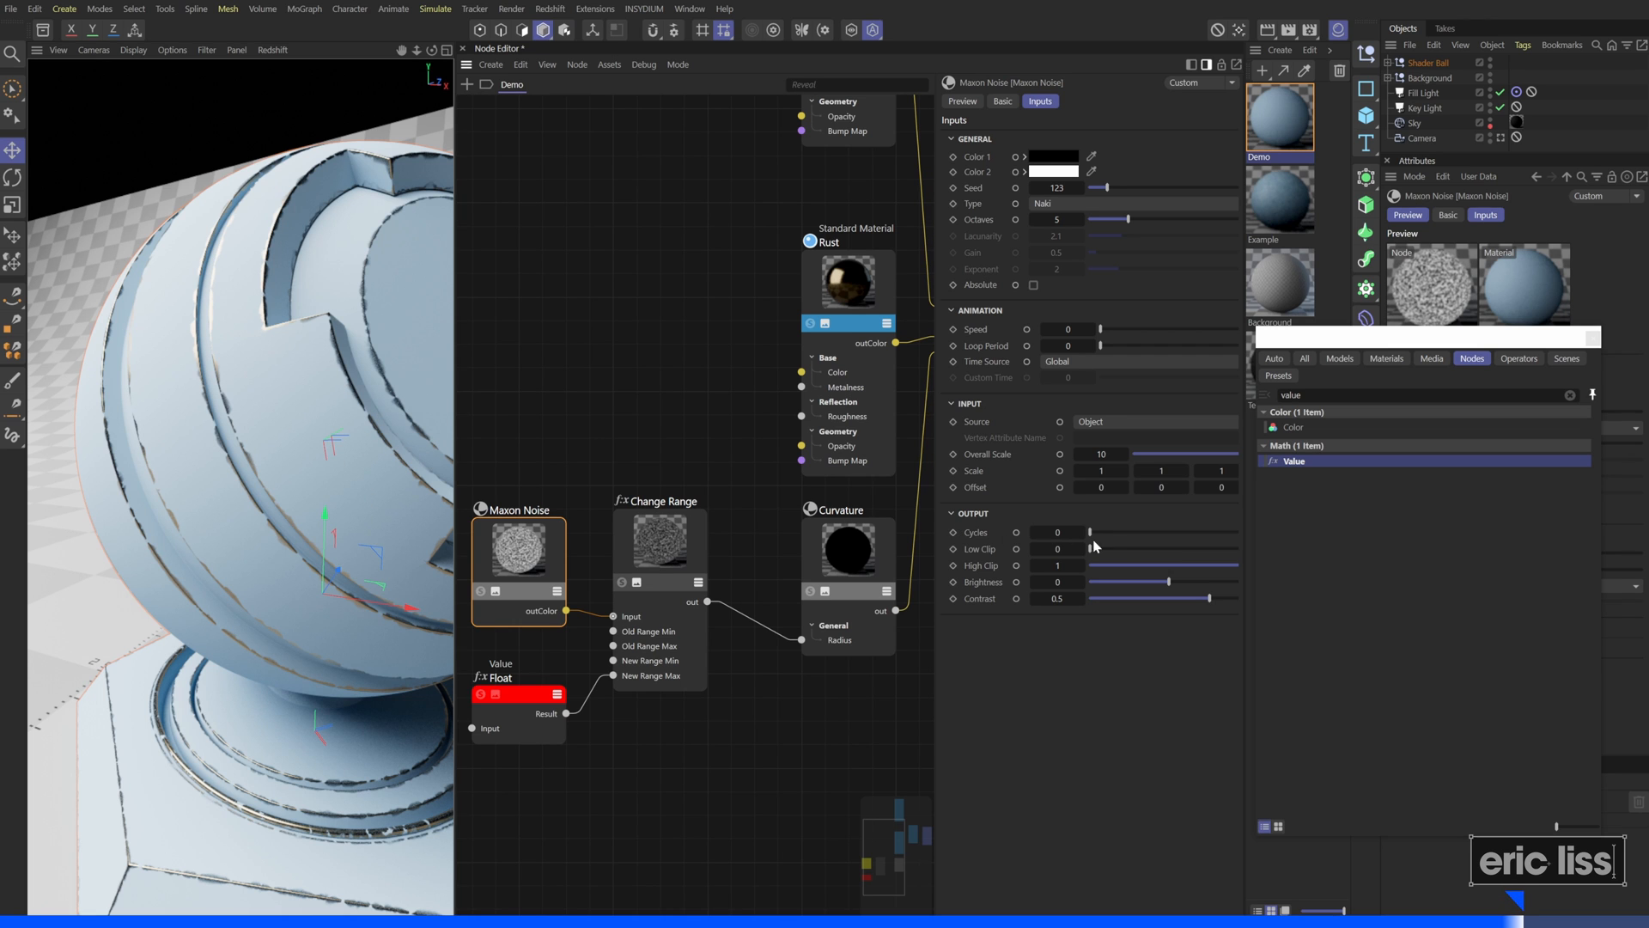
drag(1122, 549, 1136, 557)
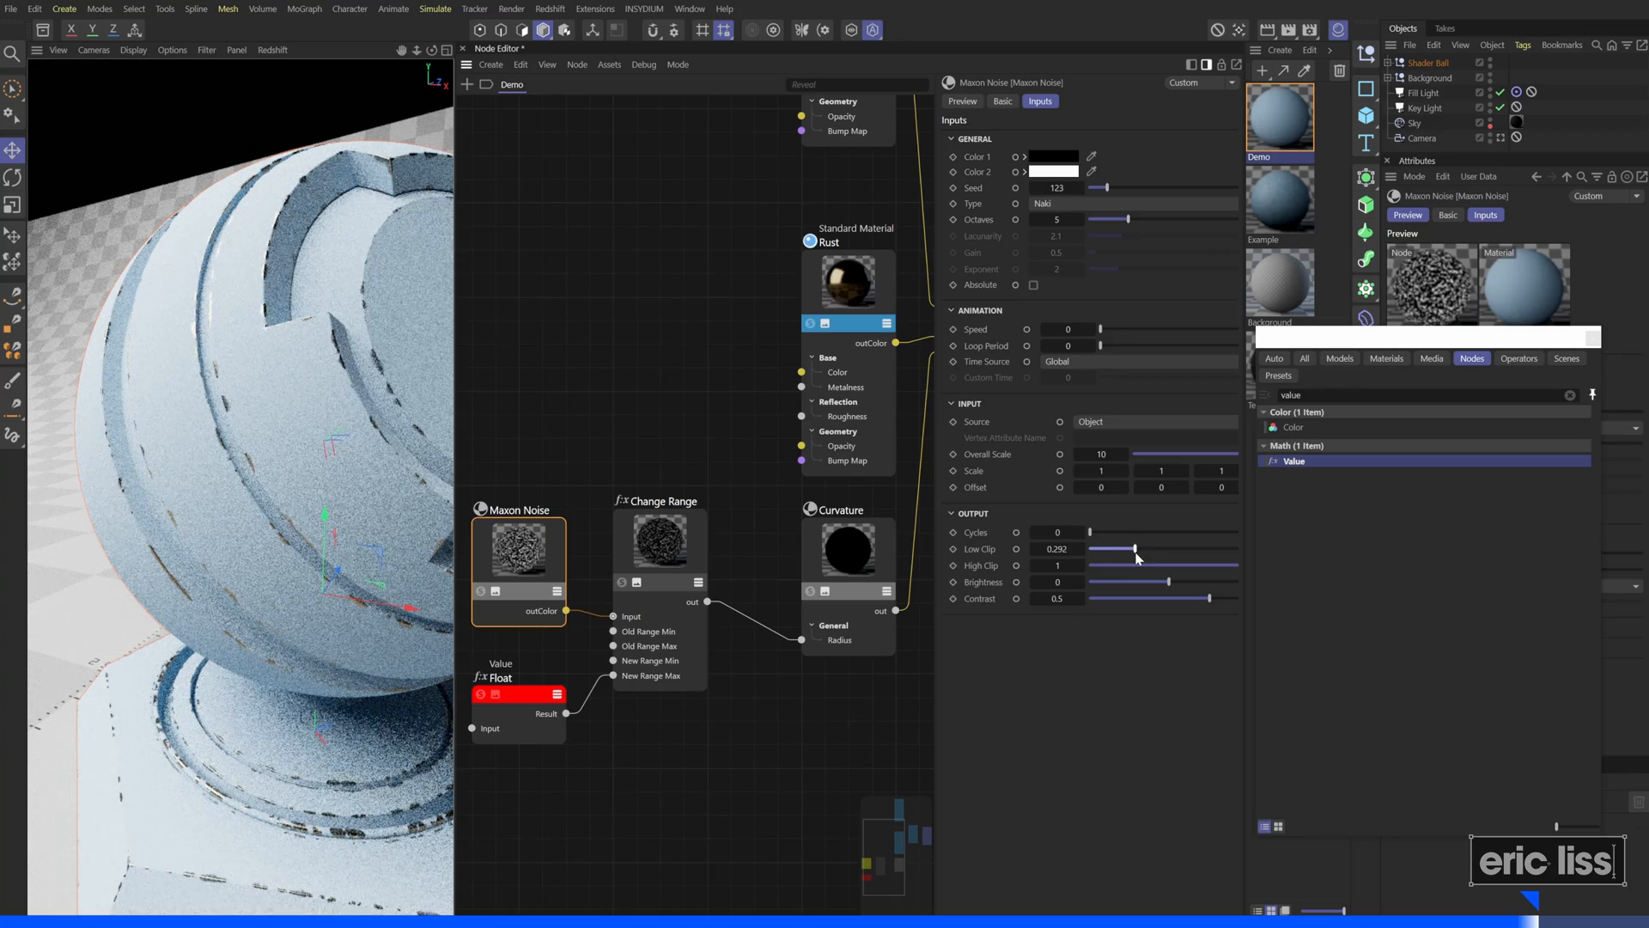
Close the Node Editor, inspect the edge wear across the whole shader ball, and reopen the Demo material's node graph
click(463, 48)
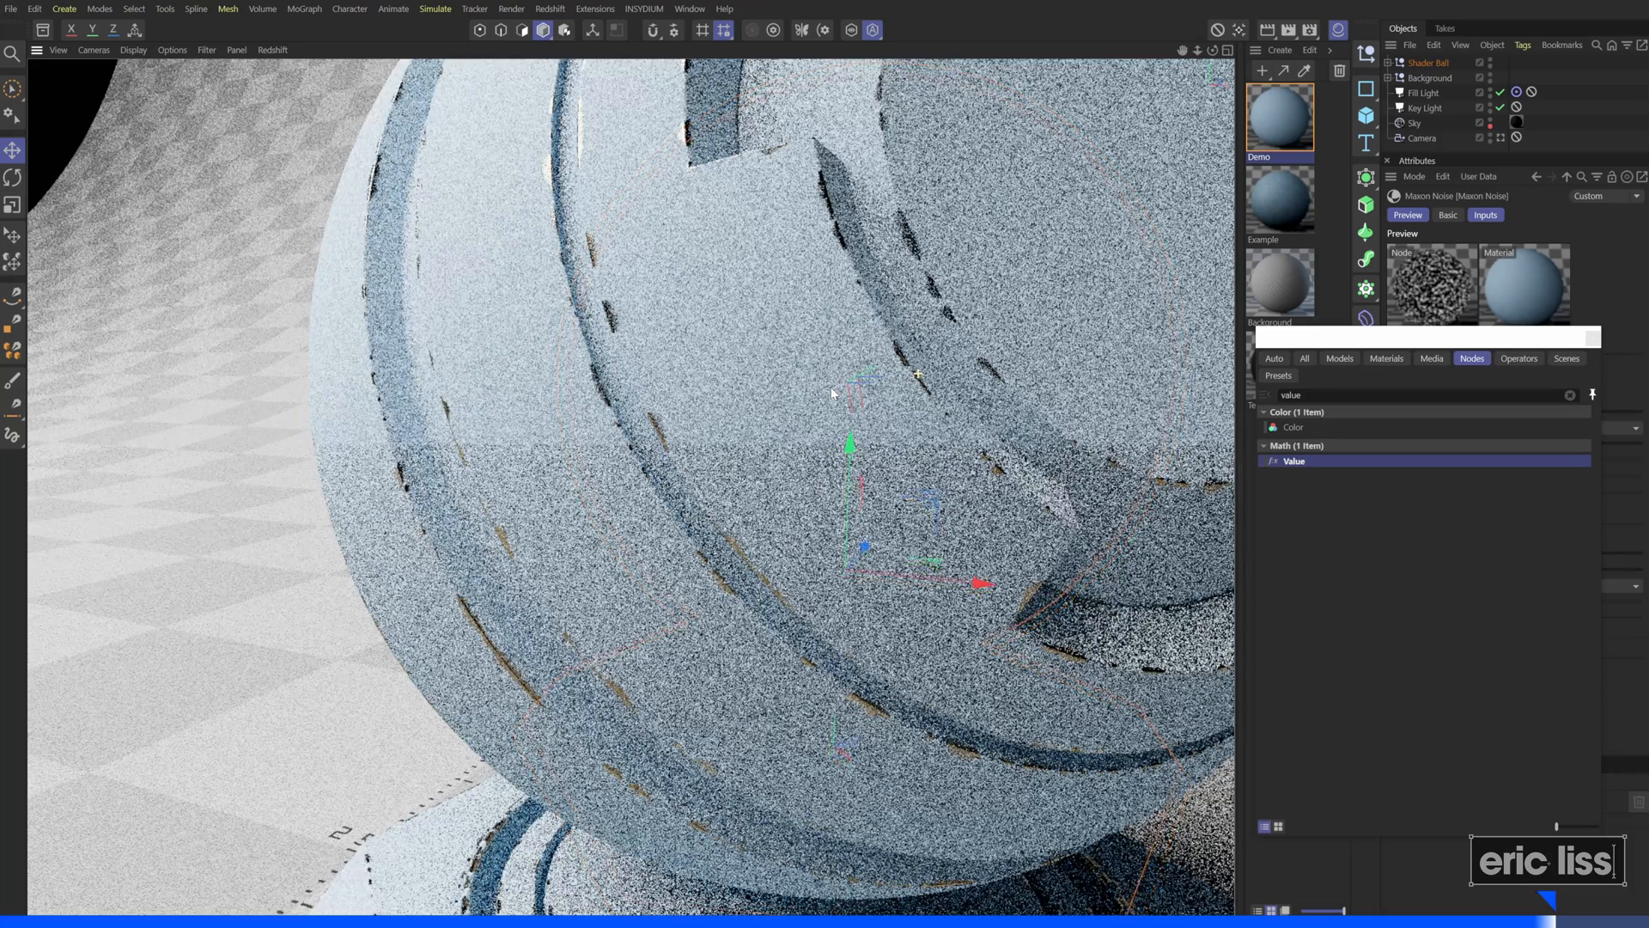
scroll(831, 387, down, 5)
alt+drag(916, 404, 716, 344)
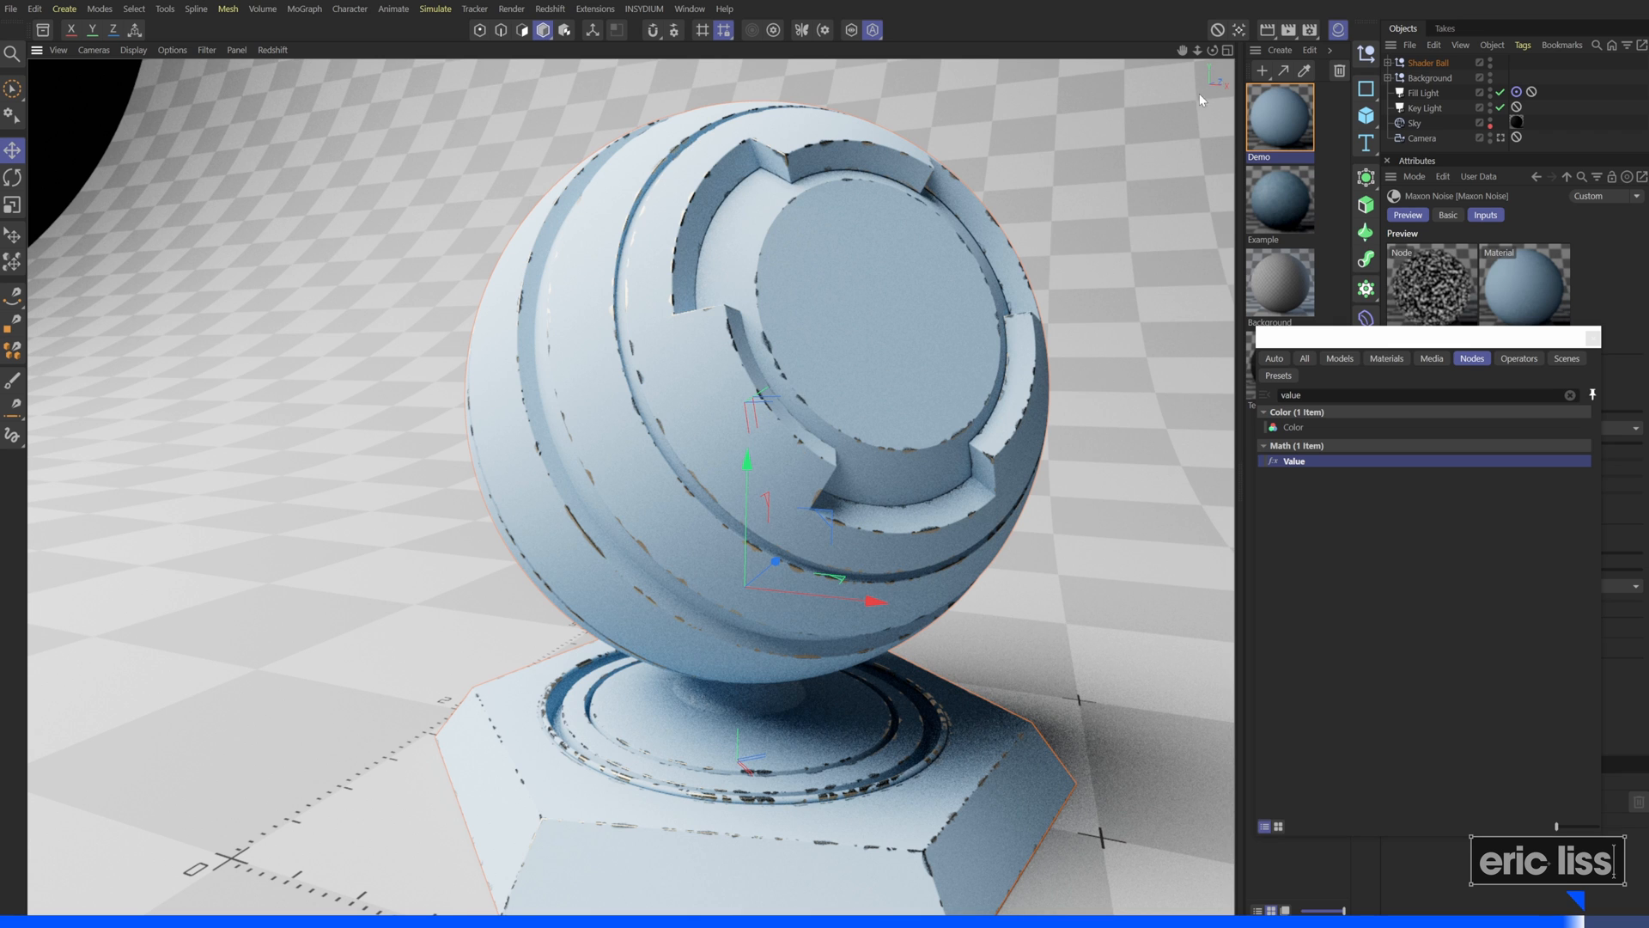
double_click(1255, 102)
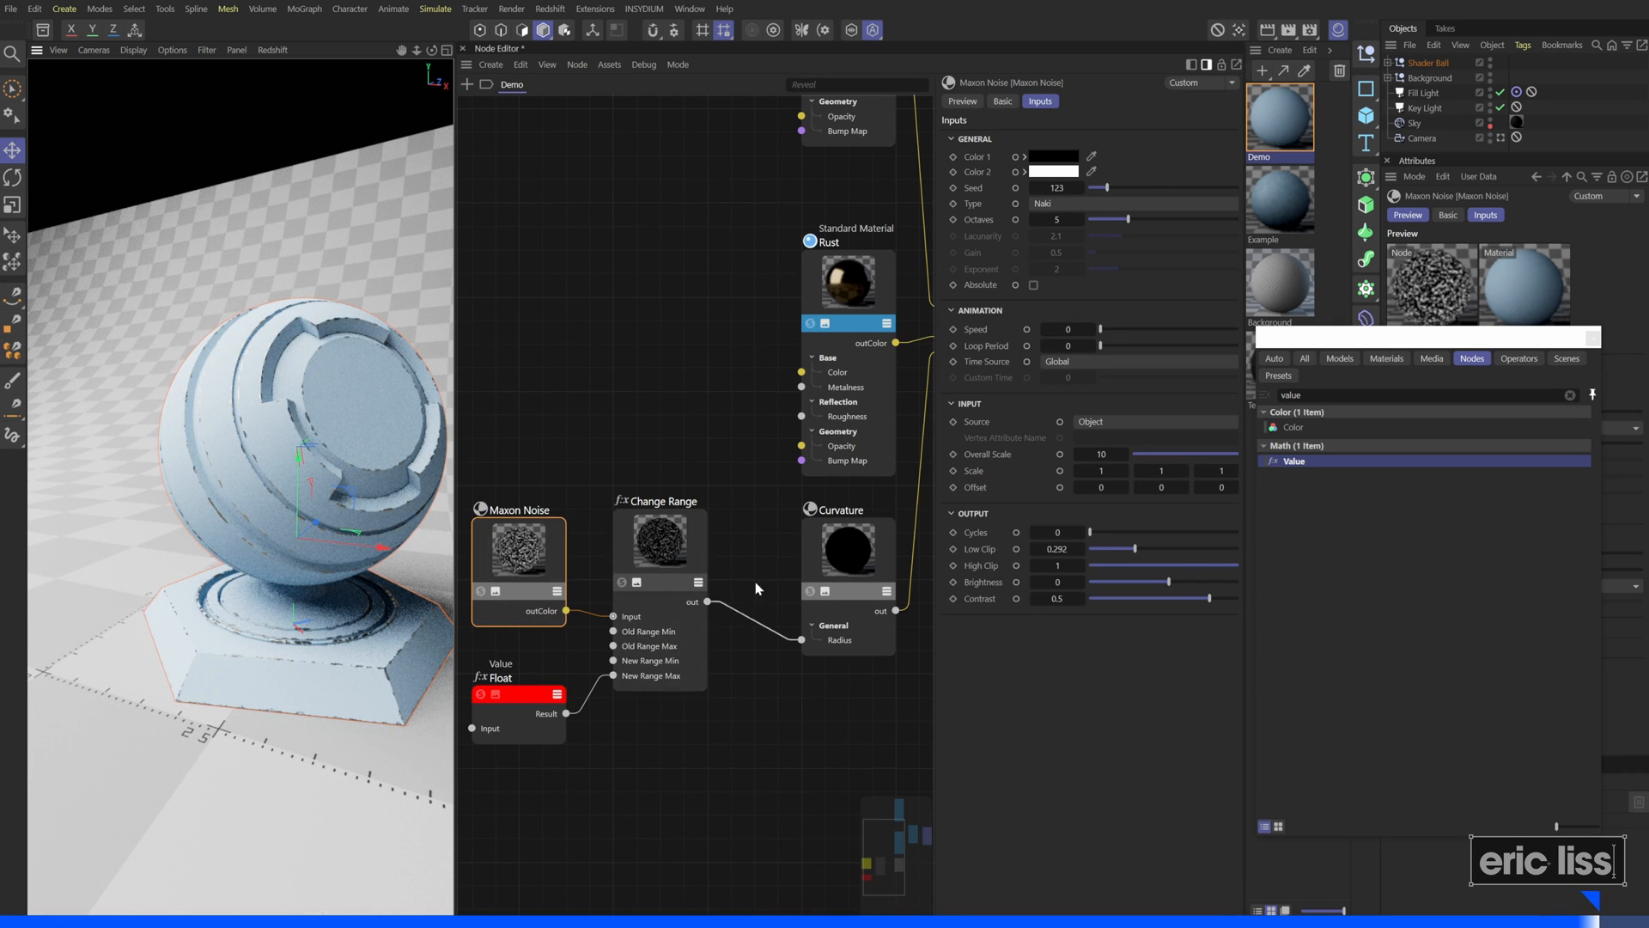
Review the Material Blender's base and layer inputs and switch the viewport to the scene camera
alt+middle_drag(754, 583, 647, 628)
alt+middle_drag(891, 279, 797, 400)
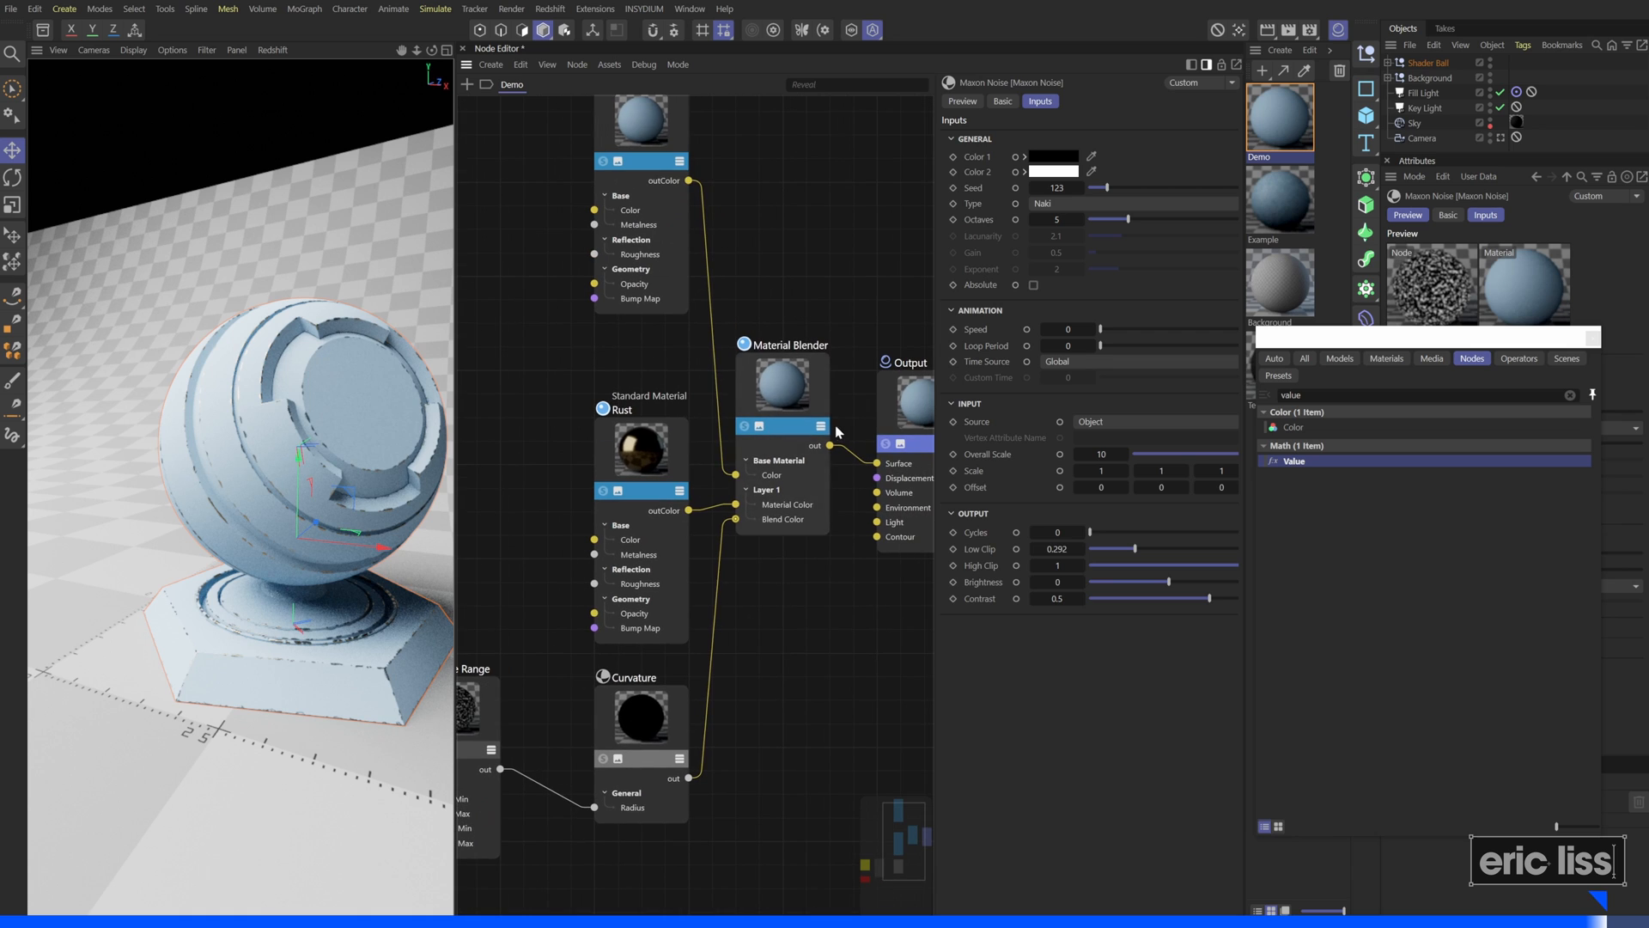
click(792, 401)
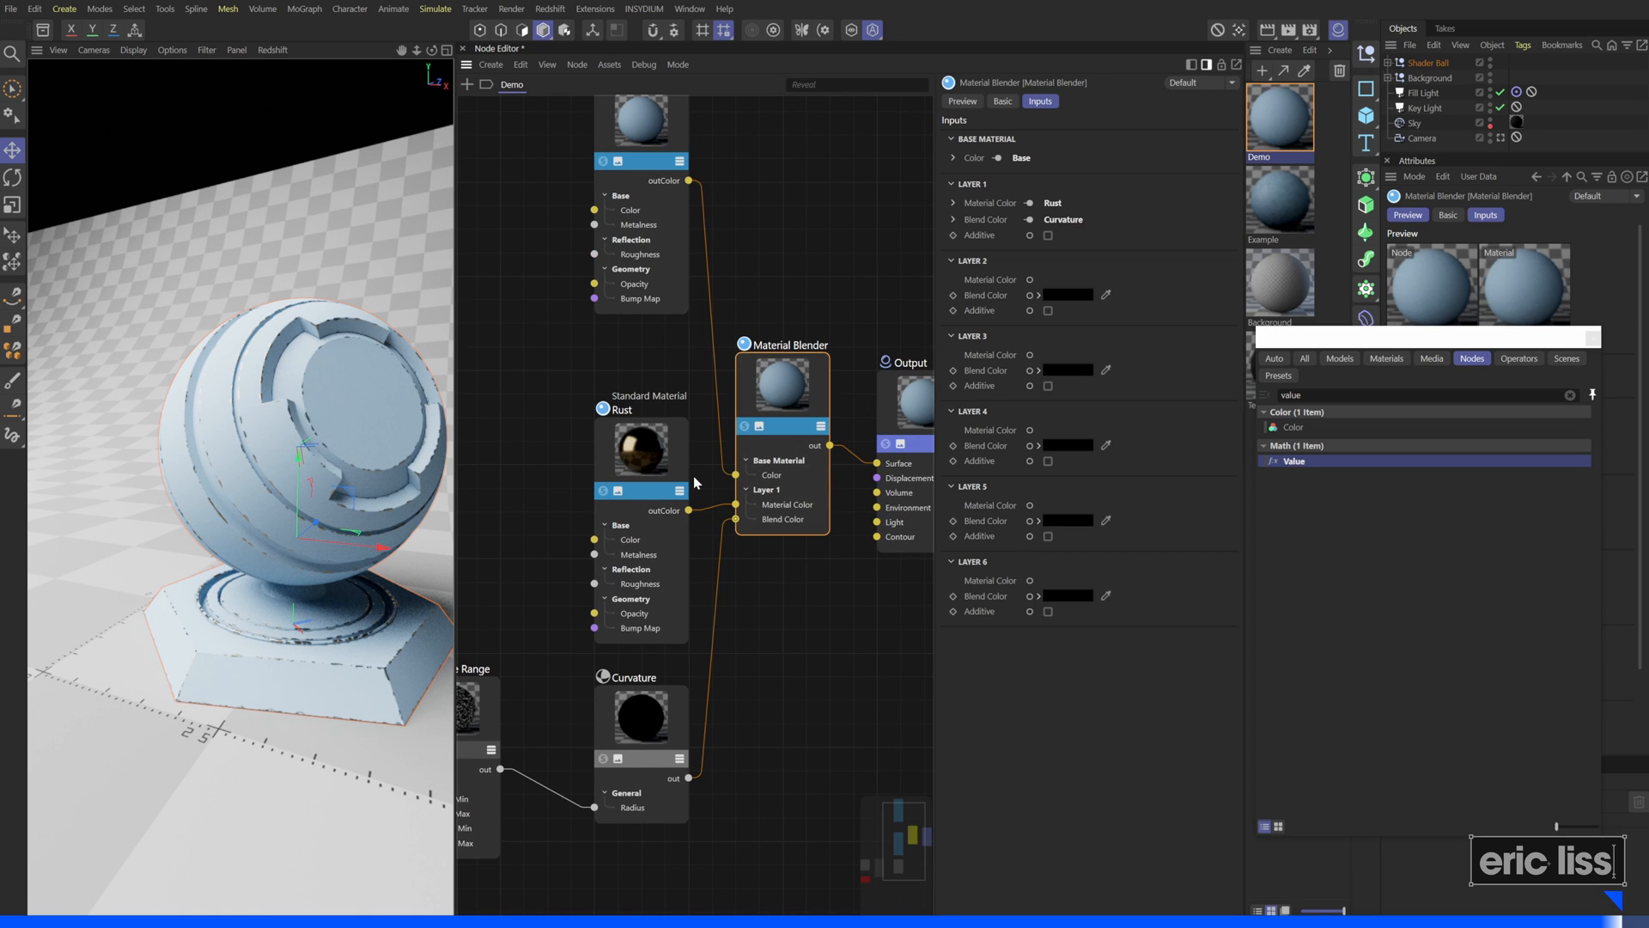
click(1501, 137)
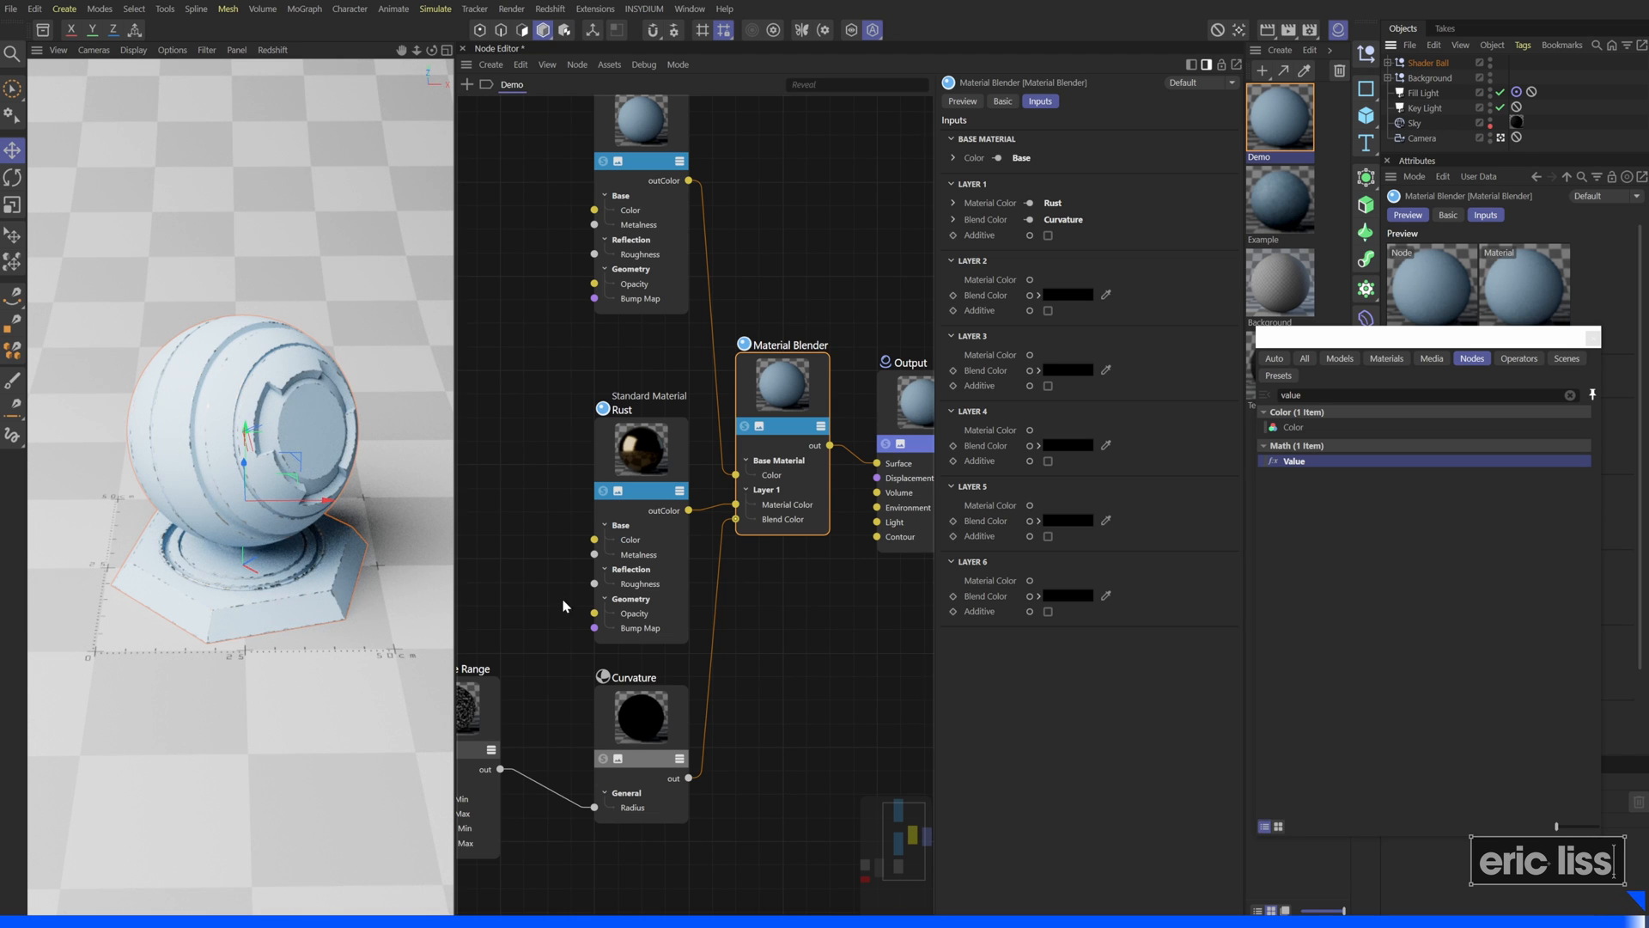
Open the Example material's node graph and examine its The Edge Feature group
click(1280, 196)
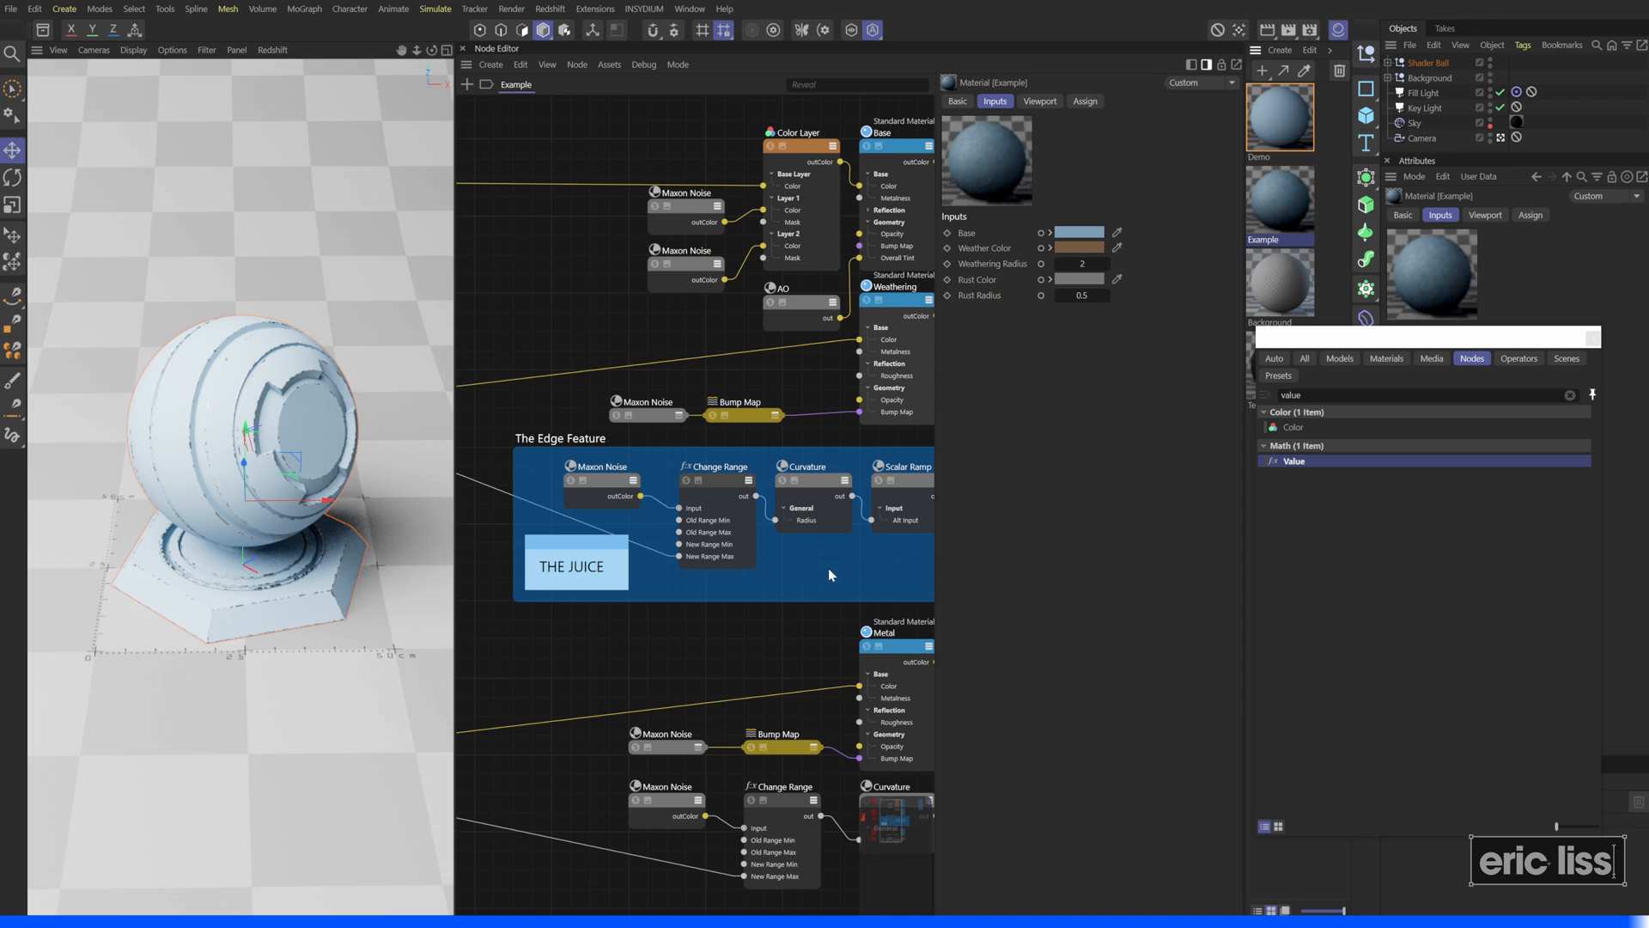
scroll(832, 528, down, 2)
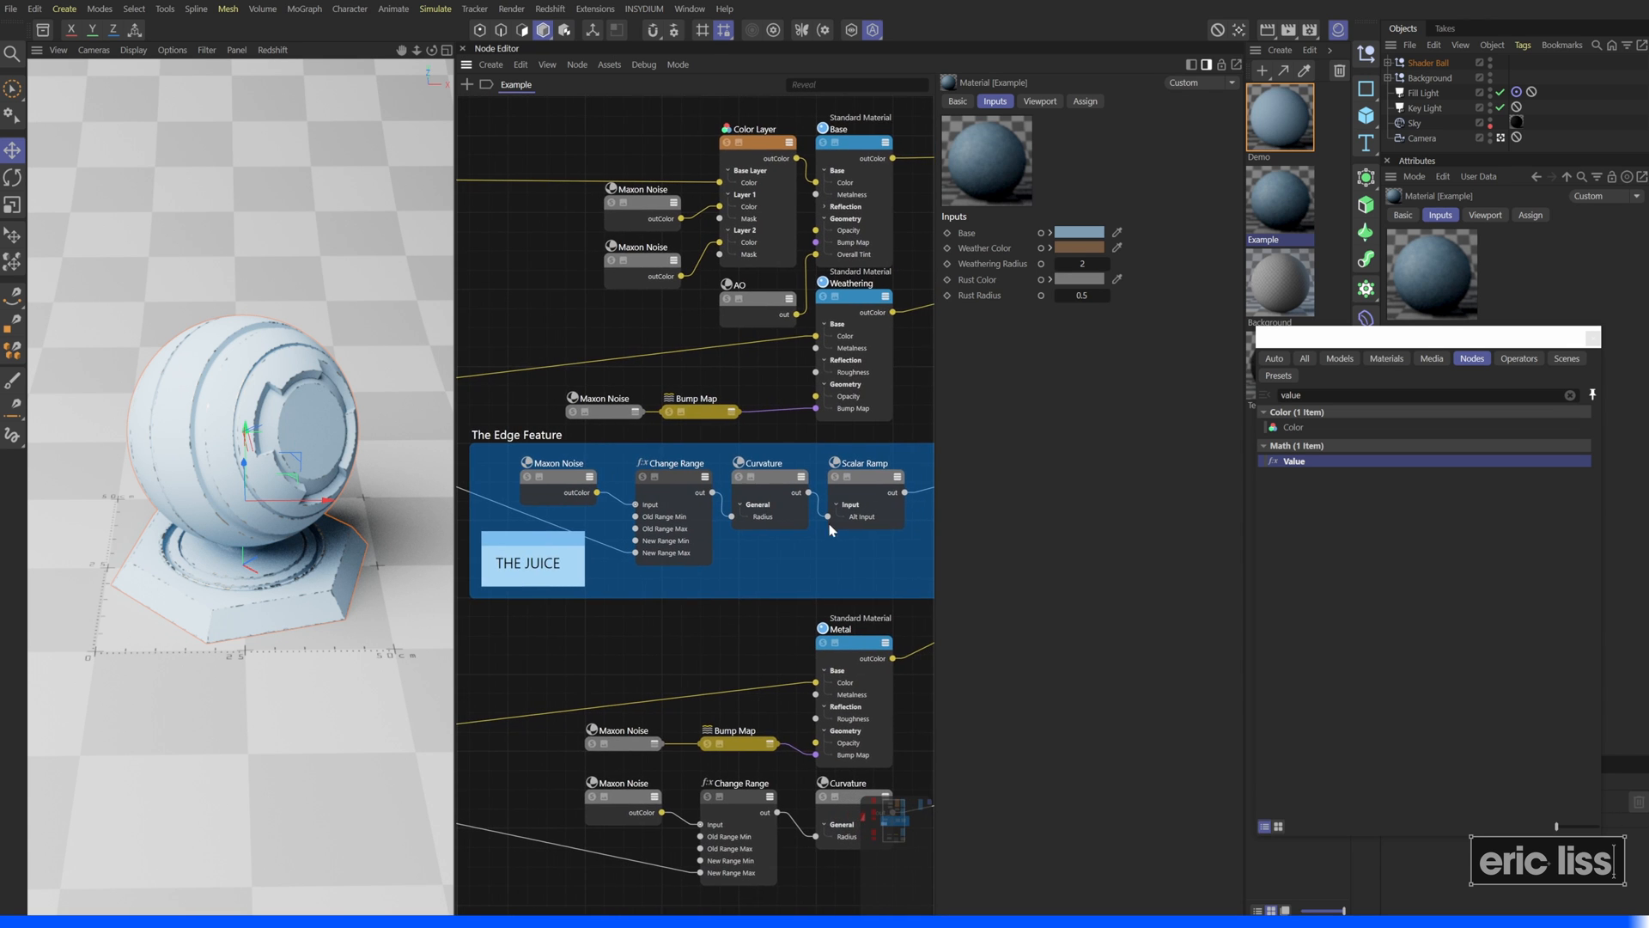
scroll(812, 528, up, 1)
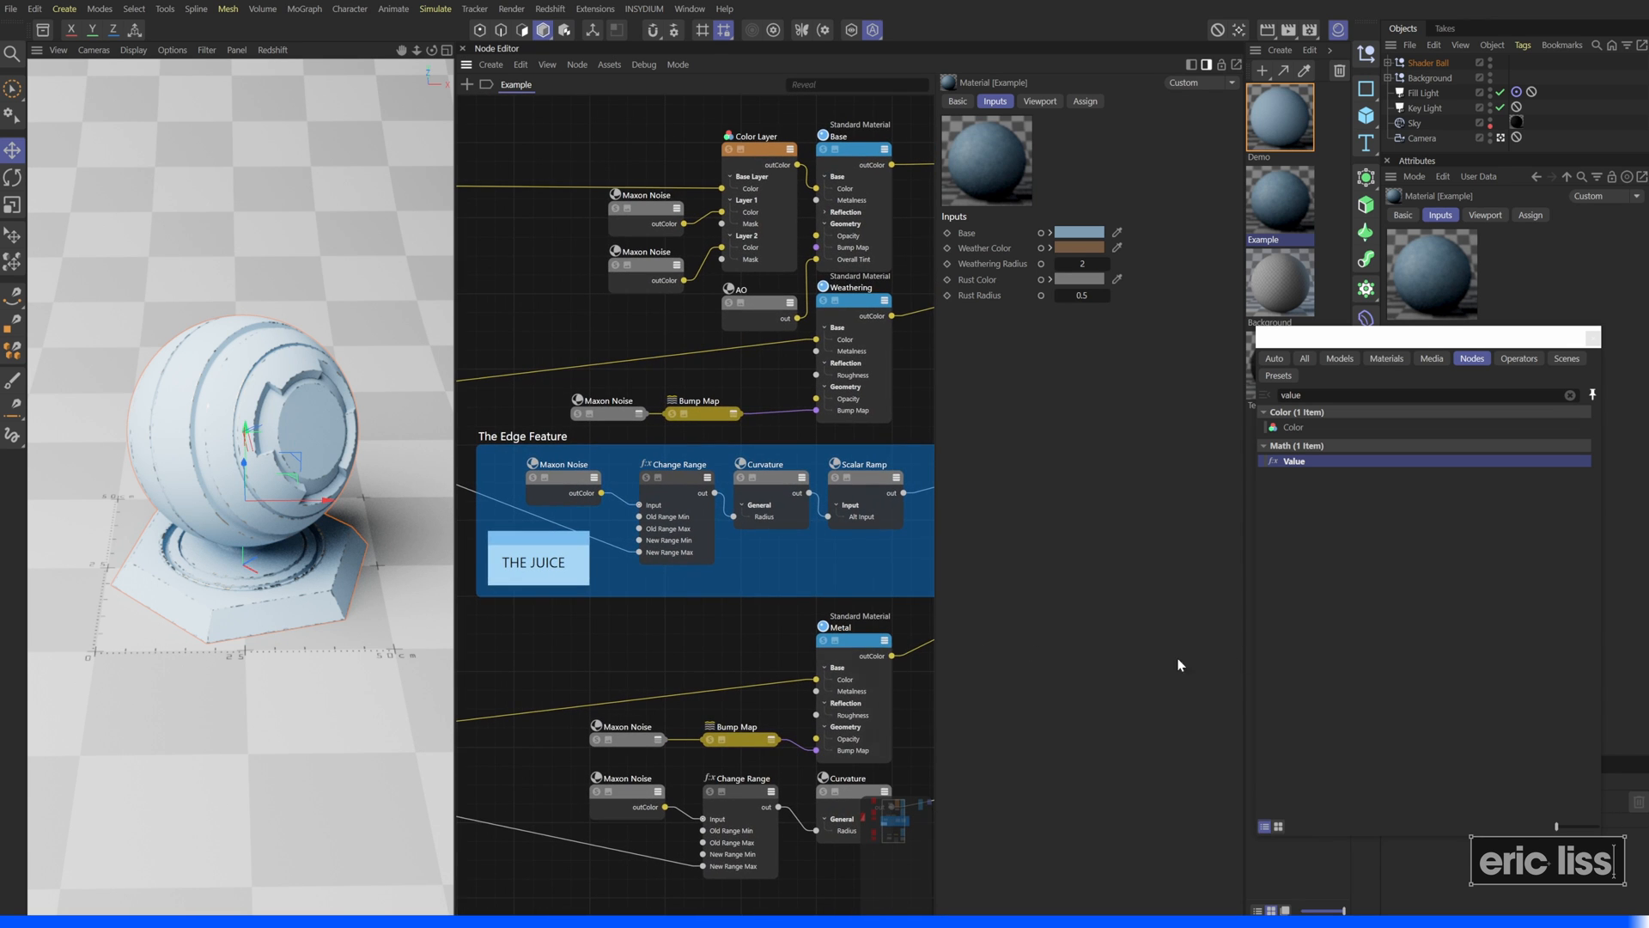